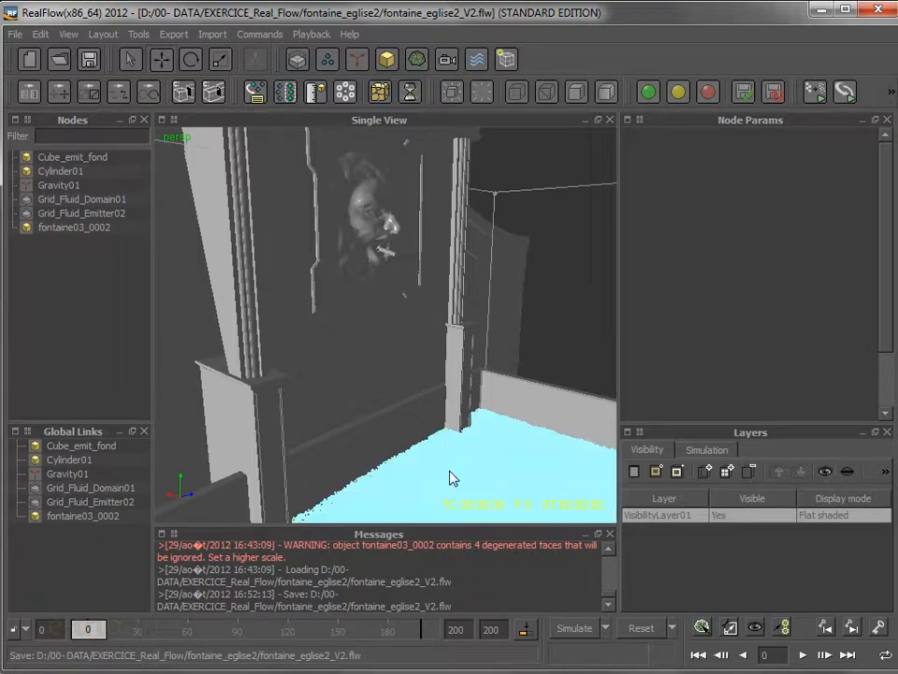
Select the small cylinder in the carved face's mouth and hide the layer VisibilityLayer01
scroll(439, 446, "down", 2)
scroll(439, 447, "down", 2)
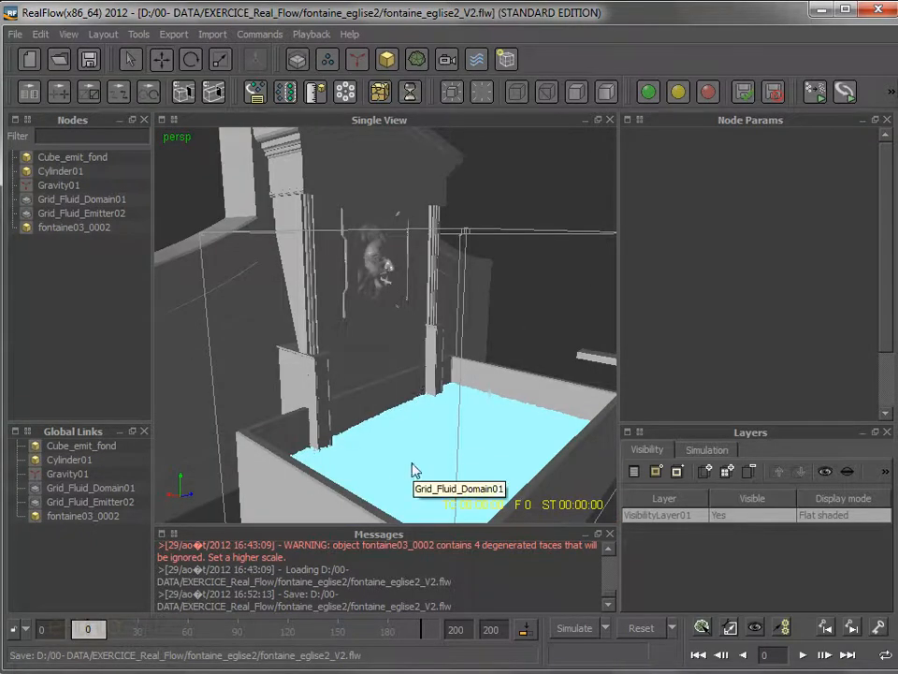
scroll(431, 385, "up", 5)
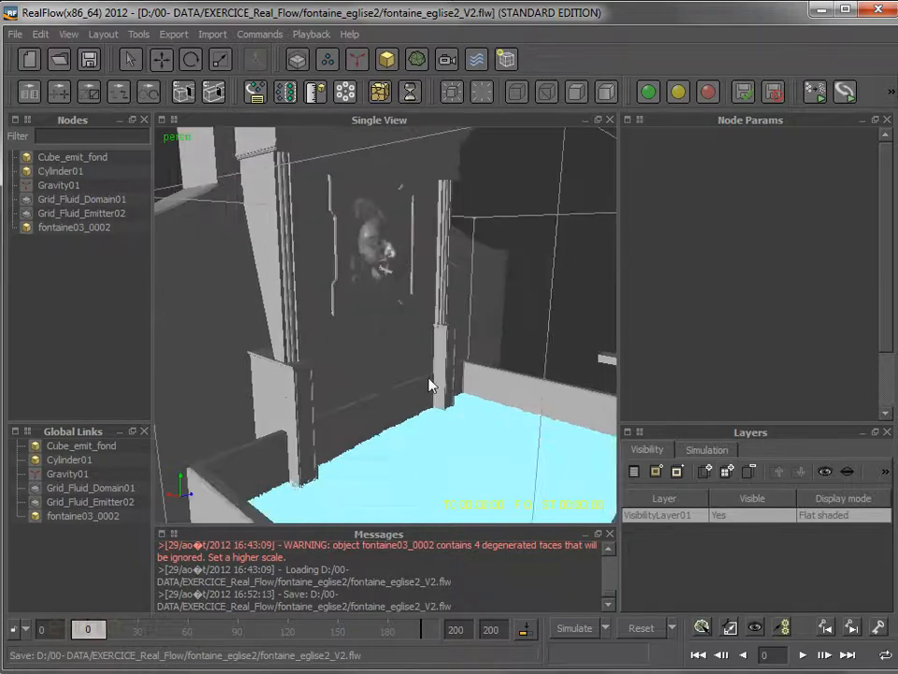
middle_click_drag(405, 397, 420, 479, "alt")
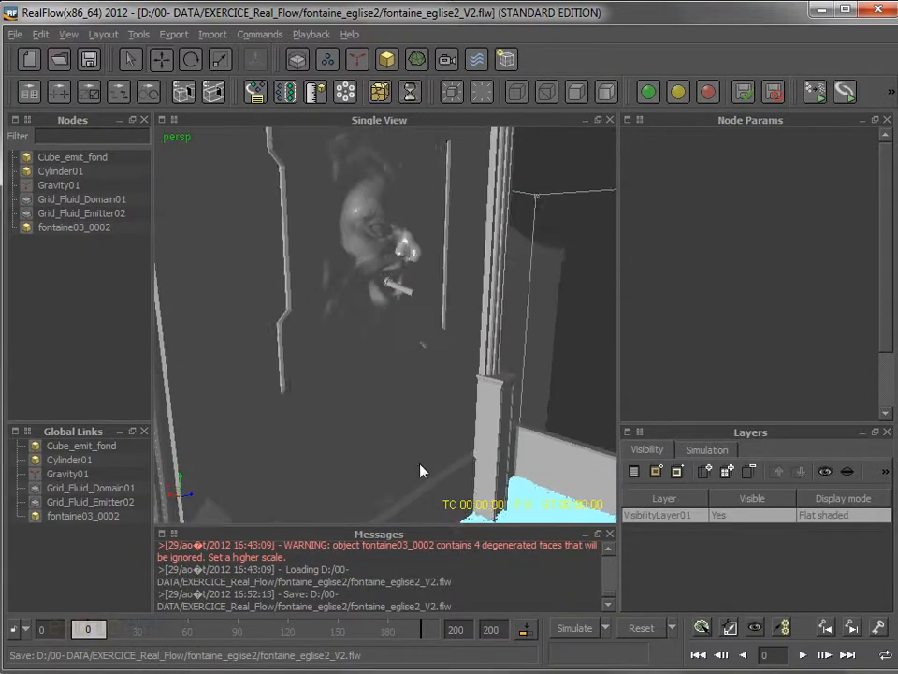
left_click(405, 297)
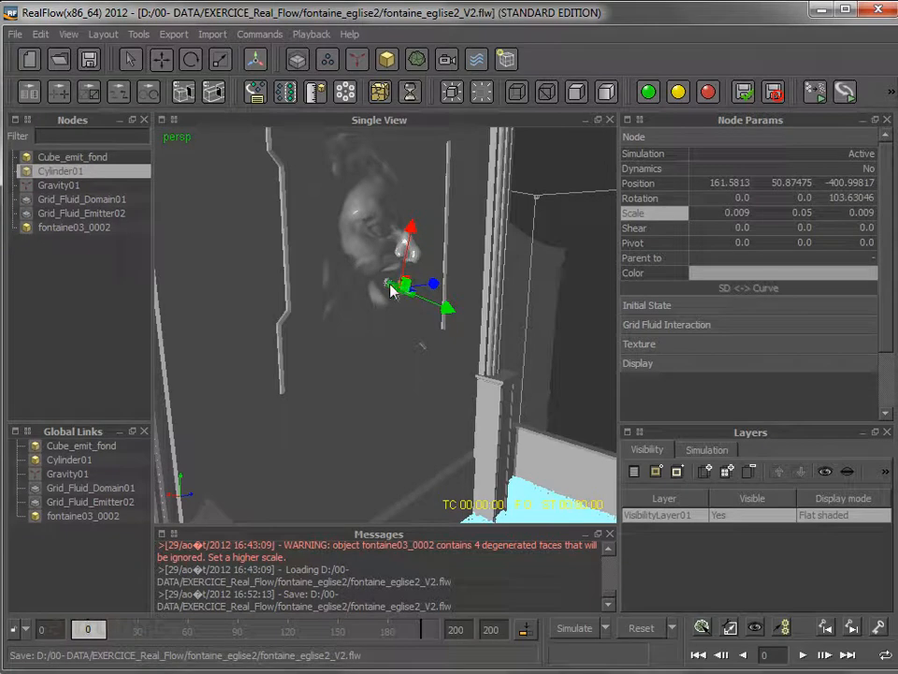
scroll(381, 290, "up", 3)
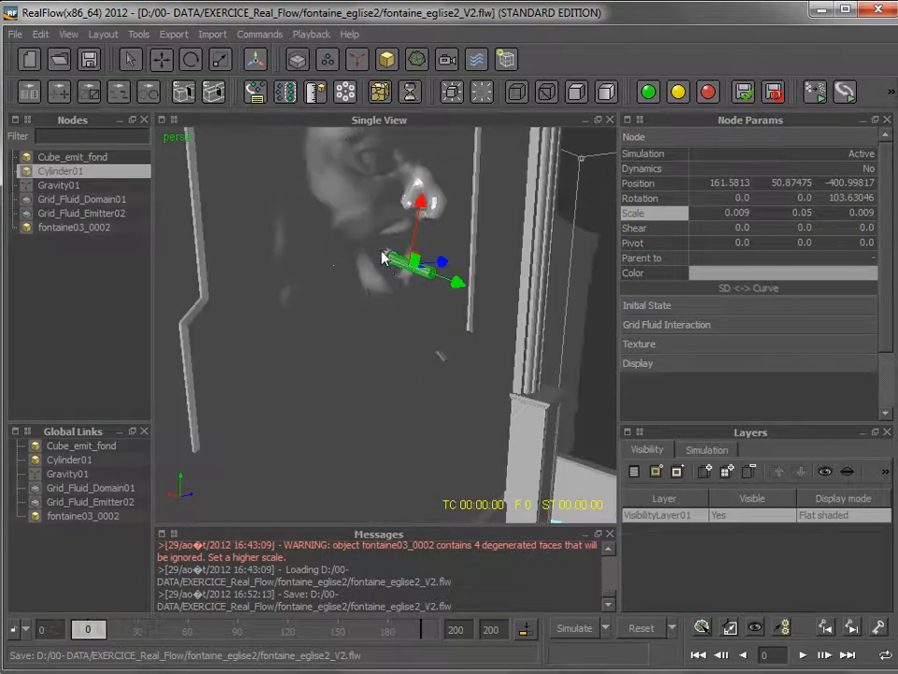
left_click(422, 214)
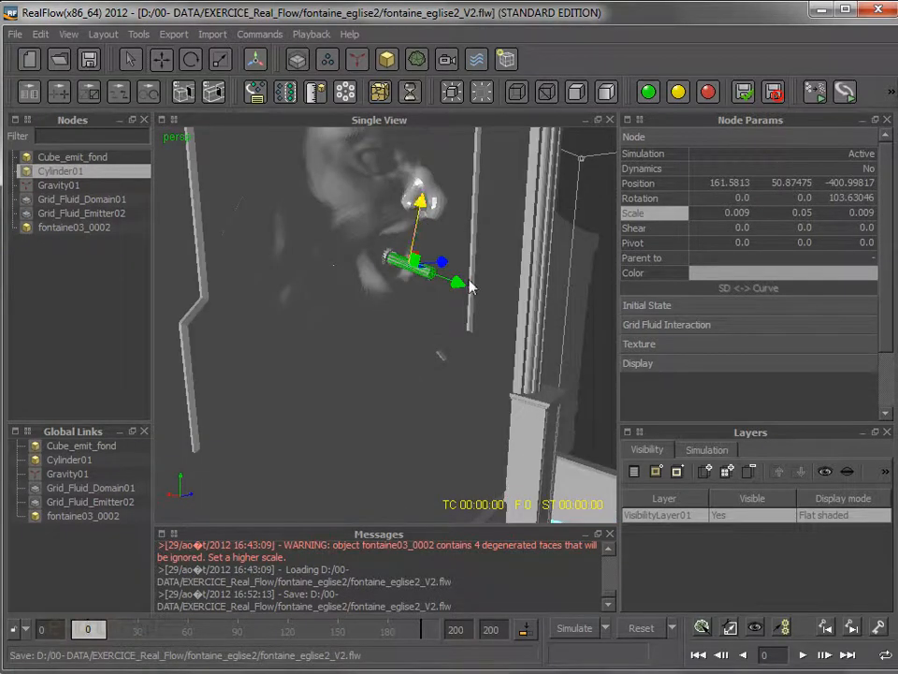
left_click(847, 473)
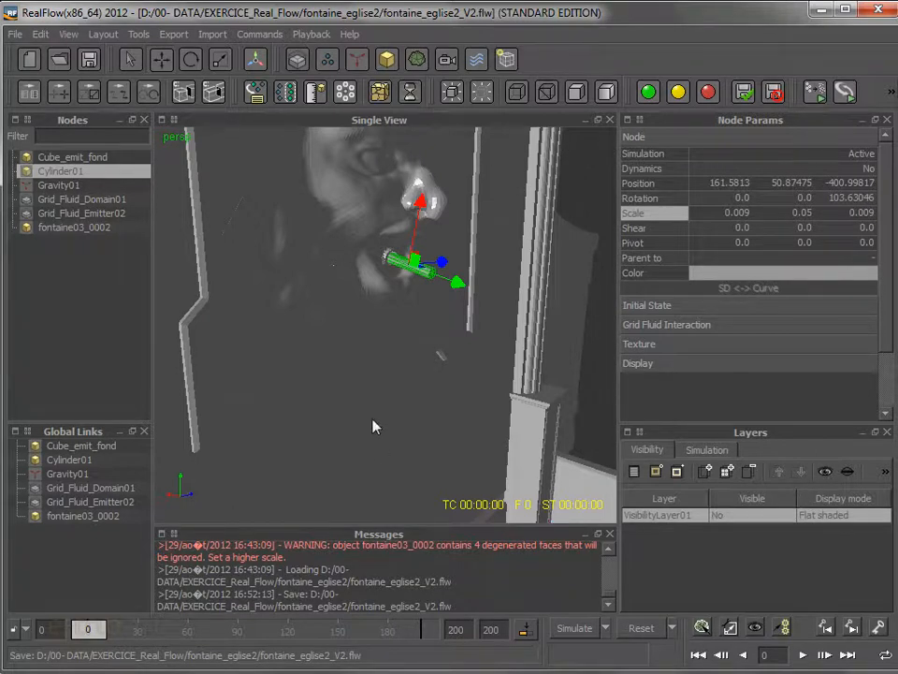
Add a grid fluid emitter that uses the selected cylinder in the carved mouth as its source
left_click_drag(386, 395, 357, 364, "alt")
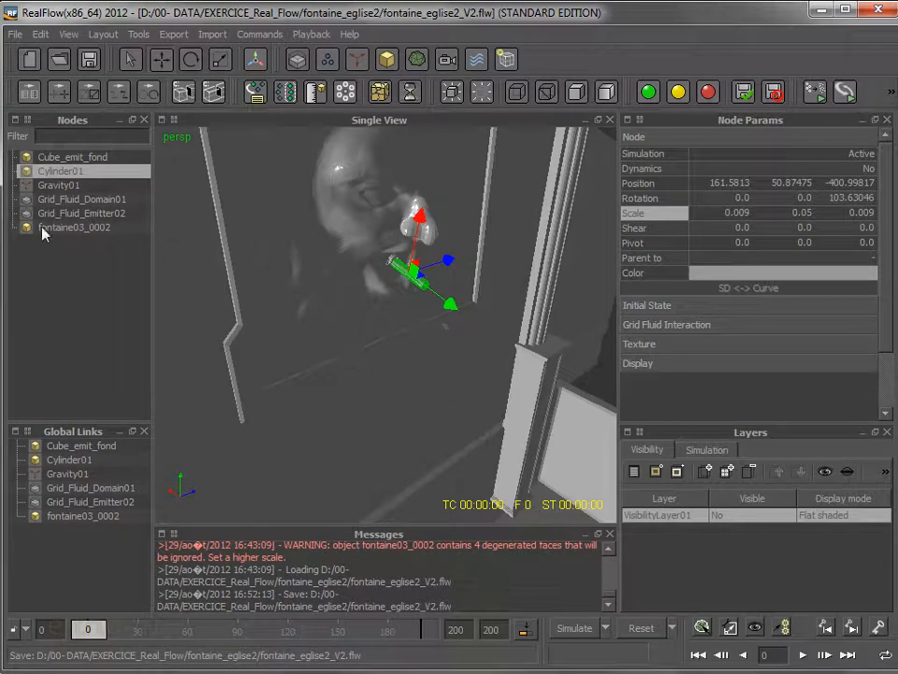
left_click(298, 61)
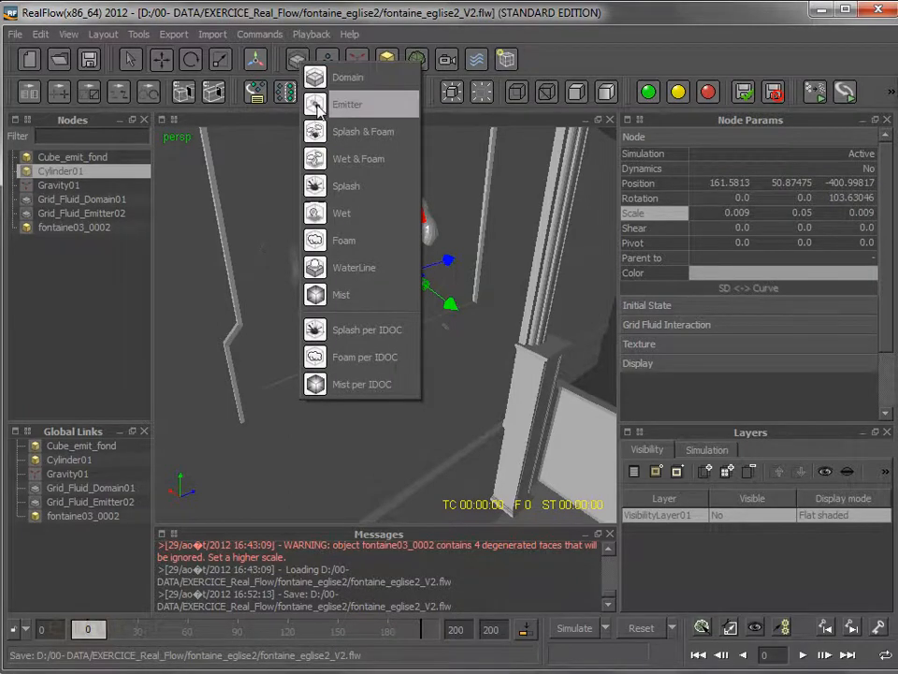
left_click(318, 104)
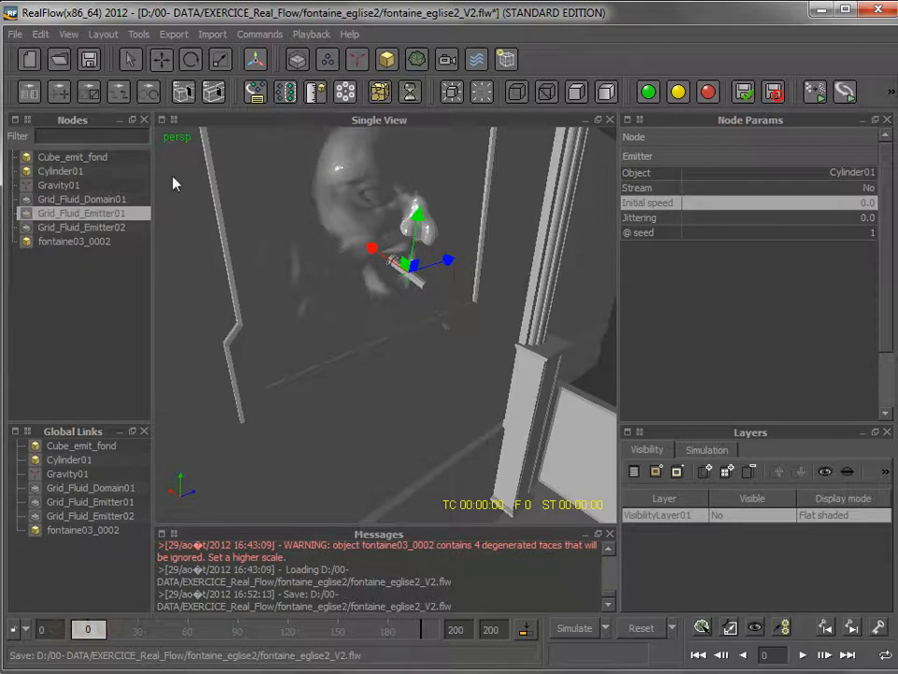
Rename the new grid fluid emitter as Grid_Fluid_jet_fontaine
right_click(74, 216)
left_click(85, 223)
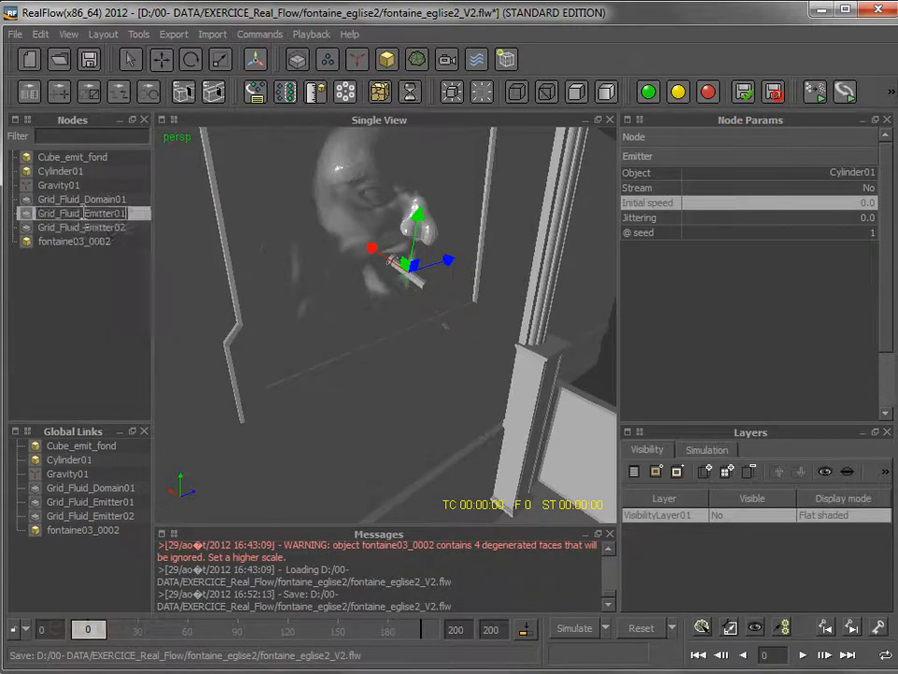
left_click_drag(83, 213, 141, 217)
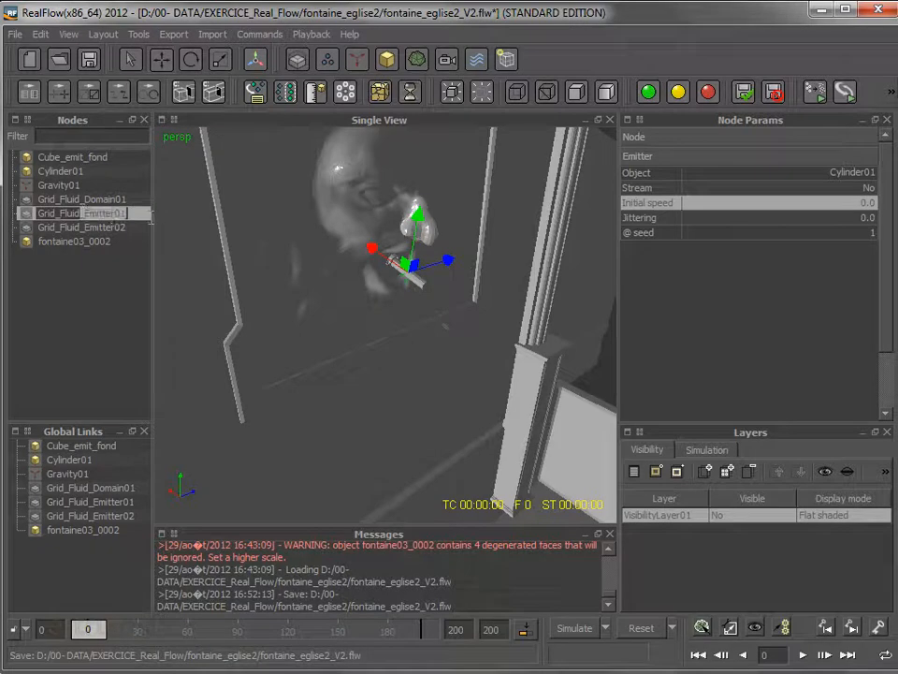
type("fontain")
key("BackSpace")
key("BackSpace")
key("BackSpace")
key("BackSpace")
key("BackSpace")
key("BackSpace")
key("BackSpace")
type("_jet_fontaine")
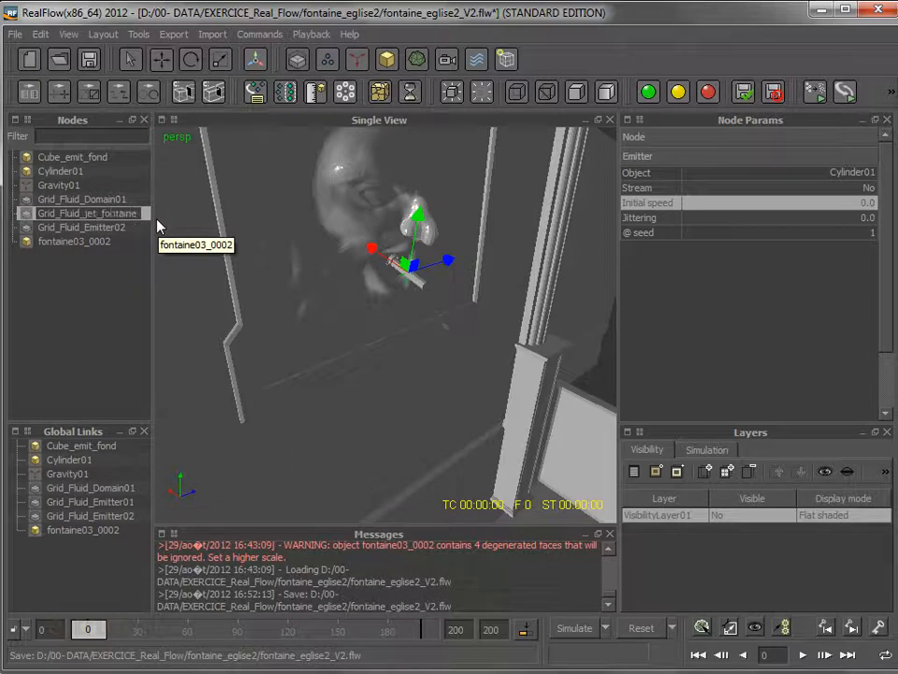
key("Return")
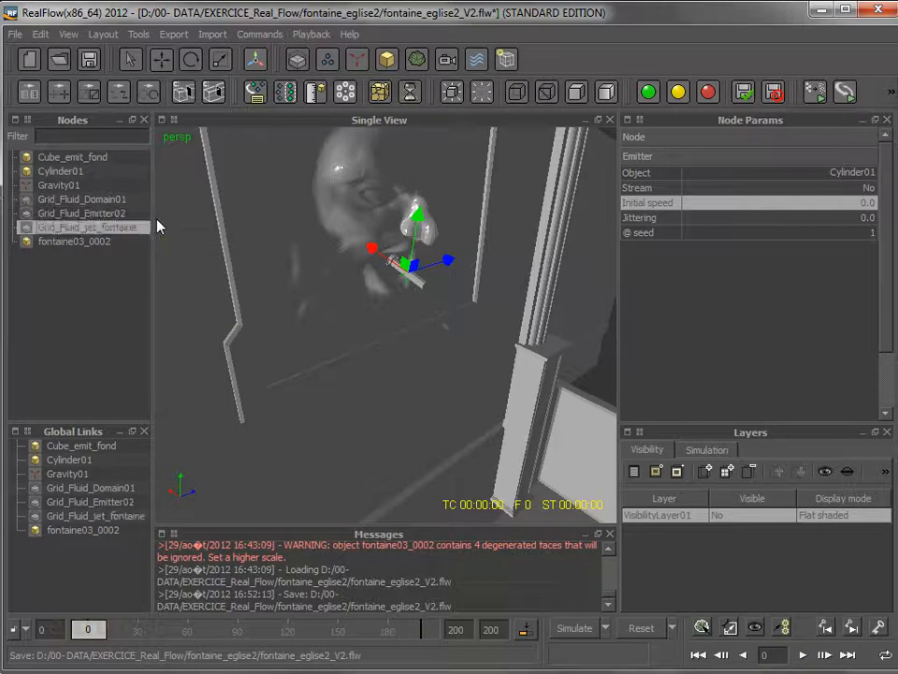
Rename the basin emitter Grid_Fluid_Emitter02 as Grid_Fluid_fond_bassin
left_click(105, 216)
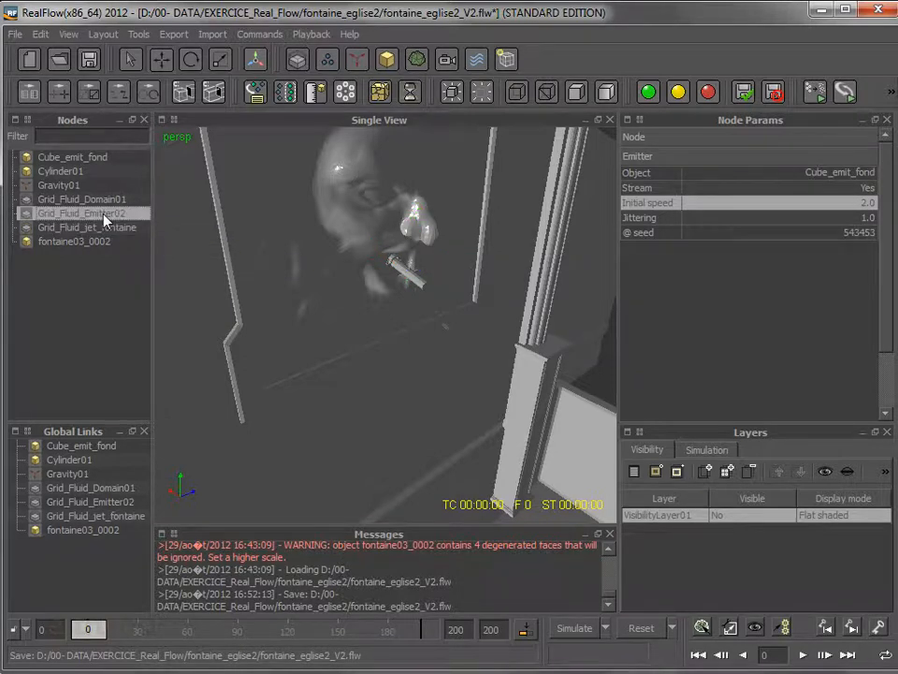
right_click(105, 218)
left_click(118, 226)
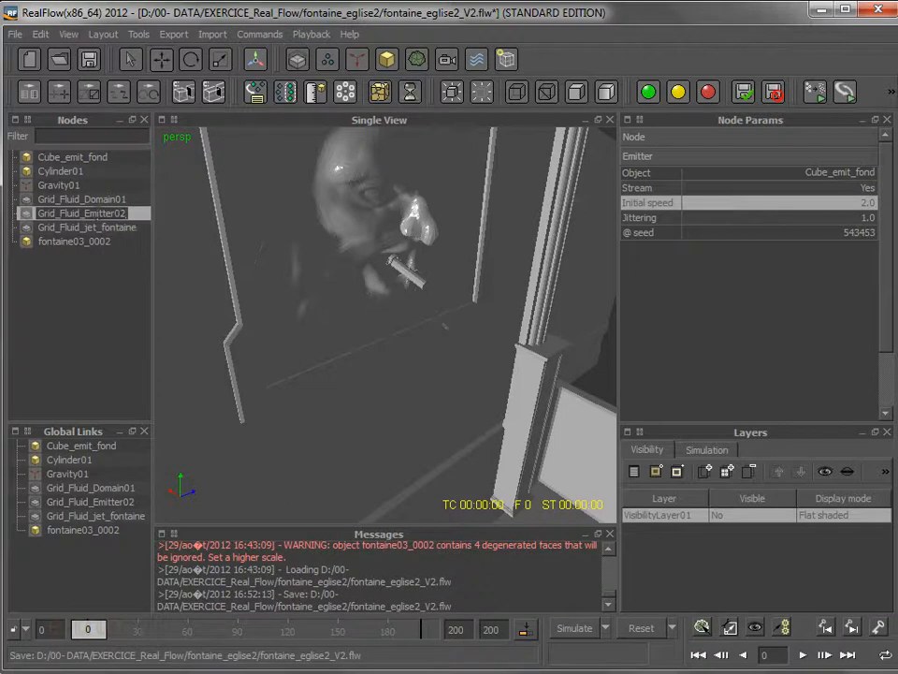
left_click_drag(84, 214, 140, 215)
type("fond_bassin")
key("Return")
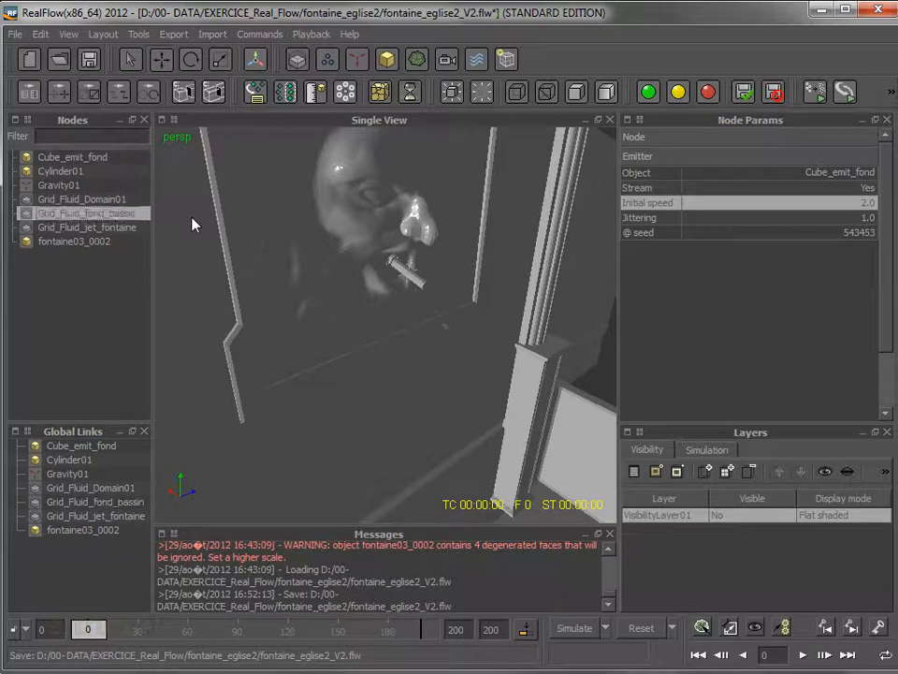
Assign Cylinder01 as the emitting object of Grid_Fluid_jet_fontaine
left_click(114, 229)
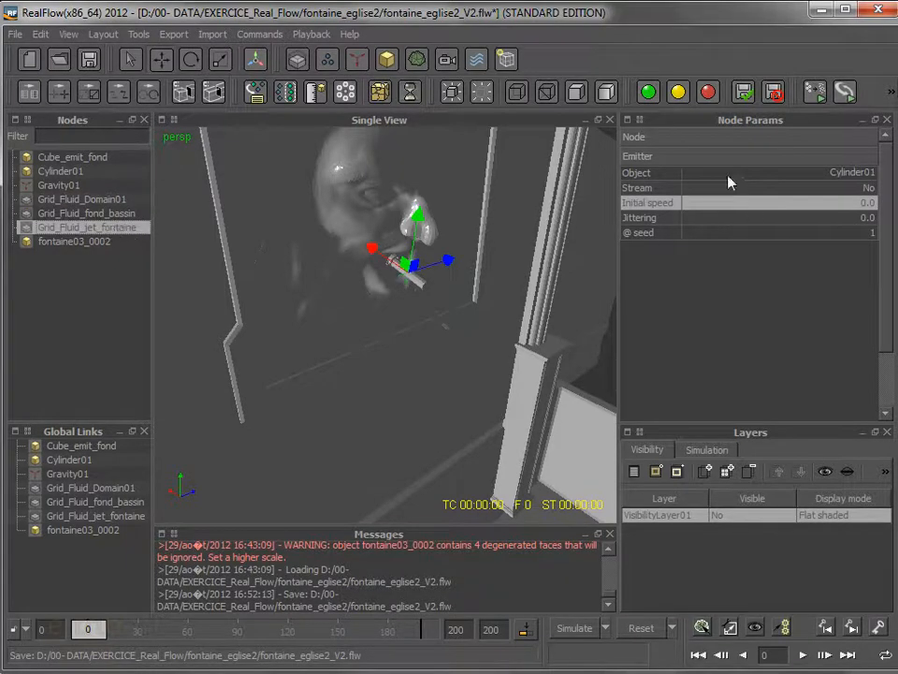
left_click(654, 175)
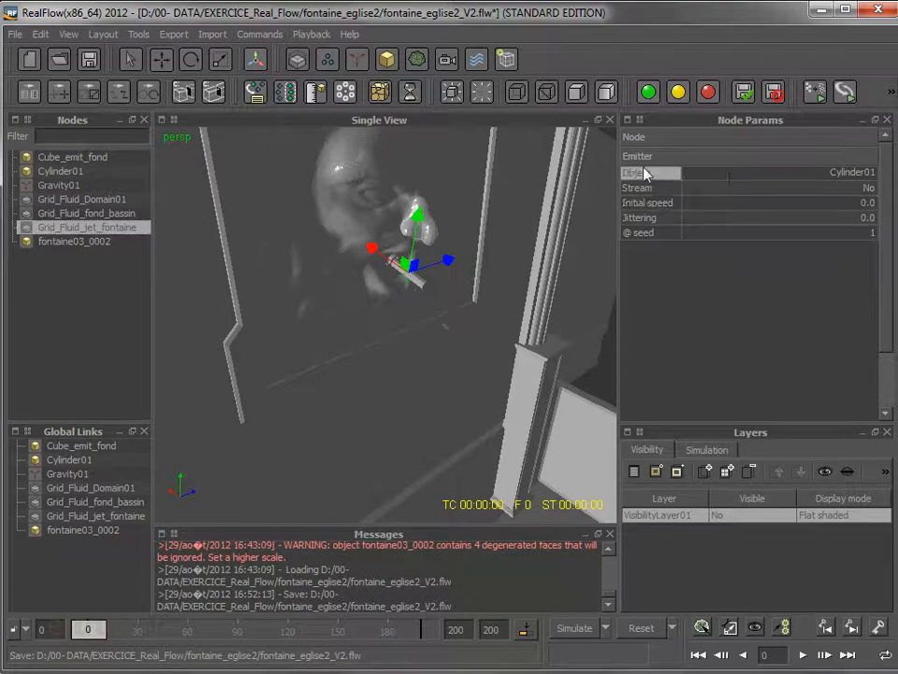
double_click(777, 178)
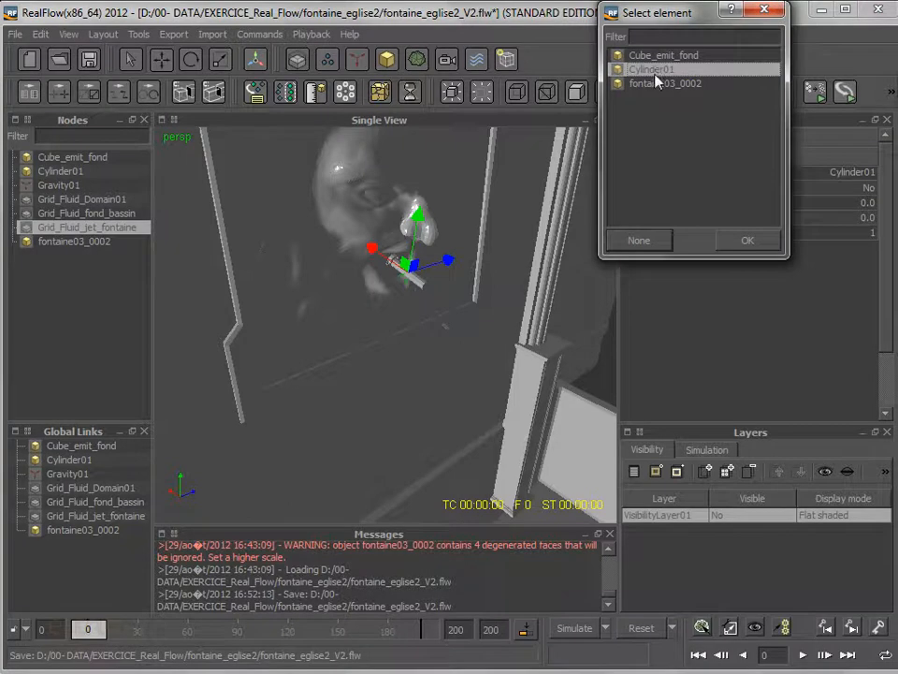
left_click(748, 237)
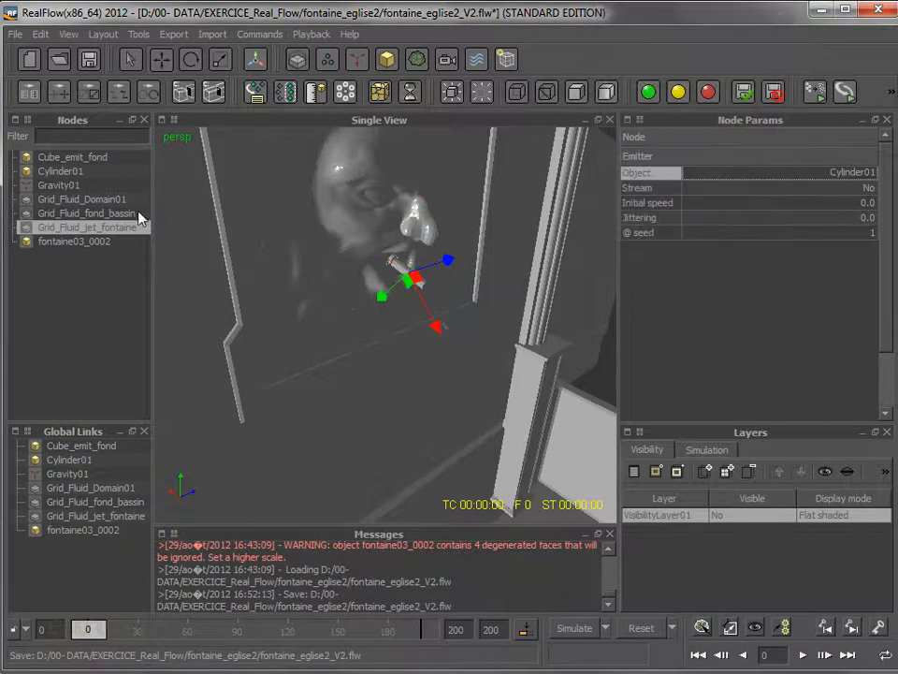
Rename Cylinder01 as Cylinder_emit_jet and save the scene
left_click(58, 185)
left_click(66, 172)
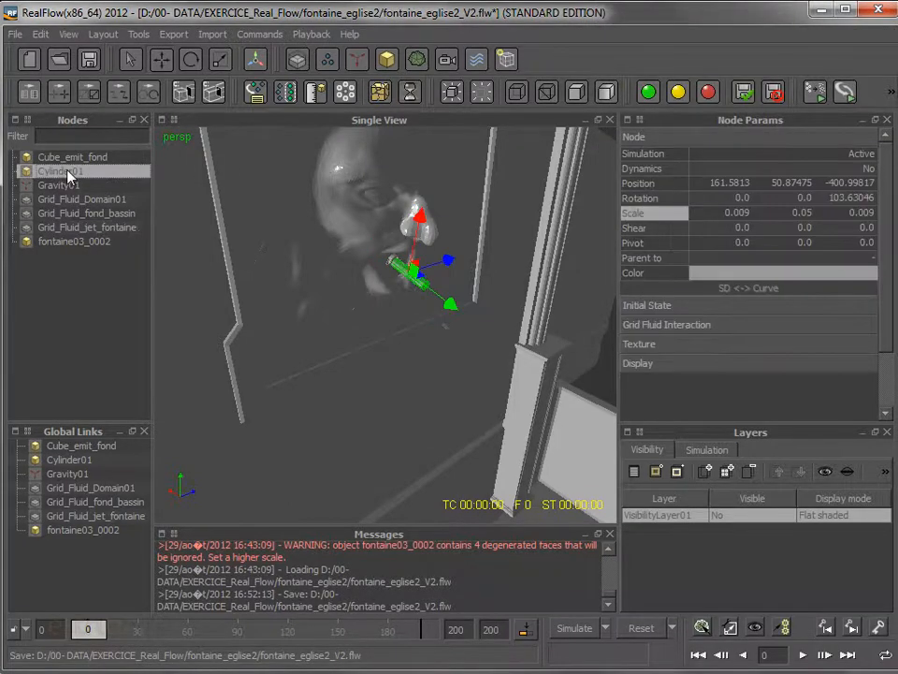
right_click(69, 175)
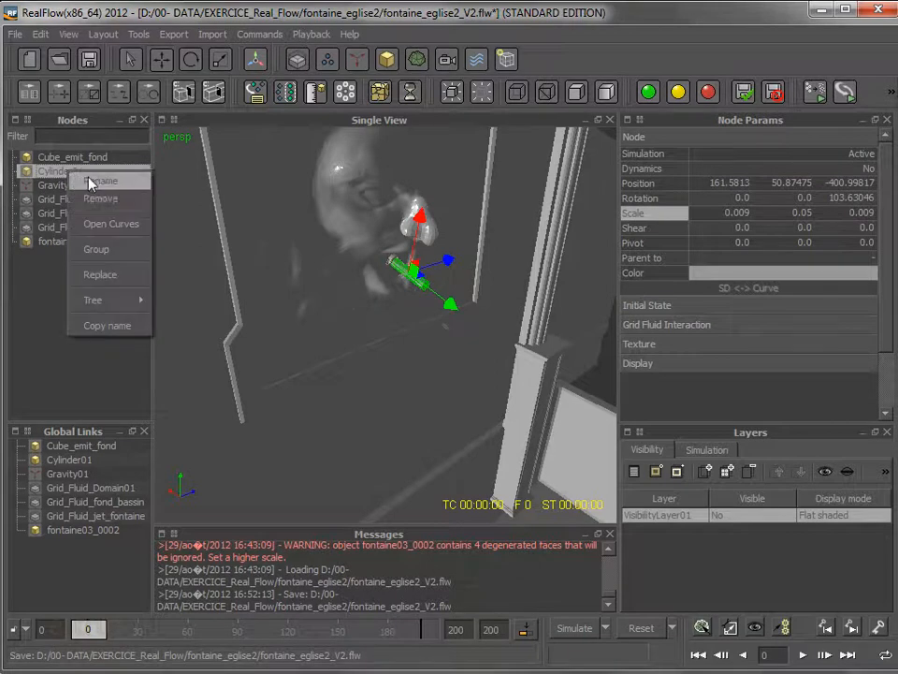
left_click(98, 181)
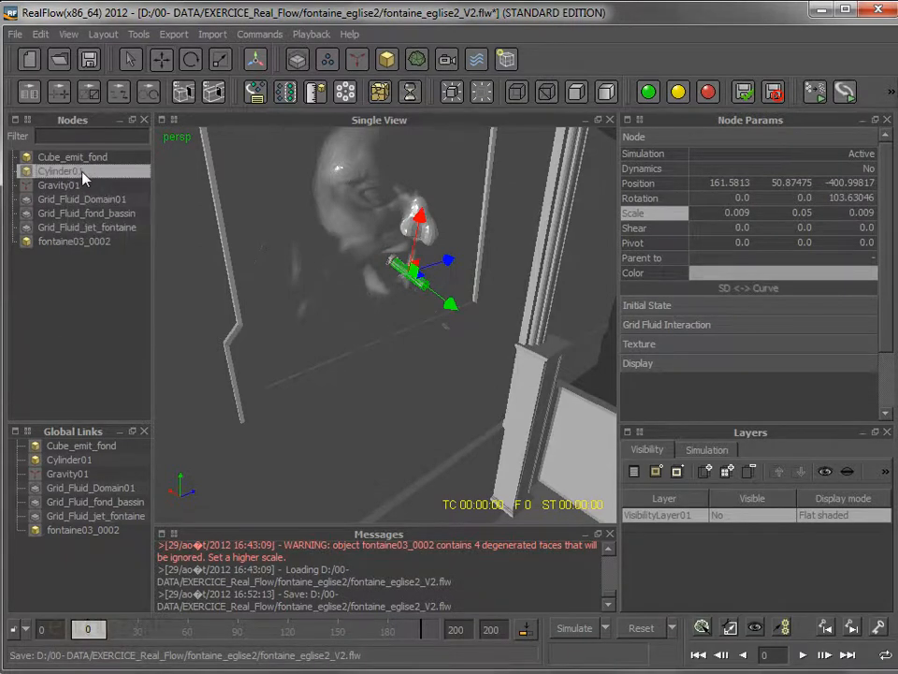
right_click(80, 176)
left_click(113, 181)
key("BackSpace")
key("BackSpace")
type("_emit_jet")
key("Return")
key("ctrl+s")
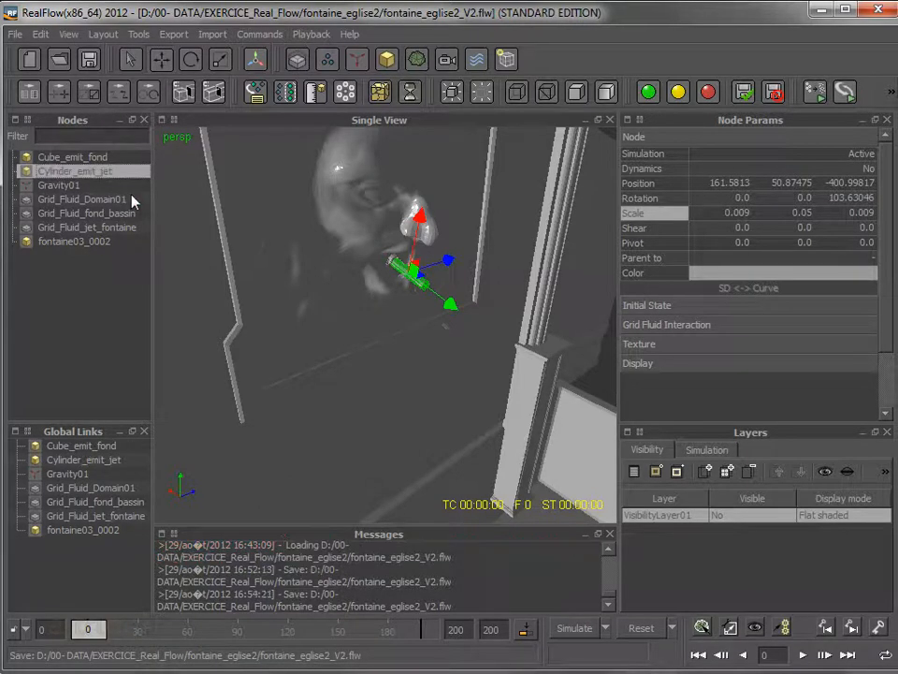
Enable Stream on the Grid_Fluid_jet_fontaine emitter and set its initial speed to 2.0
left_click(58, 185)
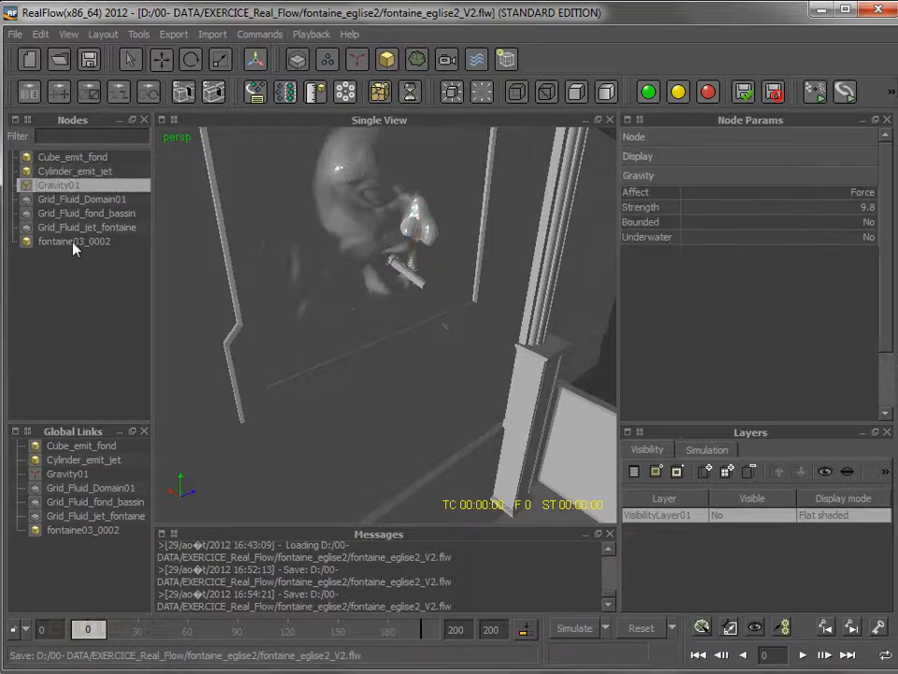
left_click(122, 213)
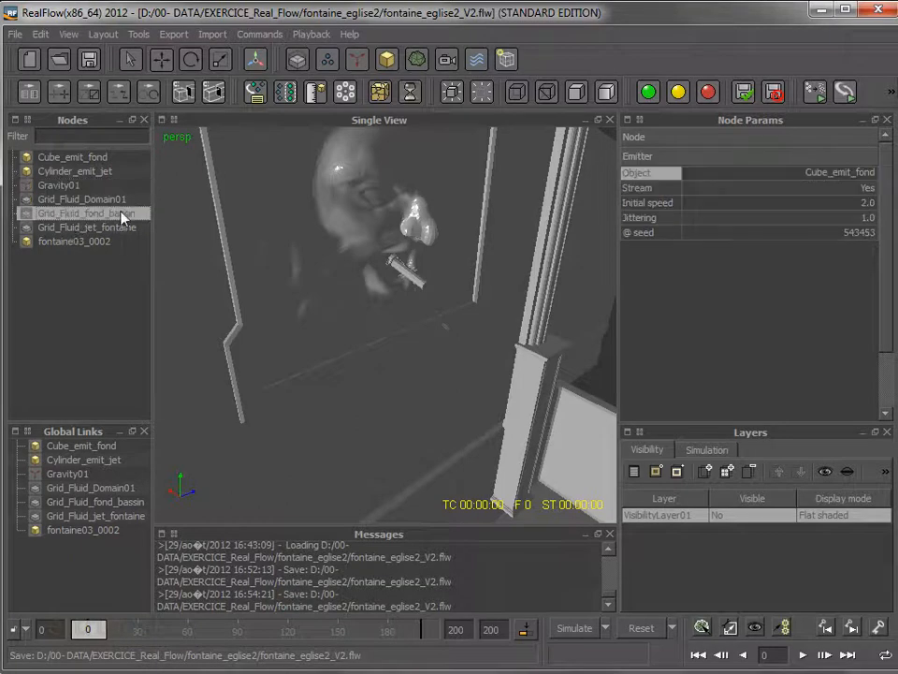
left_click(119, 228)
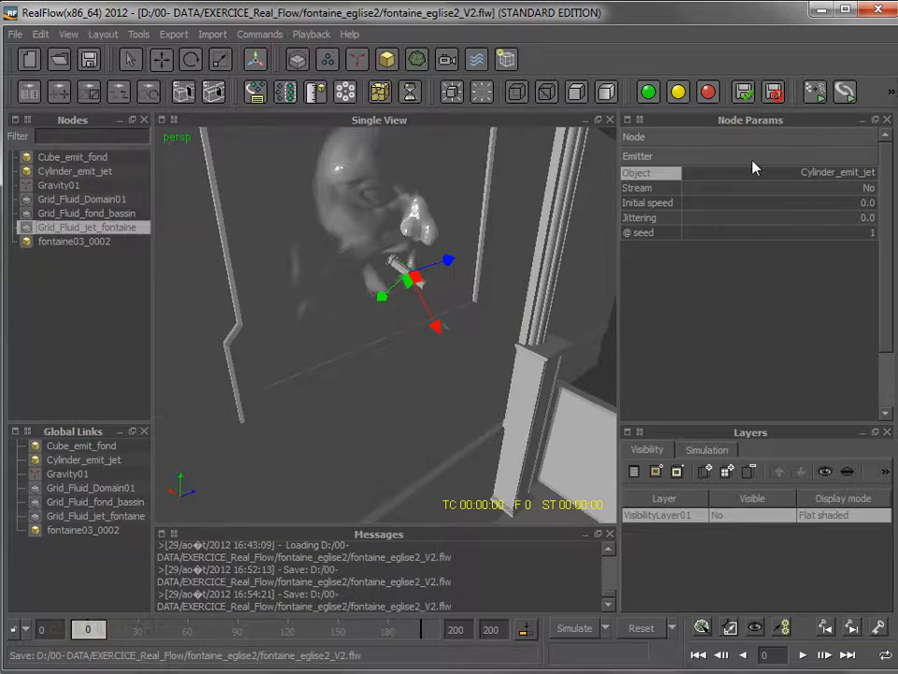
left_click(861, 188)
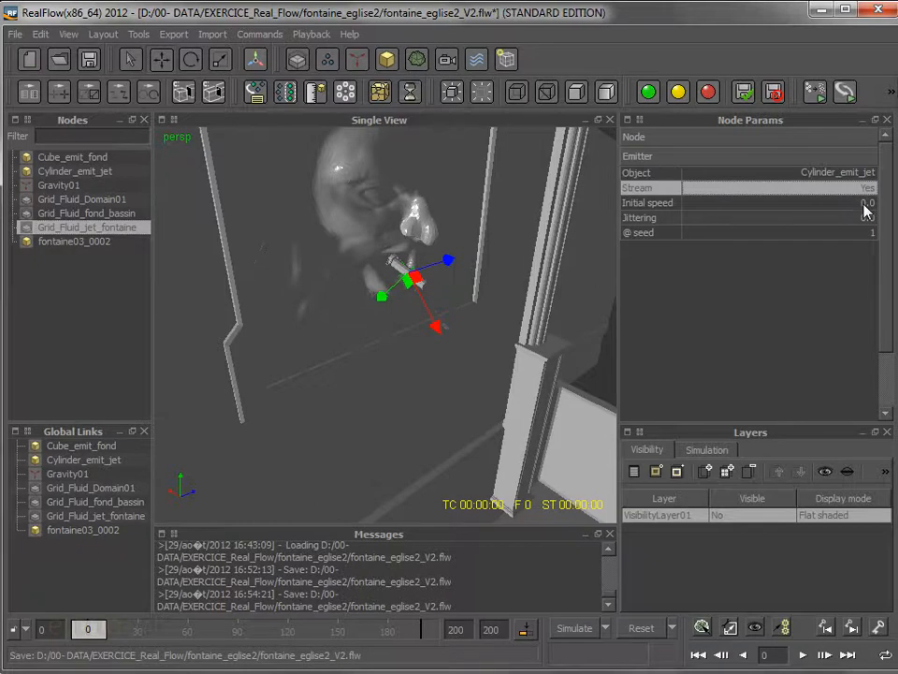
left_click(866, 202)
type("2")
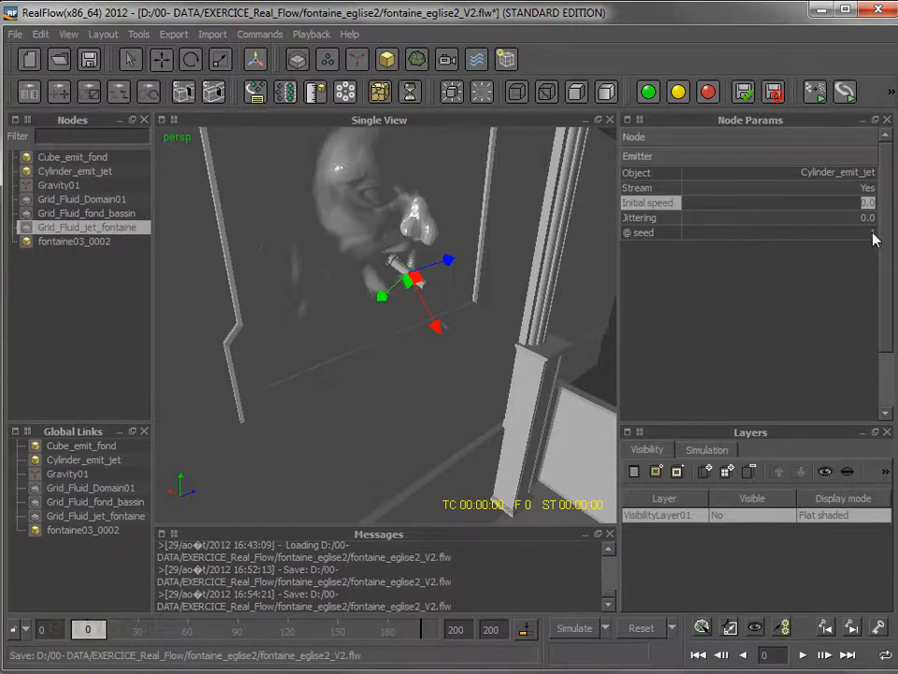
key("Return")
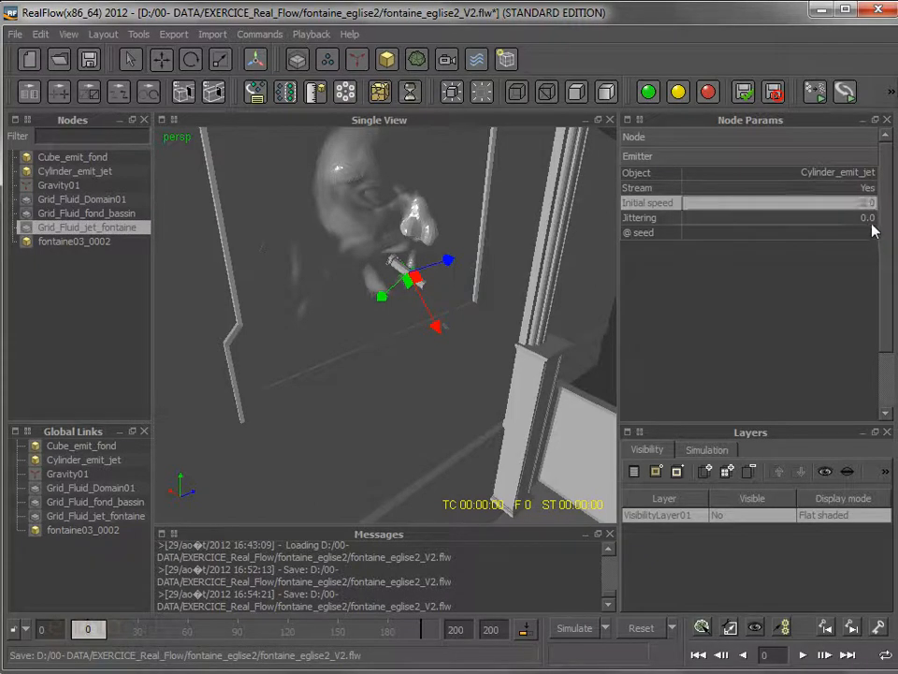
Set the jet emitter's jittering to 1.0 and its seed to 454
key("Tab")
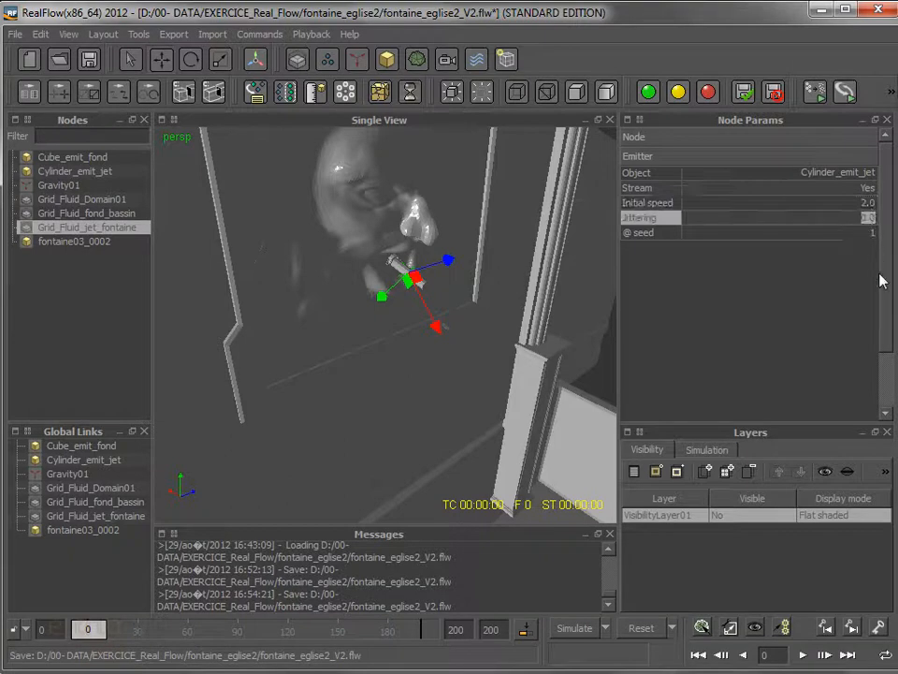
type("1")
key("Return")
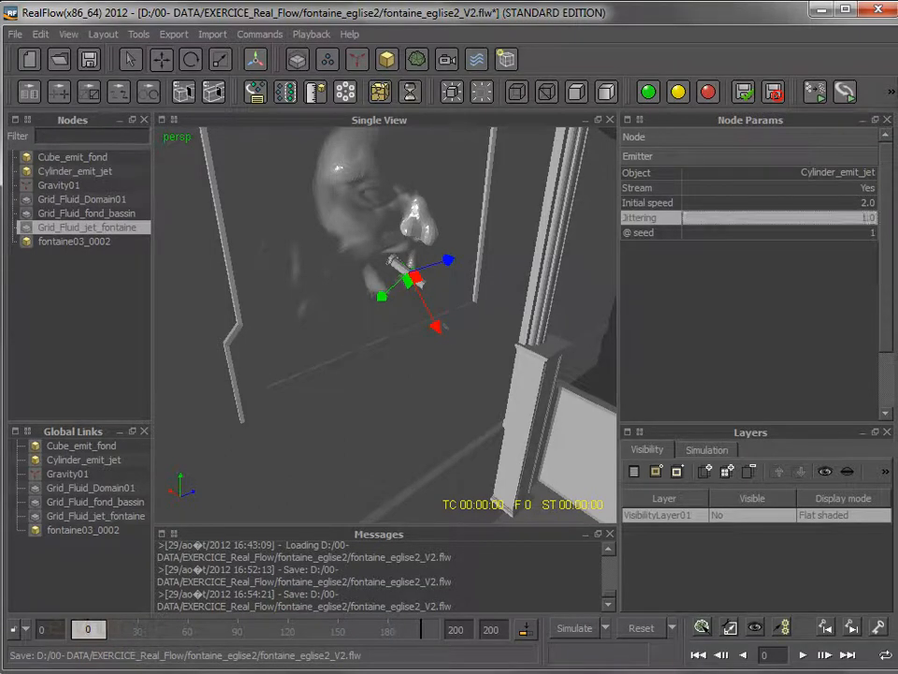
double_click(870, 234)
type("984")
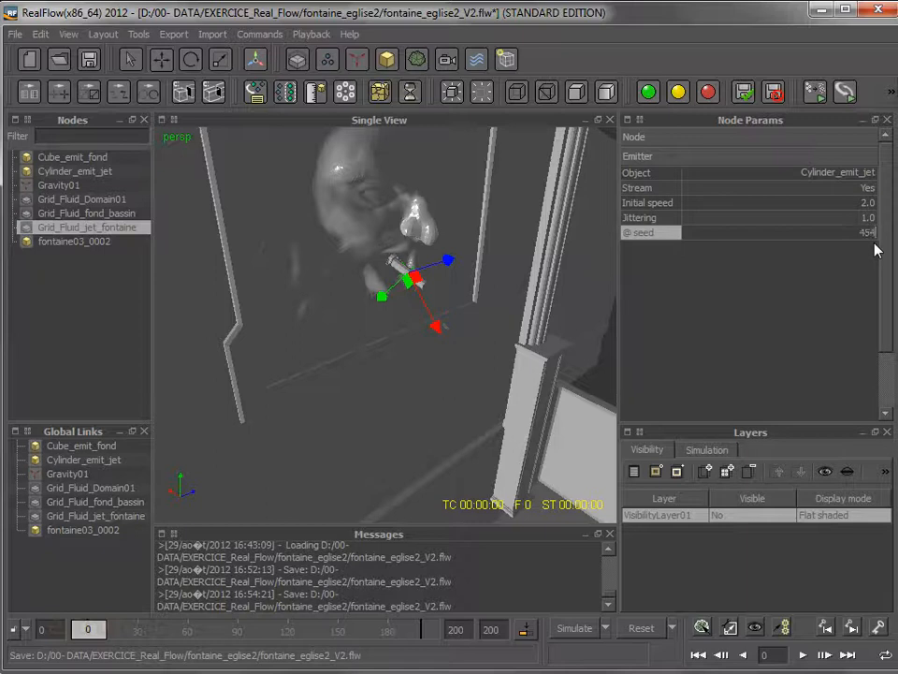
key("Return")
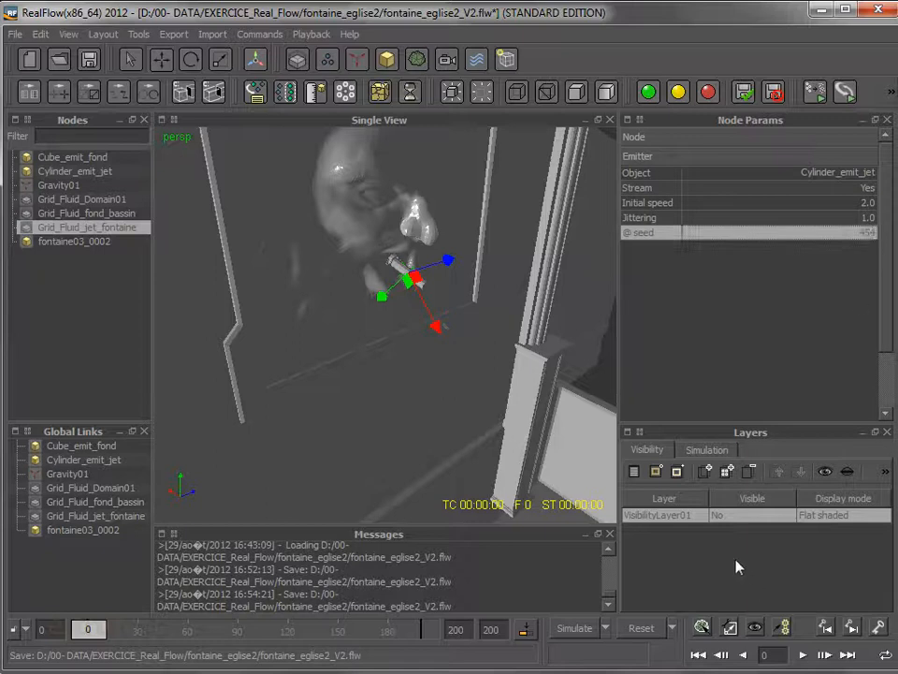
Examine the parameters of the inactive Drag_Force02 daemon
mouse_move(468, 400)
left_mouse_down("alt")
mouse_move(477, 386)
mouse_move(457, 393)
left_mouse_up("alt")
scroll(477, 386, "down", 3)
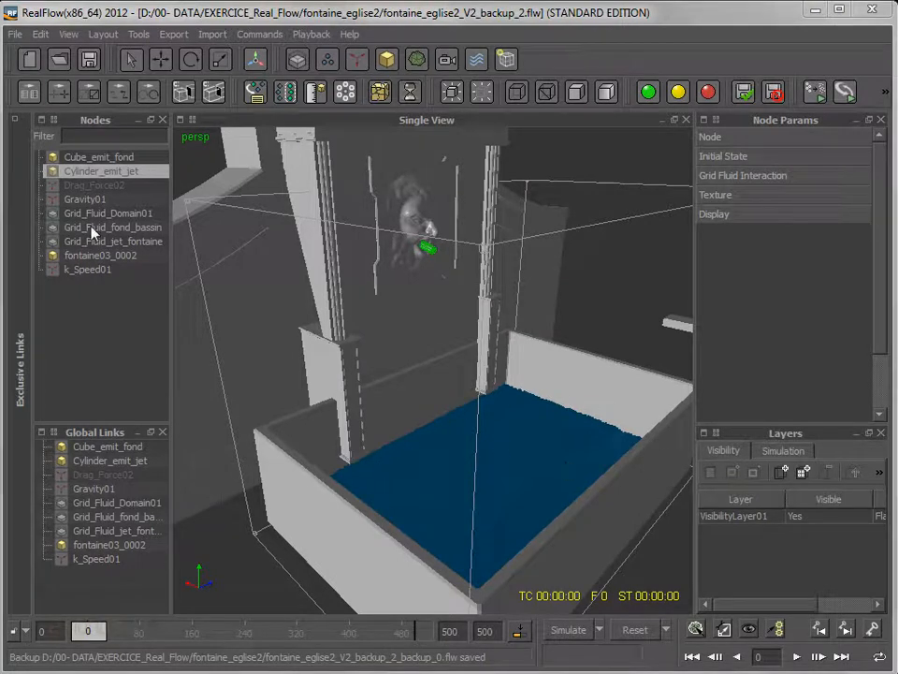
left_click(94, 186)
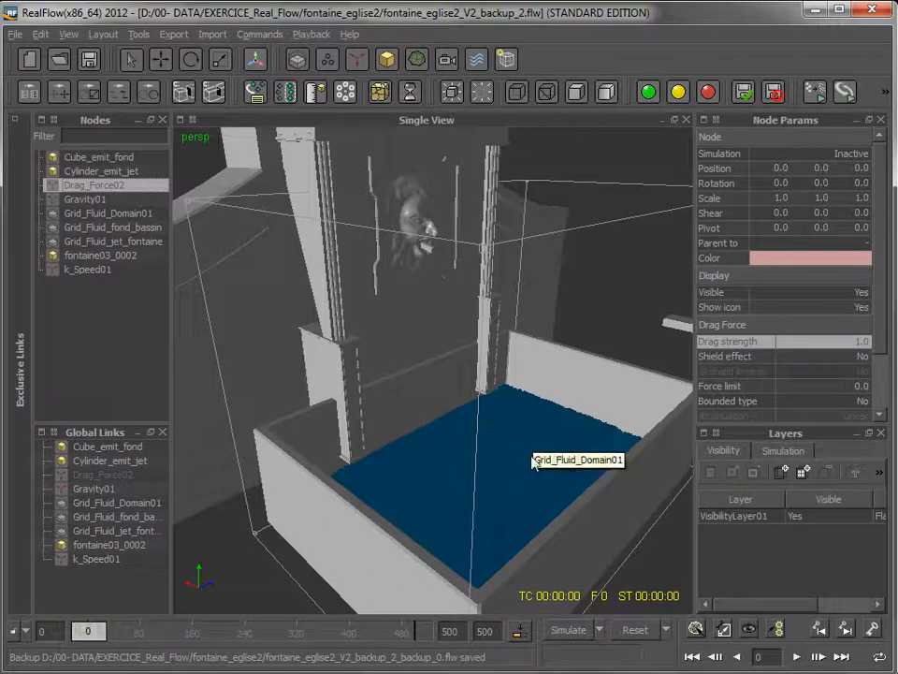
Switch the scene shading to Wireframe so the water inside the basin can be viewed through the walls
left_click_drag(527, 457, 481, 386, "alt")
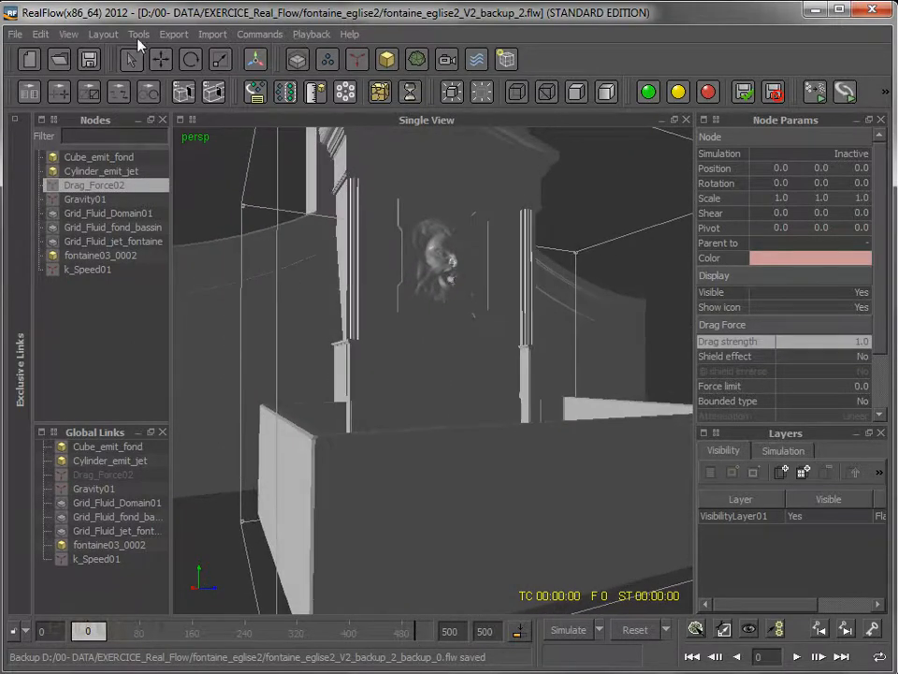
left_click(105, 35)
mouse_move(70, 35)
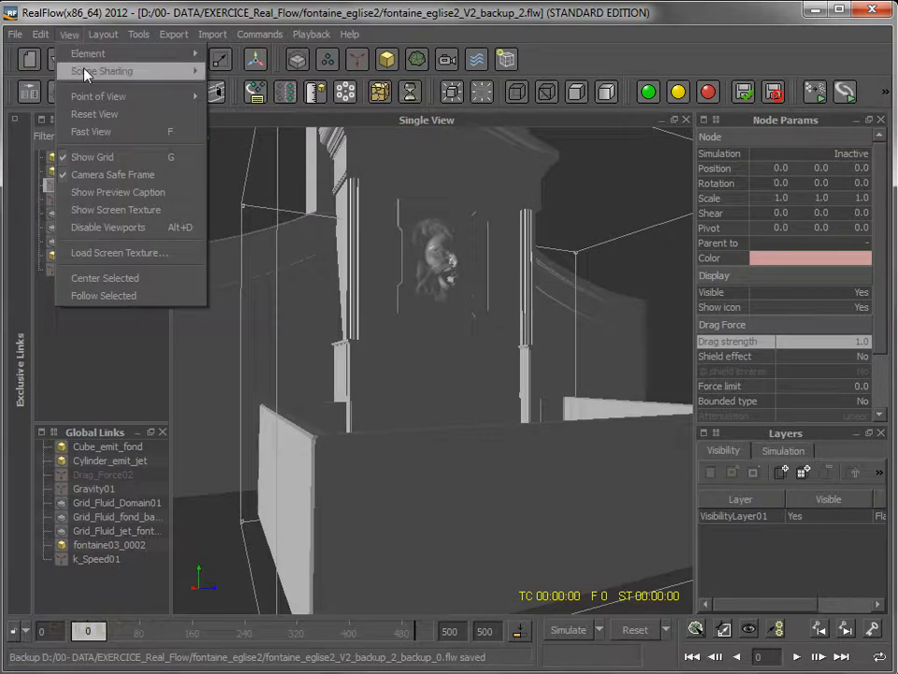
mouse_move(64, 72)
left_click(236, 91)
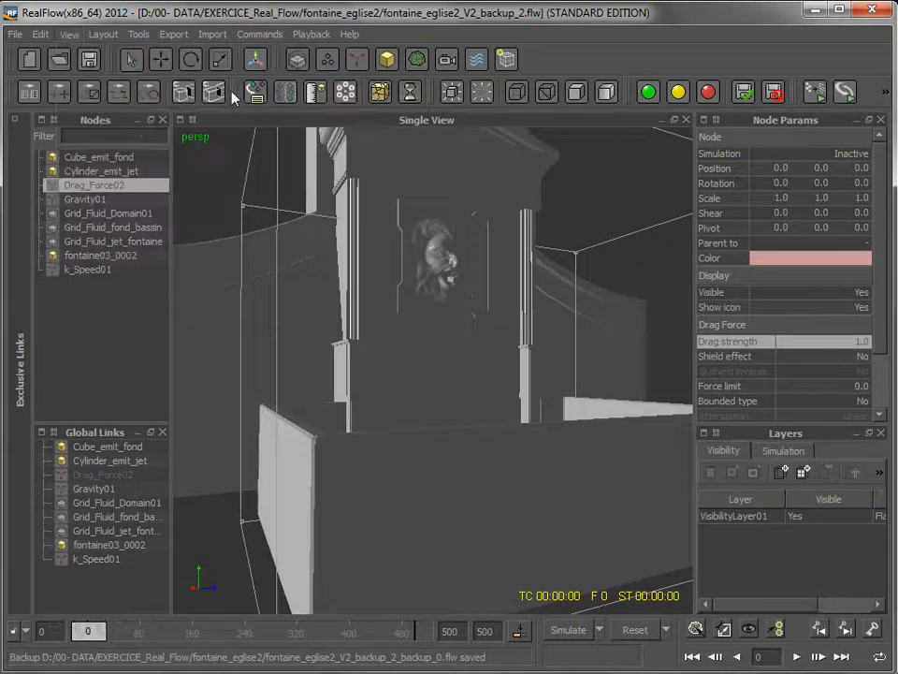
mouse_move(449, 537)
left_mouse_down("alt")
mouse_move(435, 528)
mouse_move(443, 529)
left_mouse_up("alt")
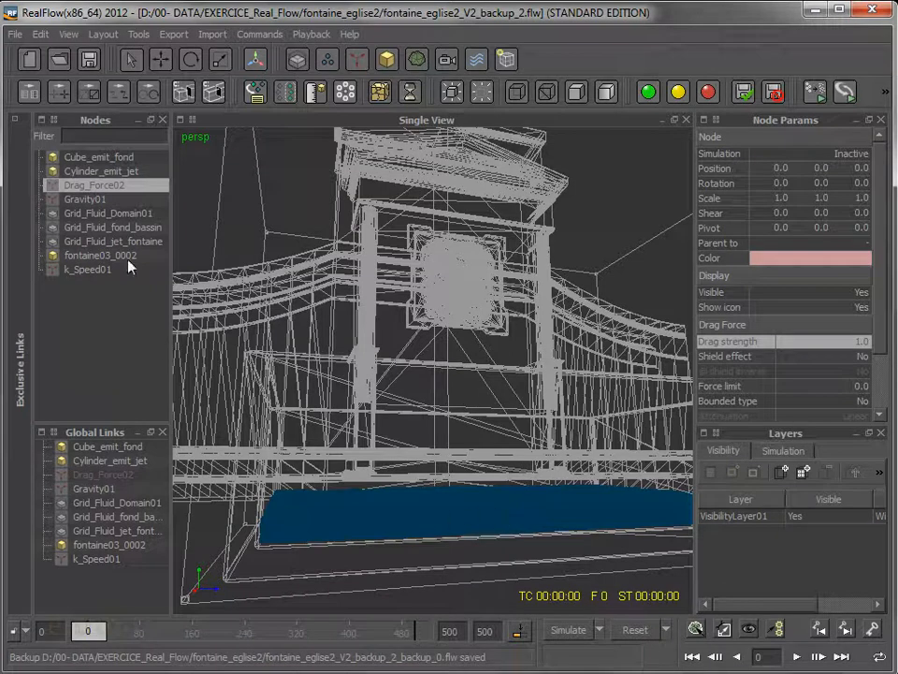
Examine the display parameters of Grid_Fluid_Domain01, including its velocity range colors
left_click(108, 213)
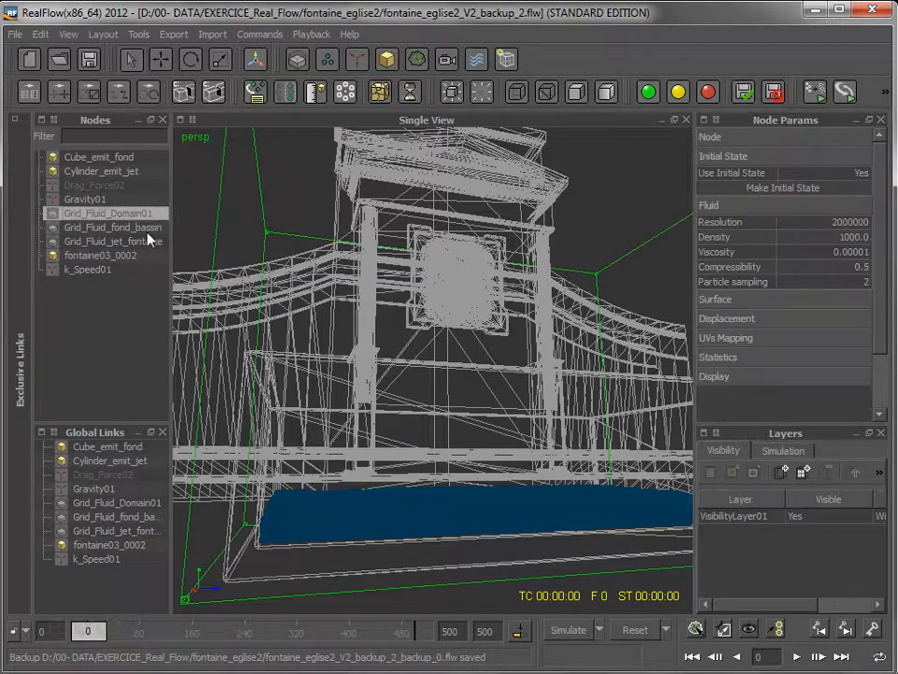
left_click_drag(877, 351, 878, 412)
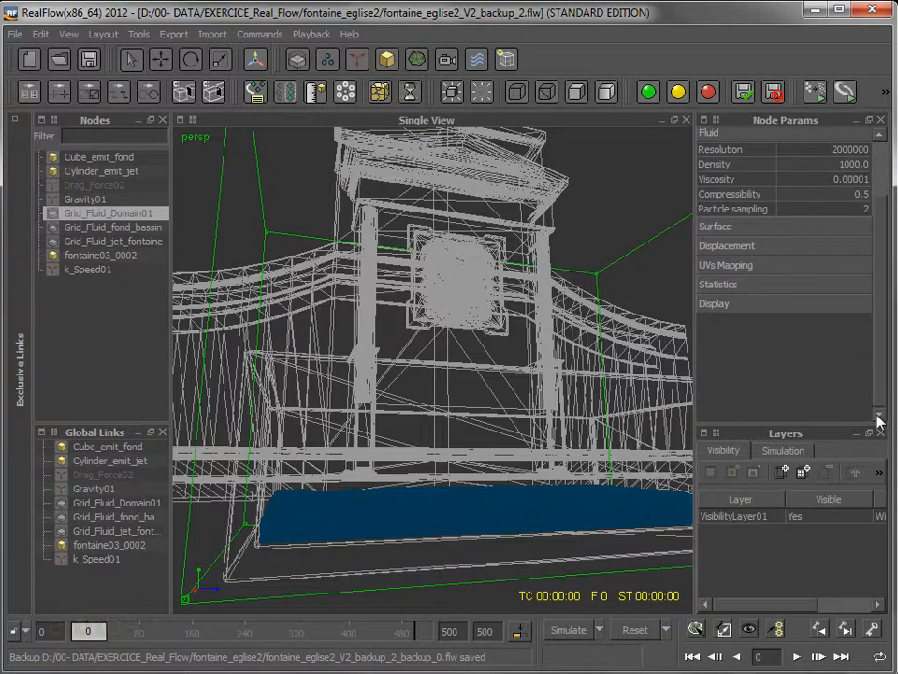
left_click(811, 309)
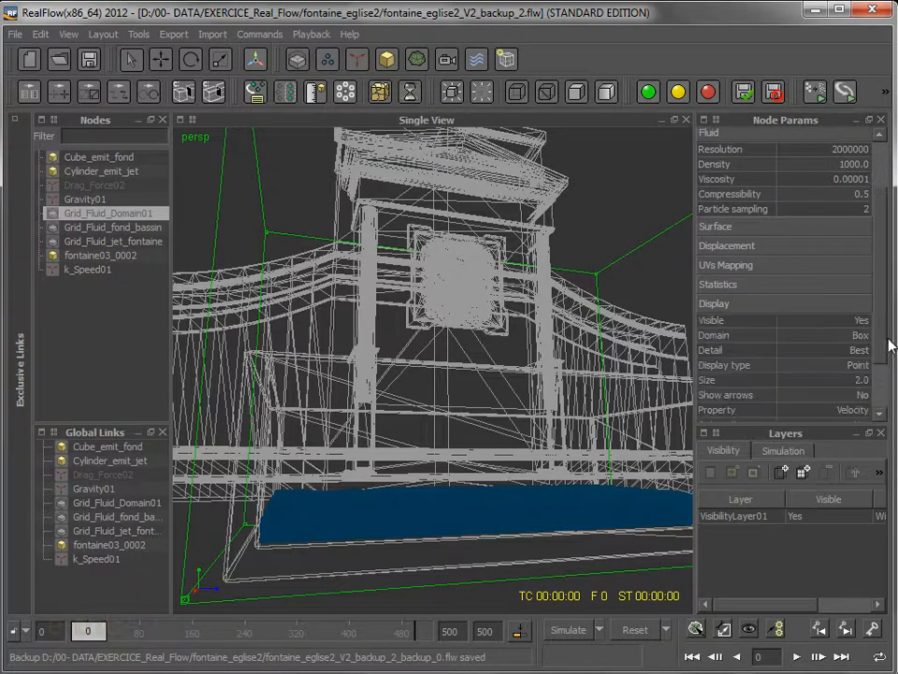
left_click_drag(884, 340, 887, 409)
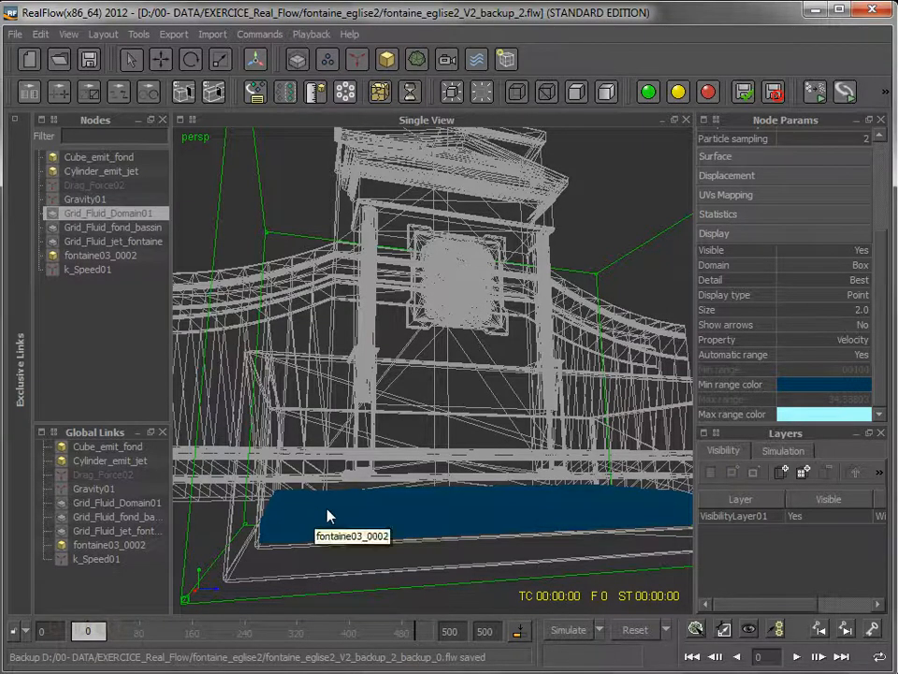
Set the scene shading to Flat Shaded for the fountain viewed from above the basin
left_click_drag(342, 525, 401, 612, "alt")
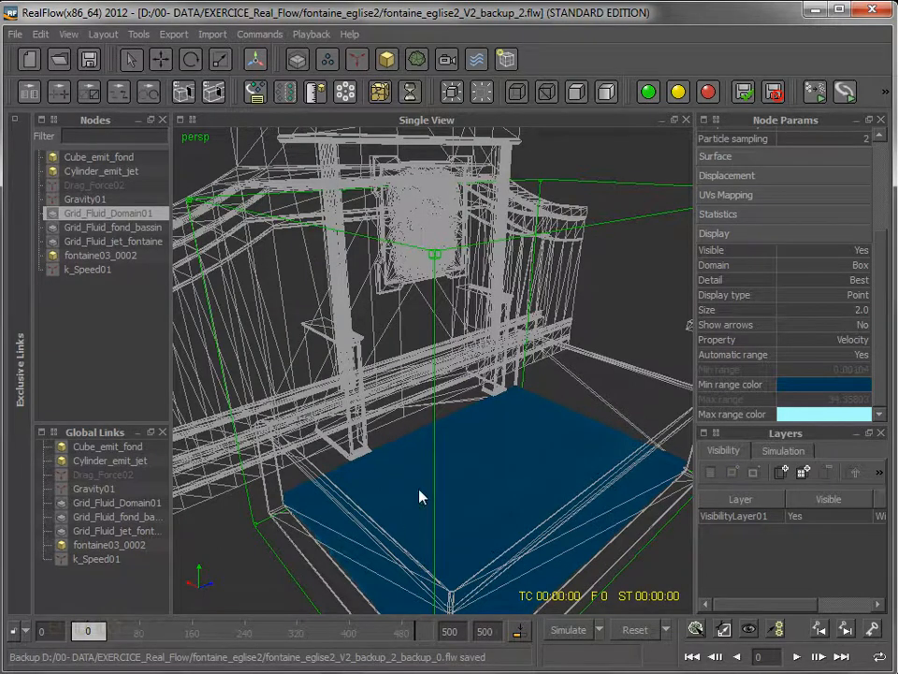
left_click(70, 35)
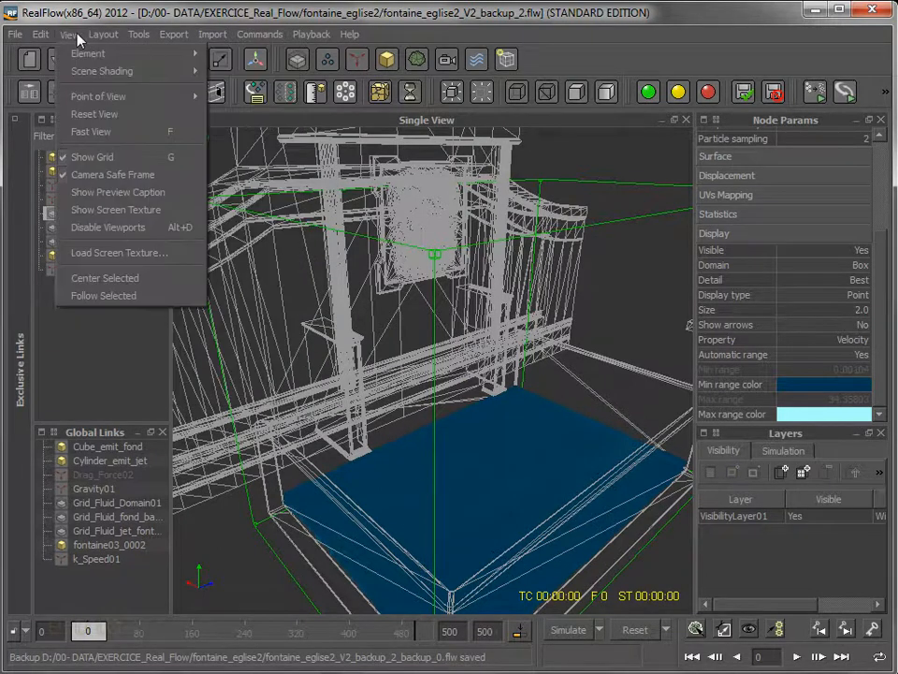
mouse_move(117, 71)
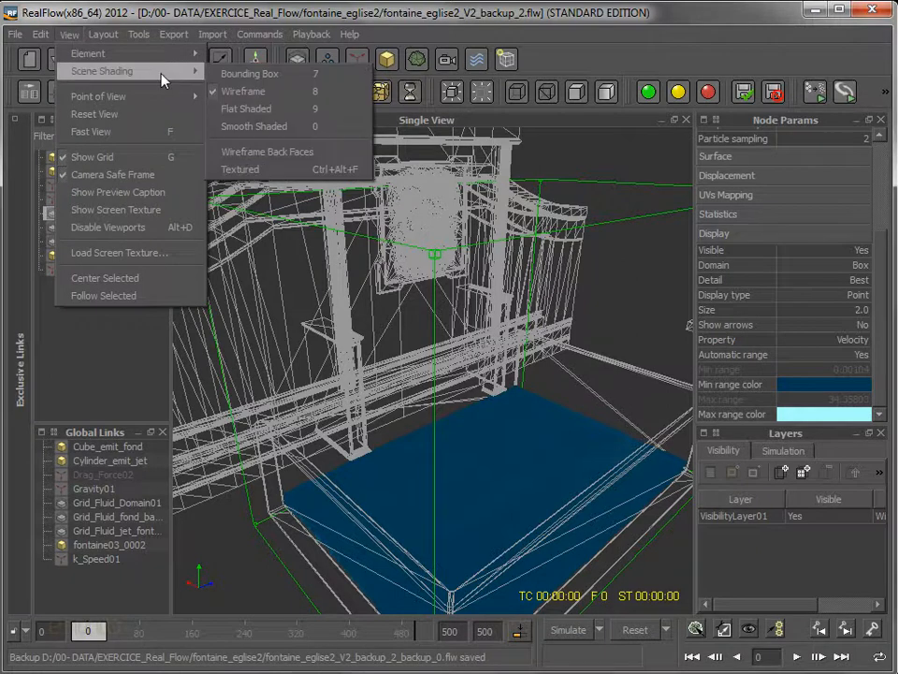
left_click(236, 110)
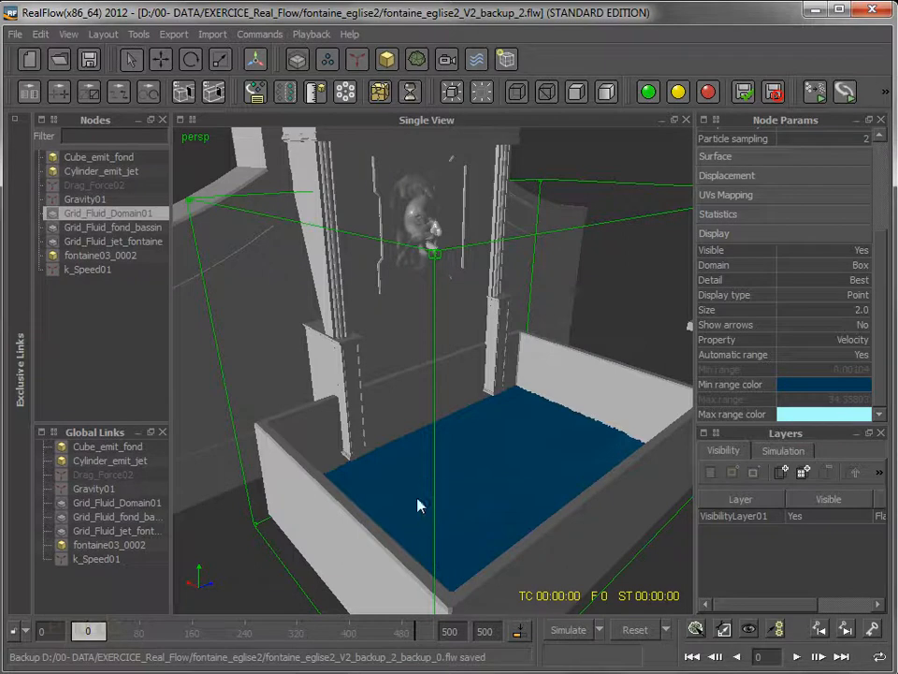
Put Cylinder_emit_jet in a new visibility layer and hide that layer
mouse_move(531, 397)
left_mouse_down("alt")
mouse_move(542, 395)
mouse_move(531, 397)
left_mouse_up("alt")
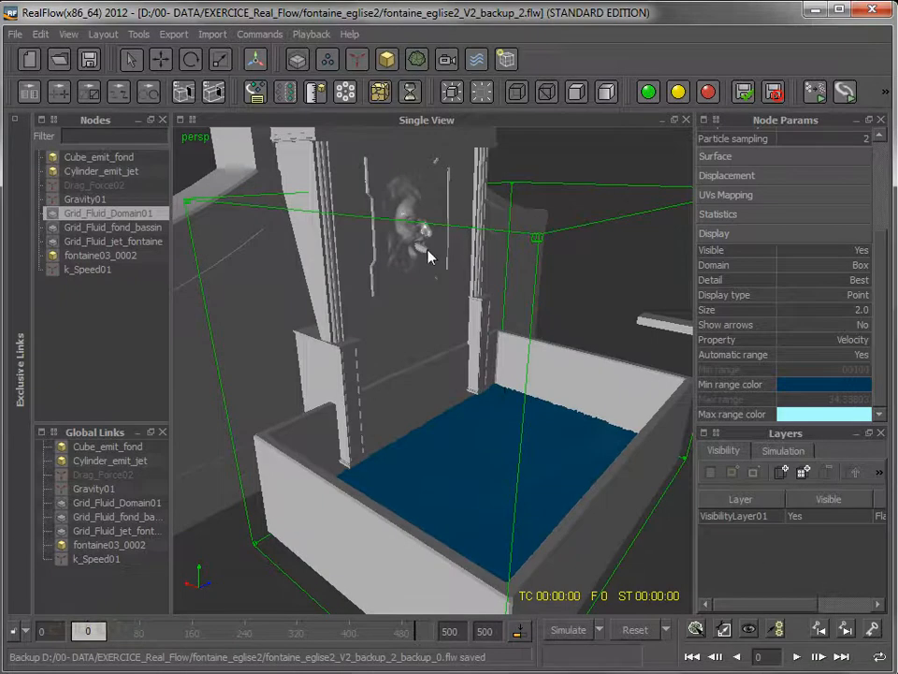
left_click(77, 186)
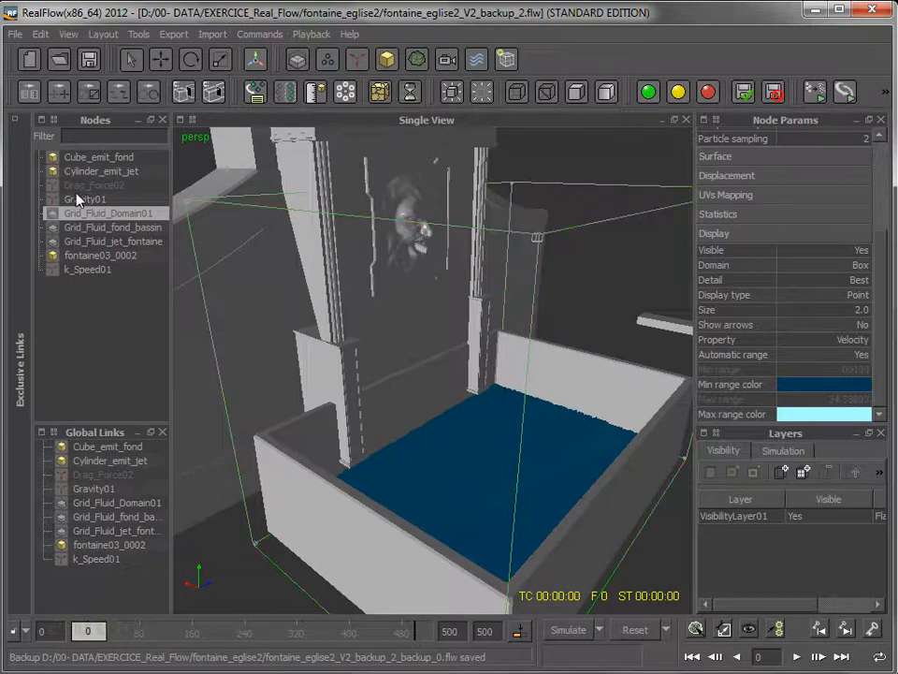
left_click(61, 172)
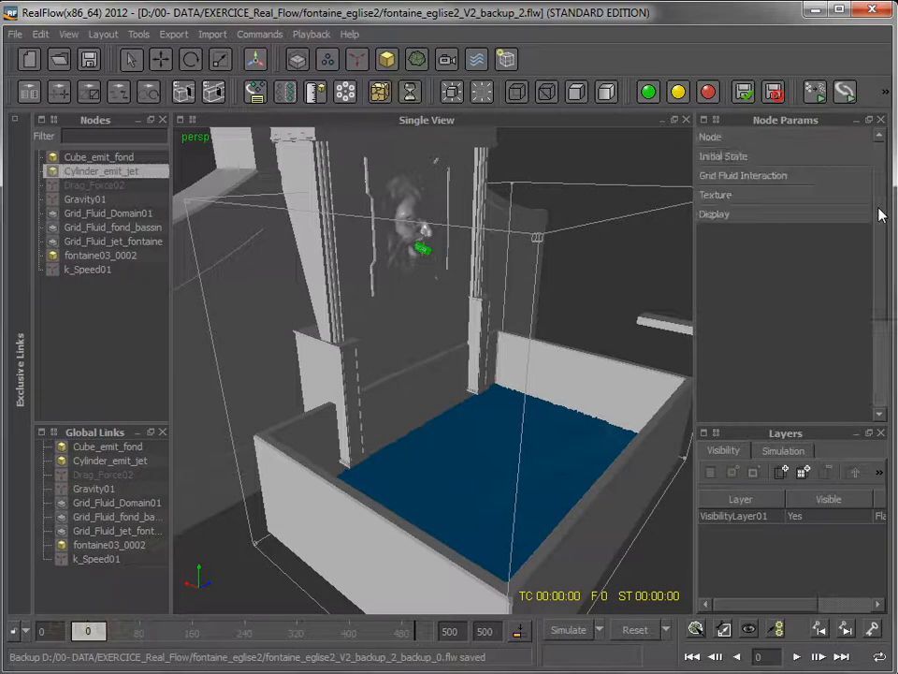
left_click(843, 216)
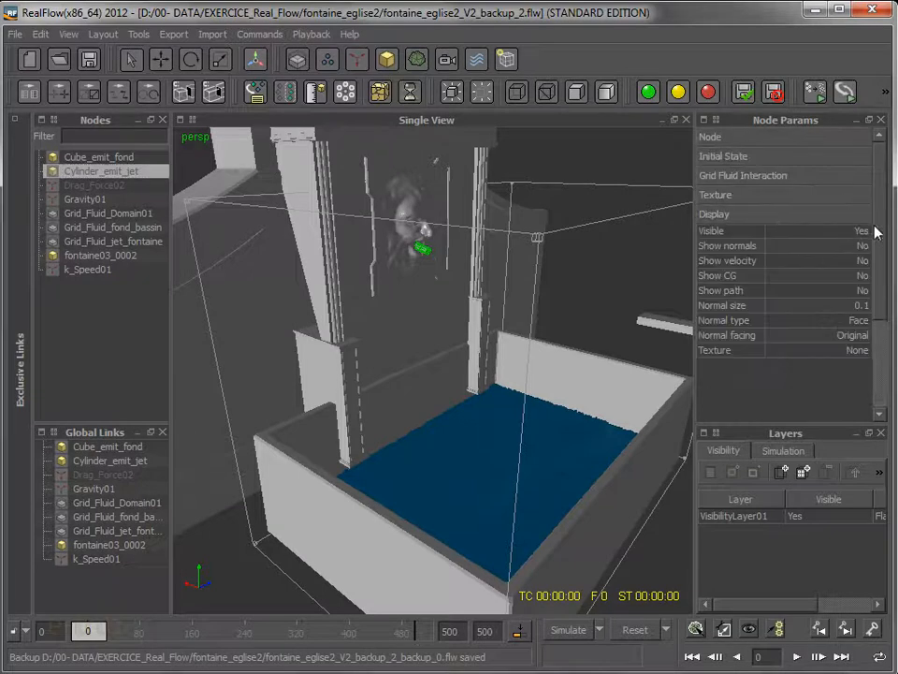
left_click_drag(880, 234, 882, 334)
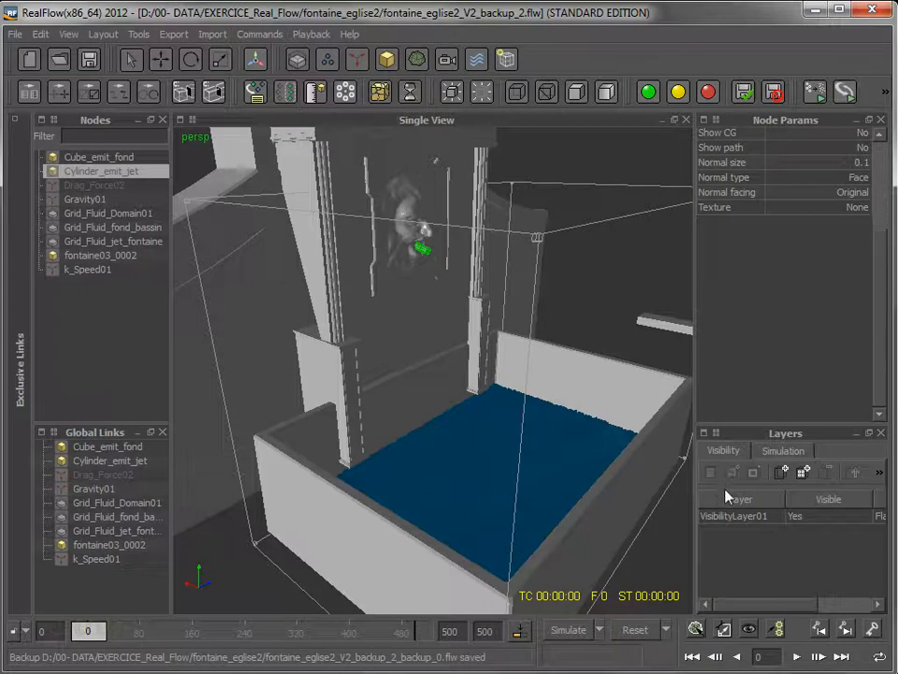
left_click(802, 473)
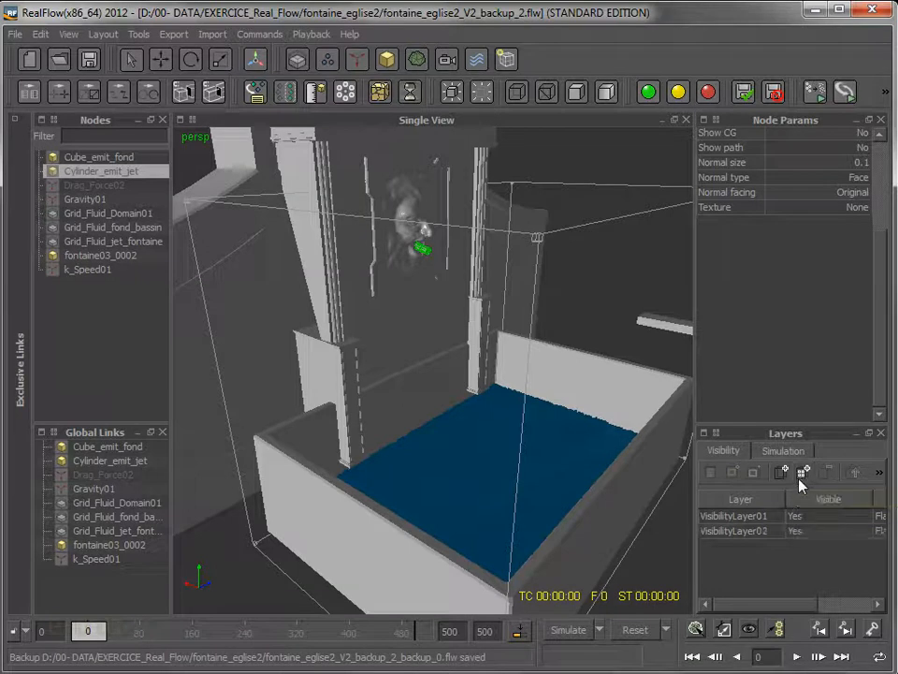
left_click(882, 472)
left_click(765, 531)
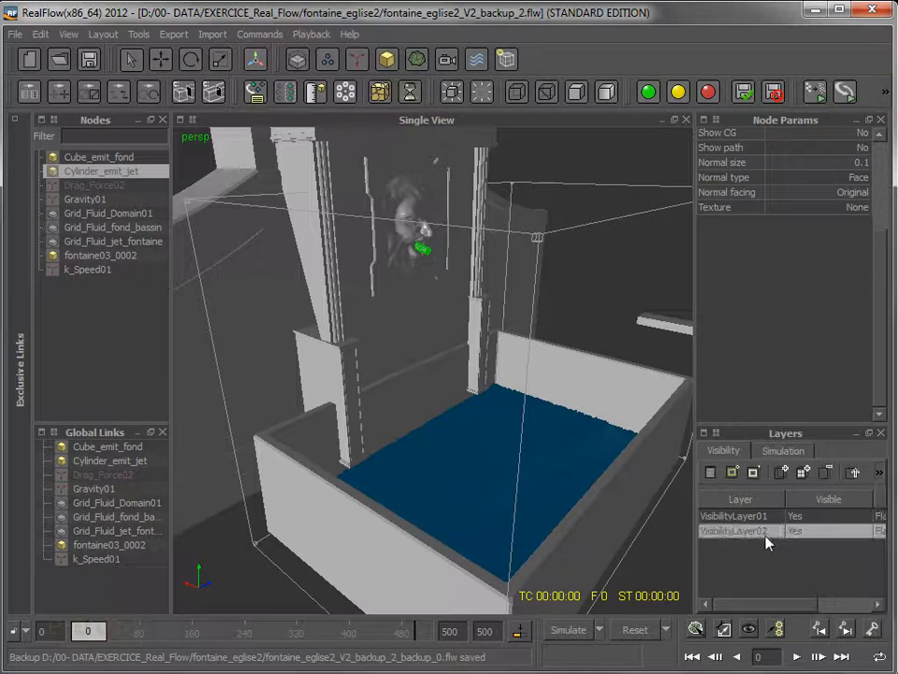
left_click(881, 473)
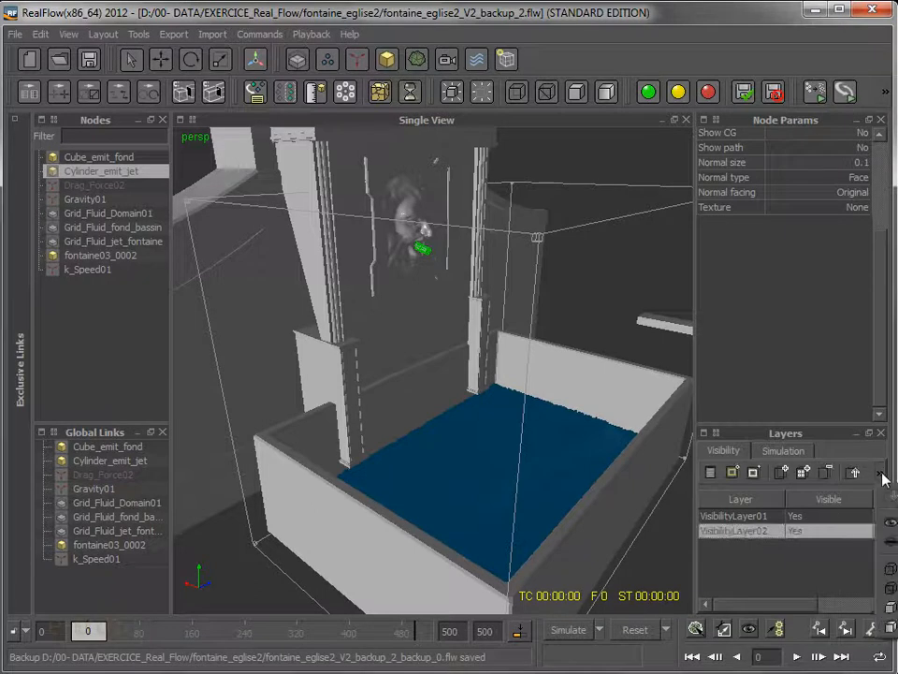
left_click(890, 542)
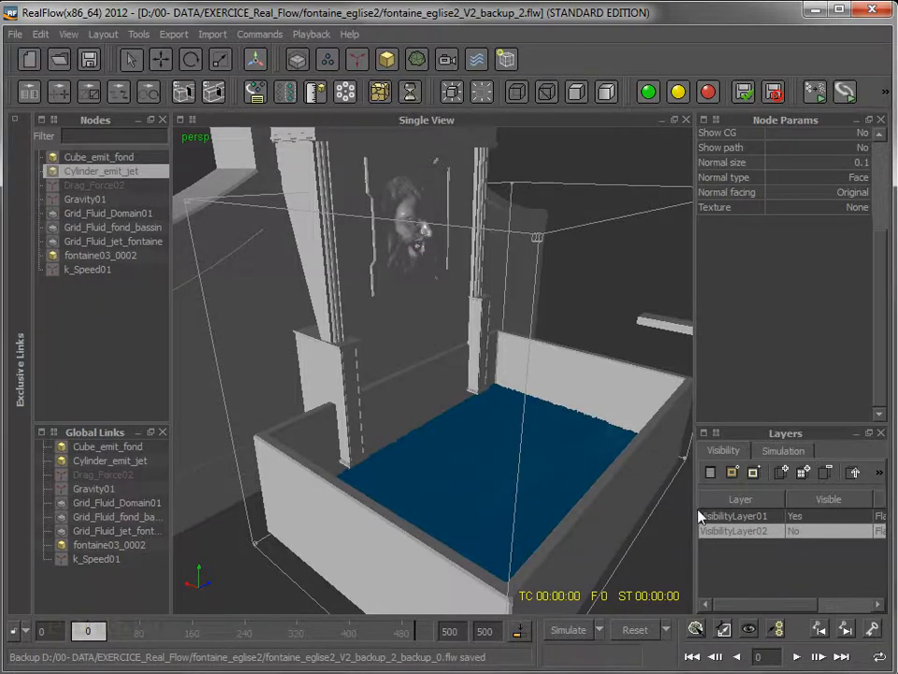
Examine the visibility layers' display modes and tools and the simulation layers, and restore the viewport's width
left_click_drag(694, 506, 432, 502)
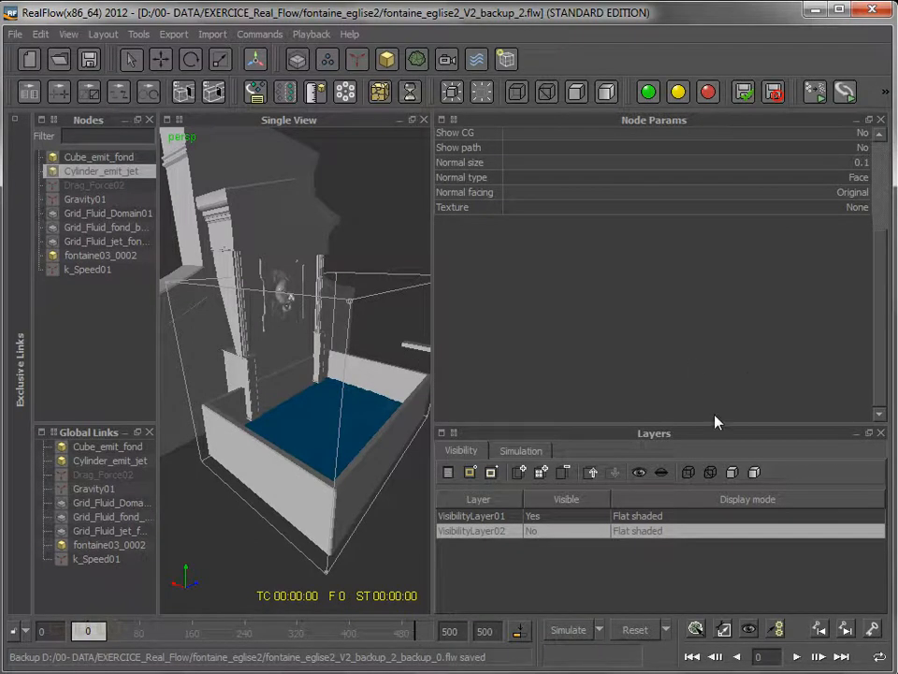
left_click(665, 473)
left_click_drag(431, 436, 715, 468)
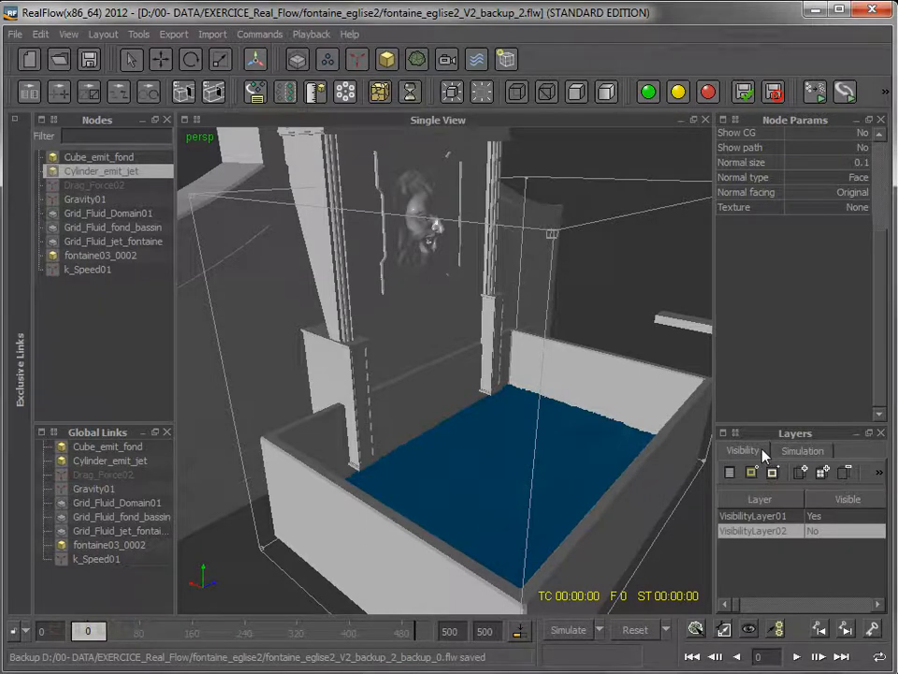
left_click(801, 457)
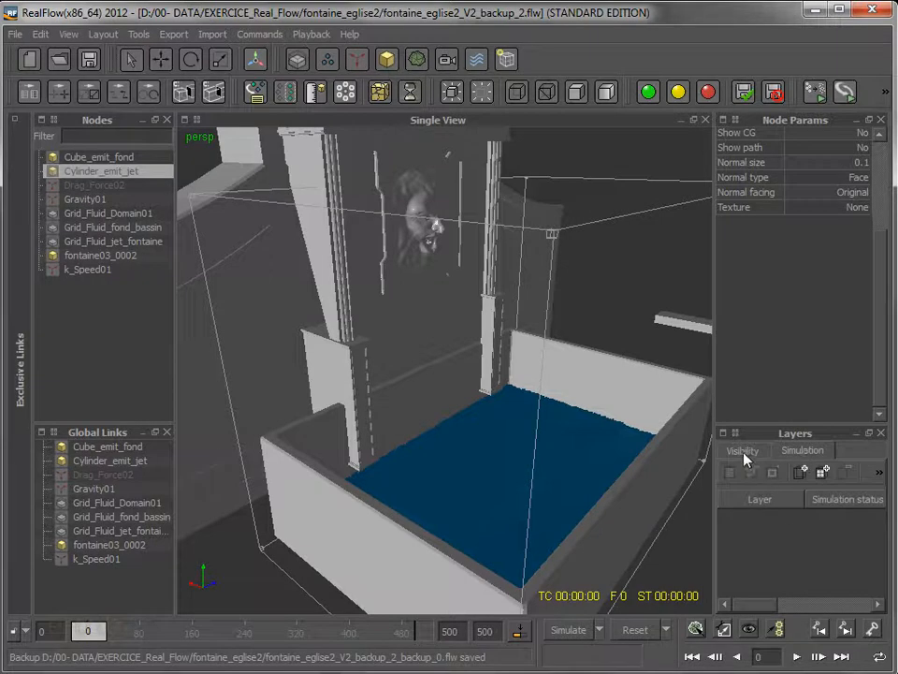
left_click(746, 453)
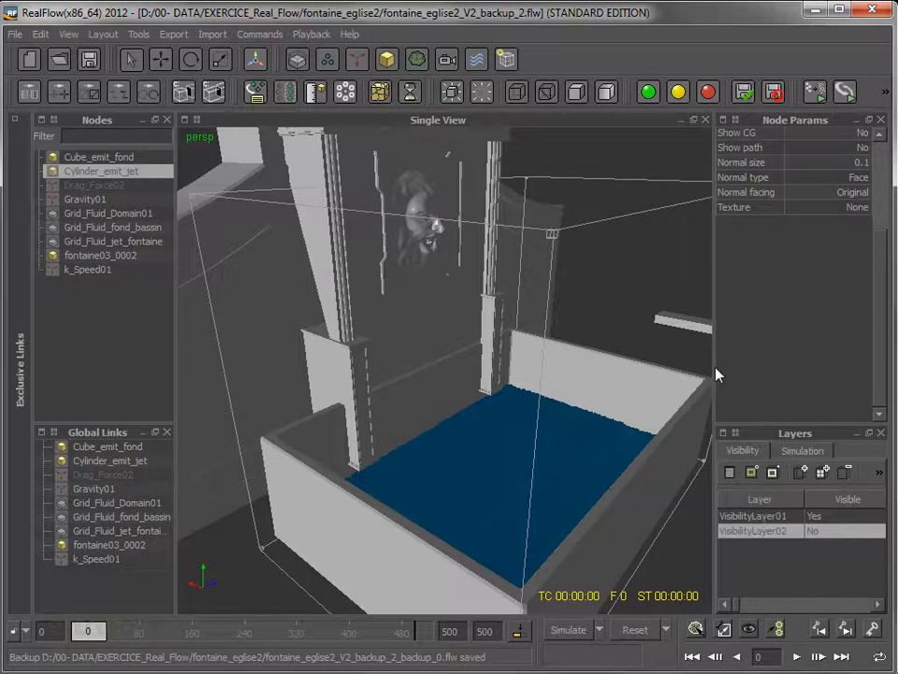
left_click_drag(714, 365, 701, 378)
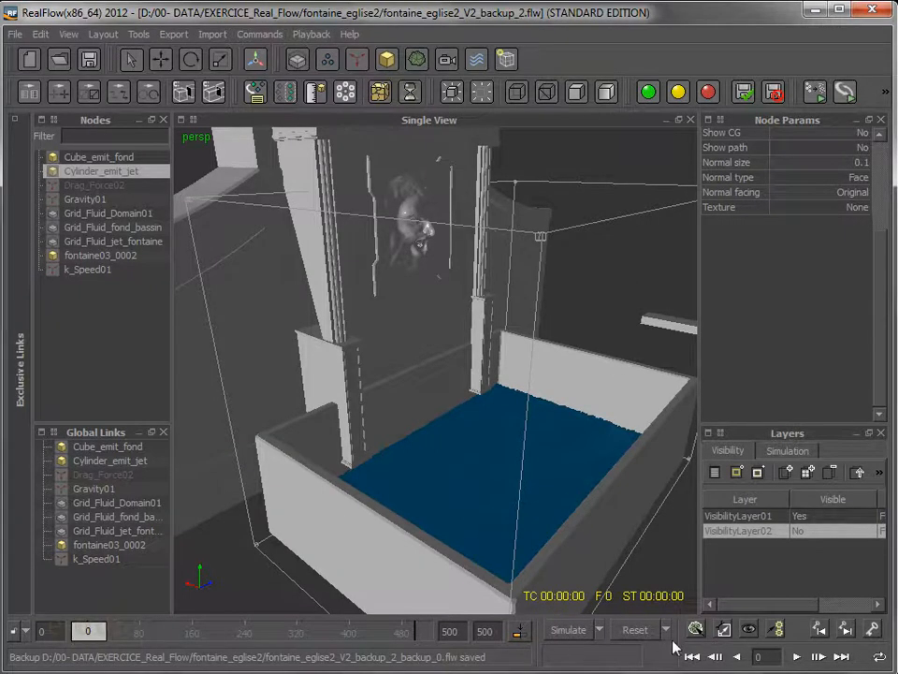
Play back the animation briefly, stop it and return to frame 0
left_click(797, 657)
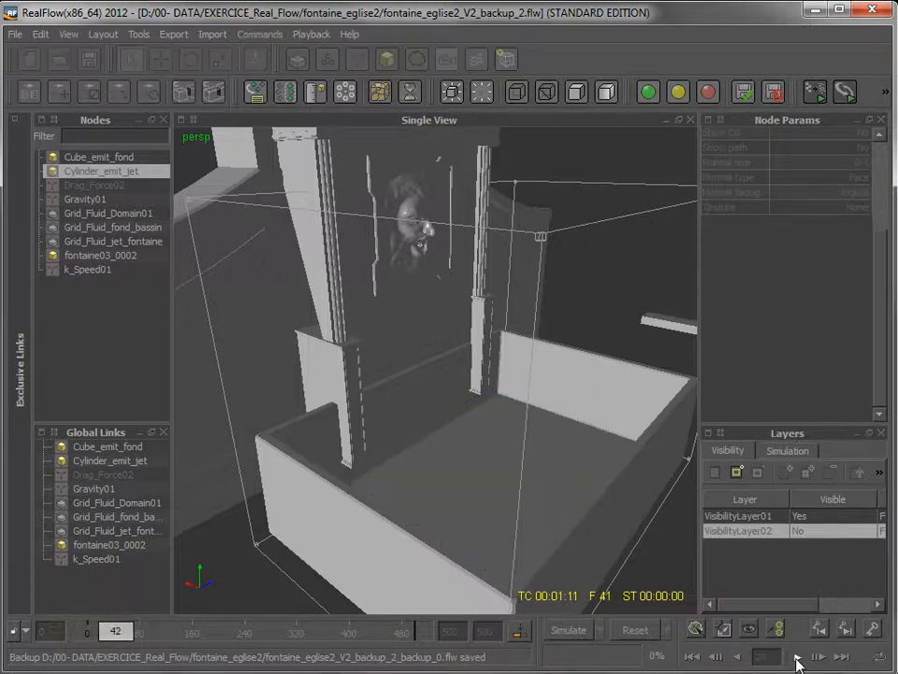
left_click(796, 657)
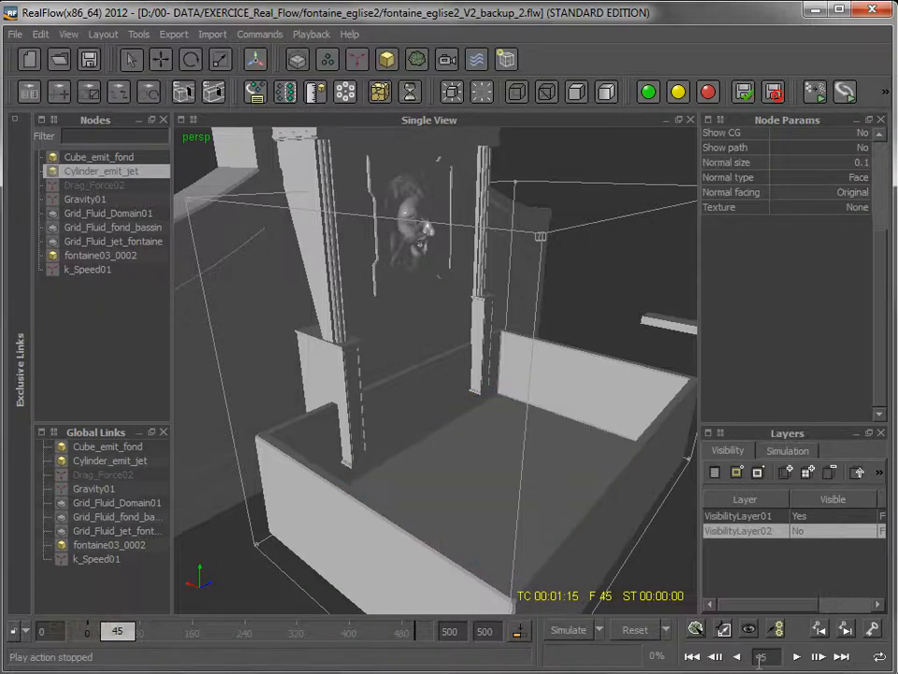
left_click(691, 656)
Run the fluid simulation for a few frames to test the fountain jet and stop it at frame 7
left_click(568, 630)
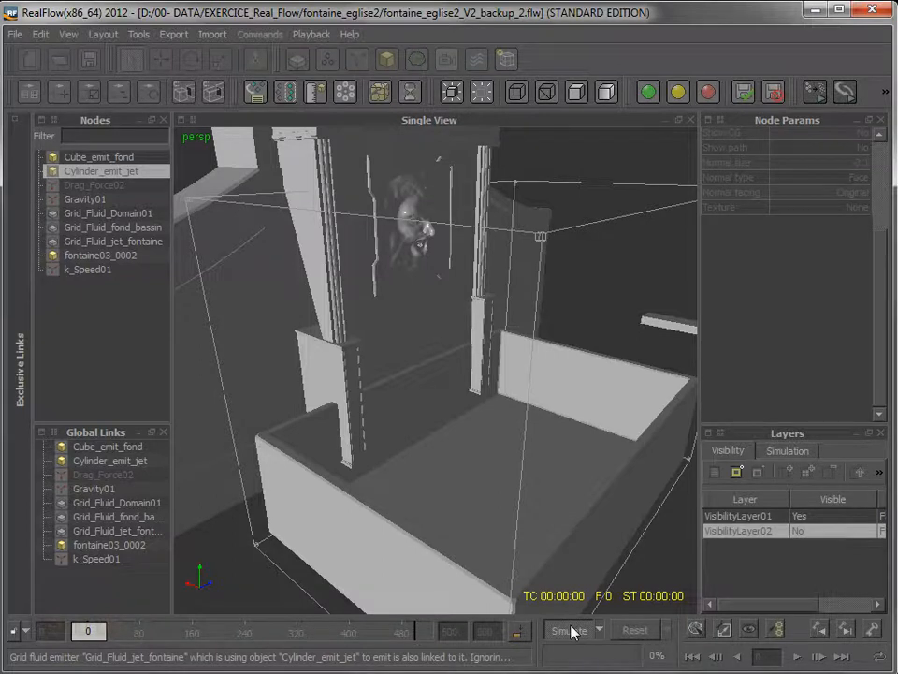
left_click(569, 631)
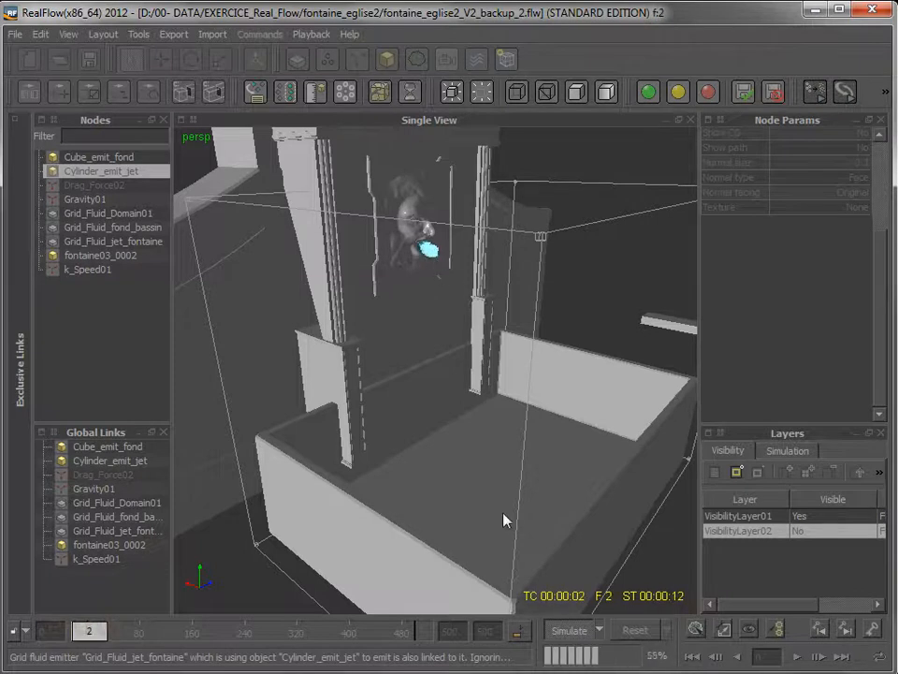
left_click(580, 636)
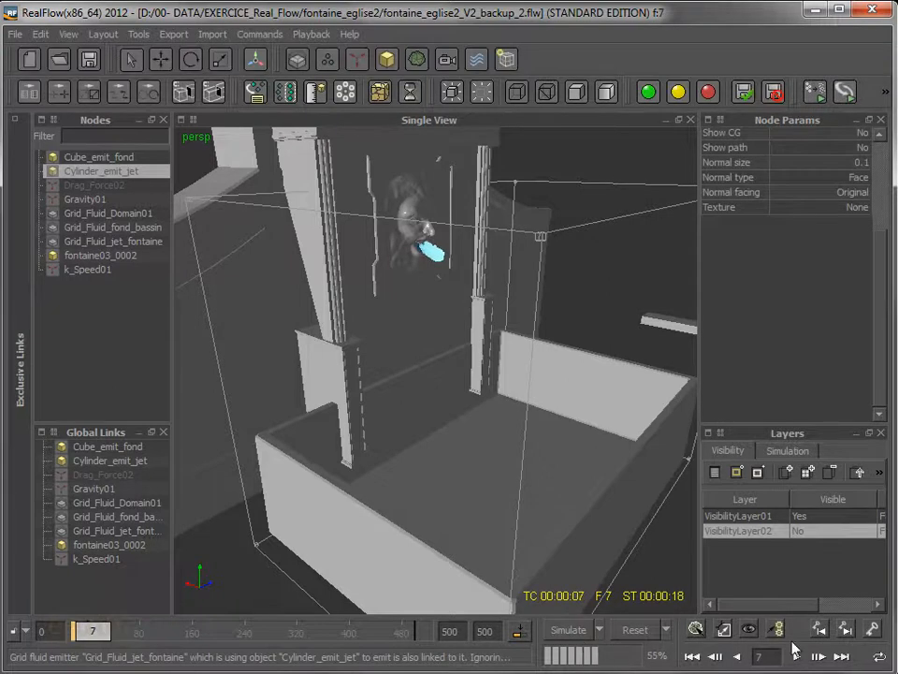
Reset all simulation data to the fluid's initial state
left_click(665, 631)
left_click(663, 652)
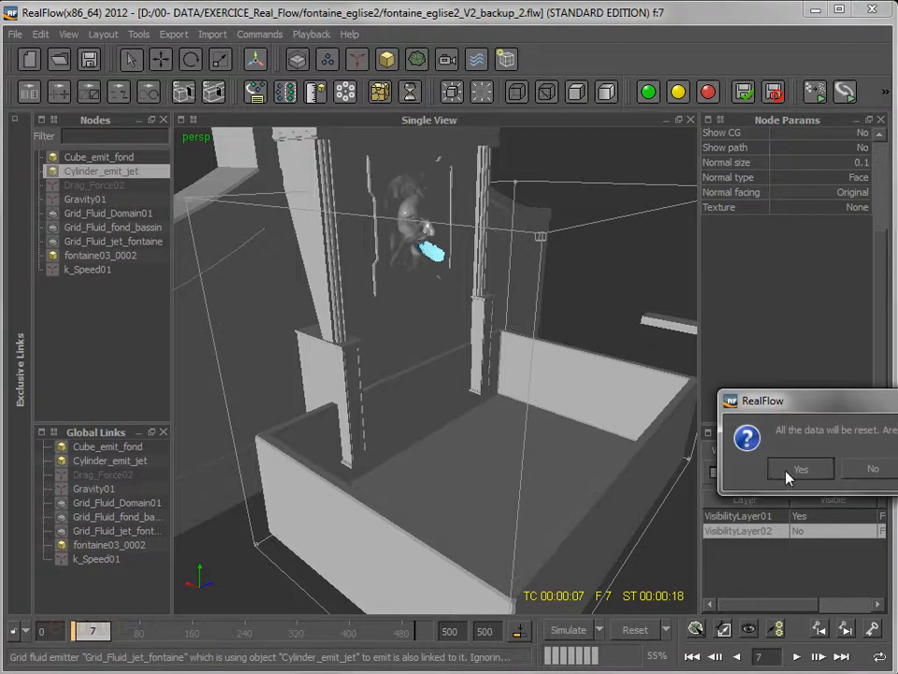
left_click(787, 473)
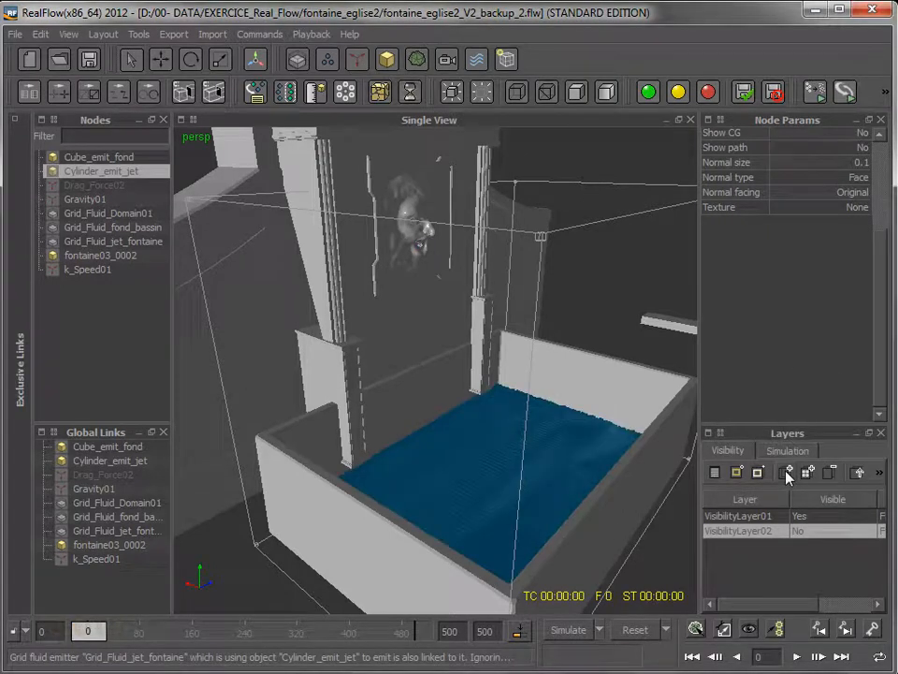
Run the fluid simulation, play back the cached frames and stop the playback at frame 66
left_click(565, 632)
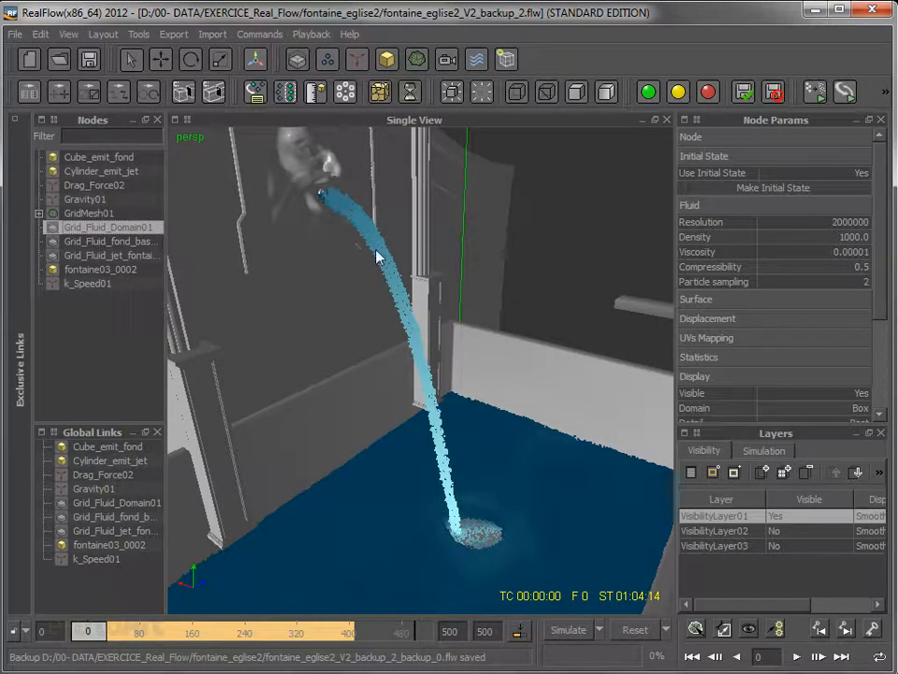
left_click(795, 657)
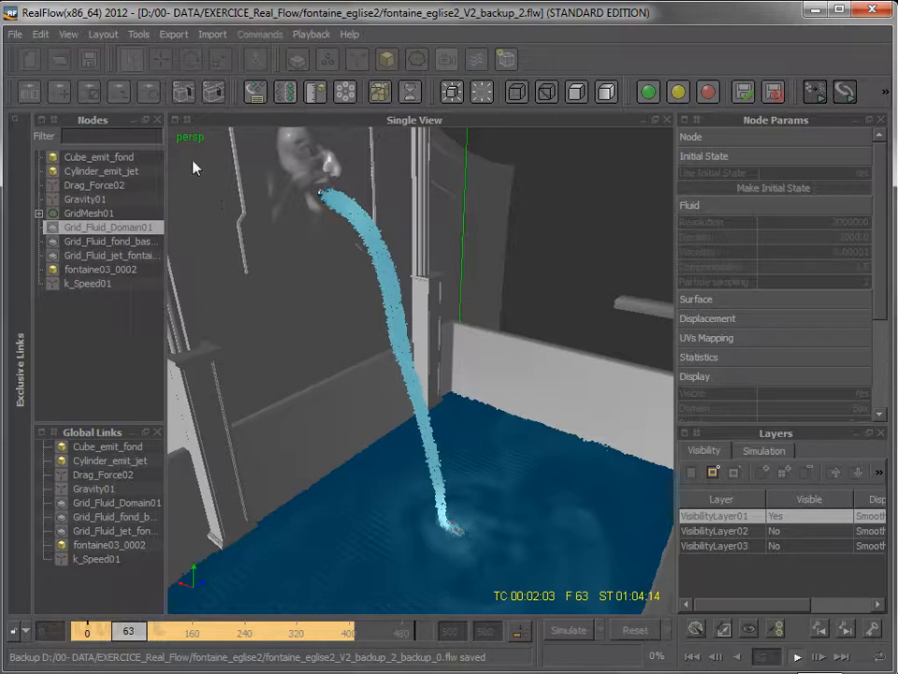
left_click(796, 656)
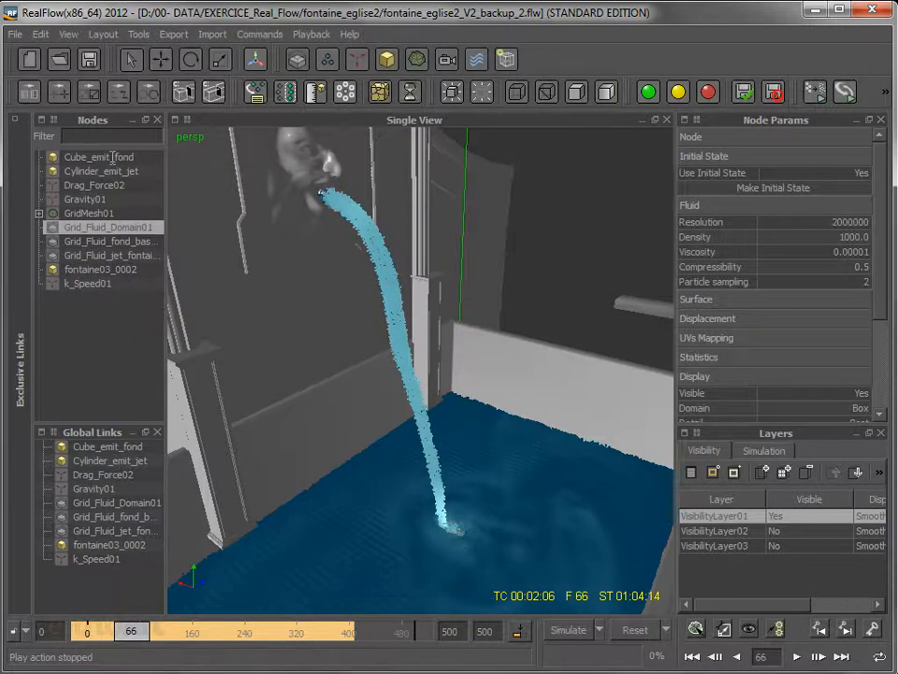
Review in Export Central which fluid domain, grid mesh, log and preview data are set for export
left_click(172, 35)
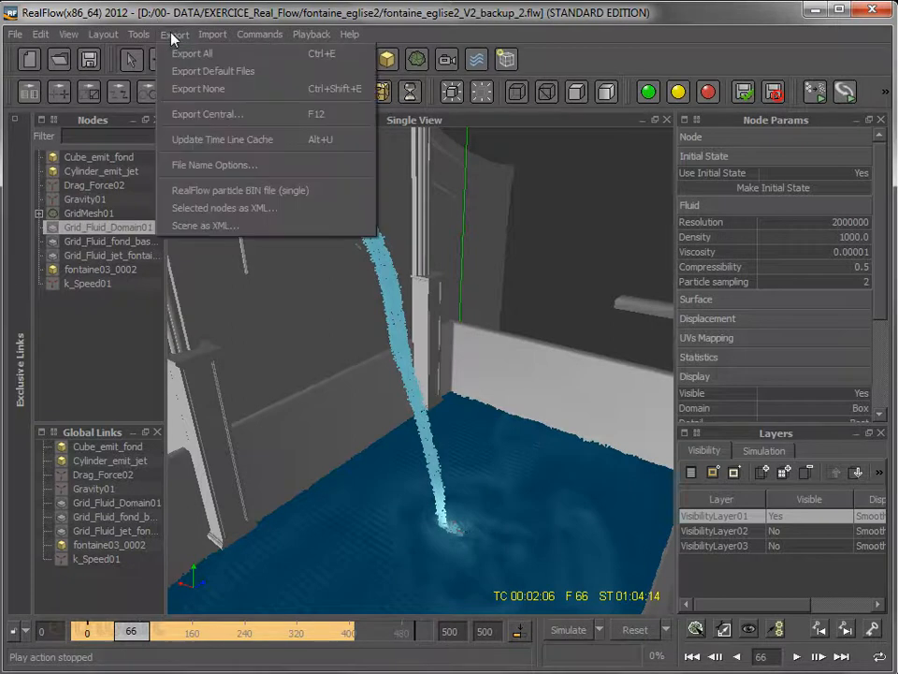
left_click(202, 114)
left_click_drag(216, 108, 256, 70)
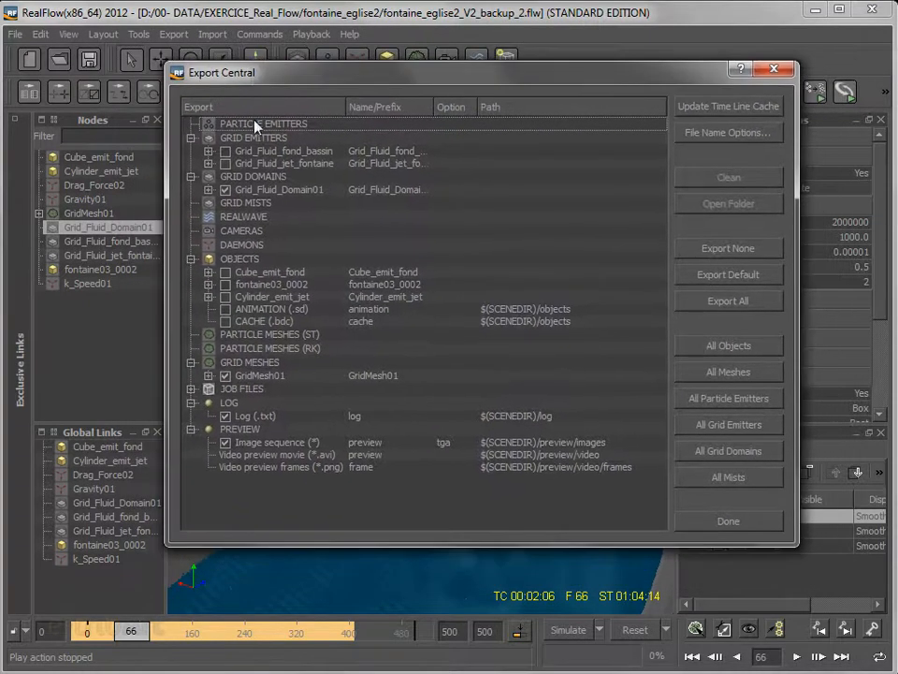
left_click(728, 521)
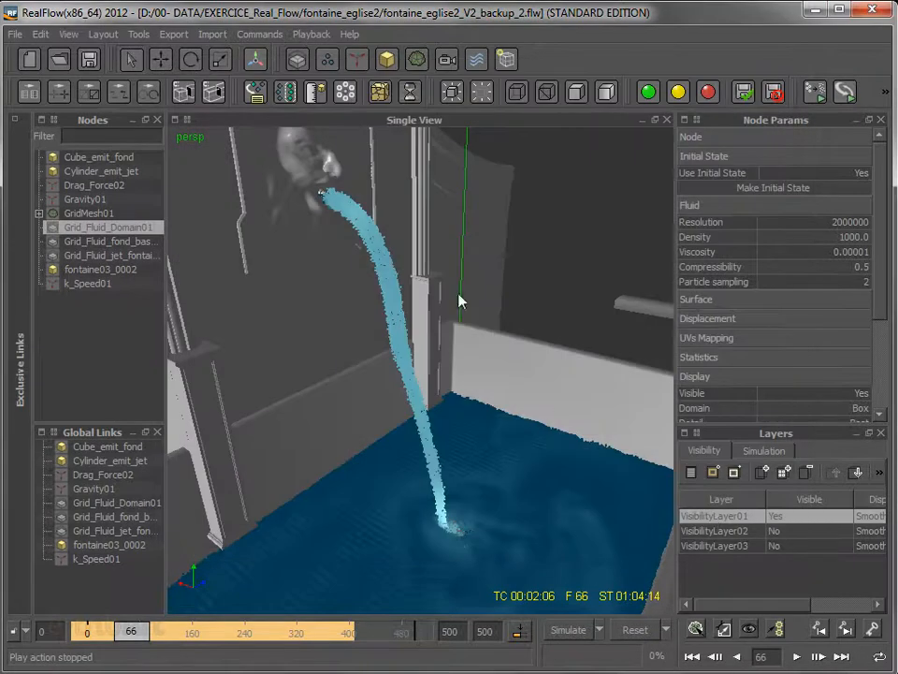
Examine GridMesh01's parameters and its attached Grid_Fluid_Domain01, and the mesh types that can be added
left_click(91, 213)
left_click(39, 213)
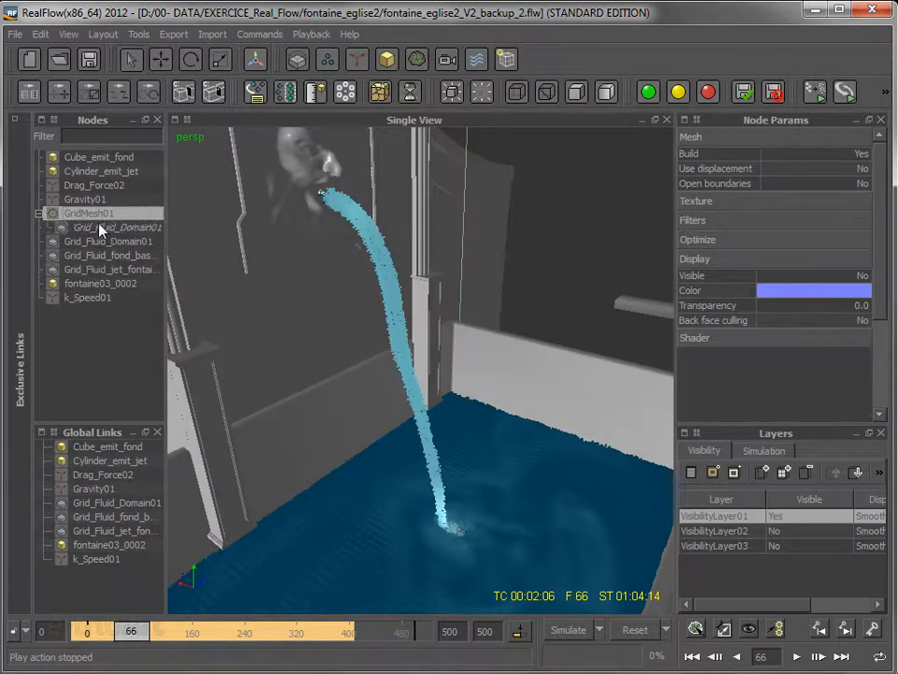
left_click(417, 60)
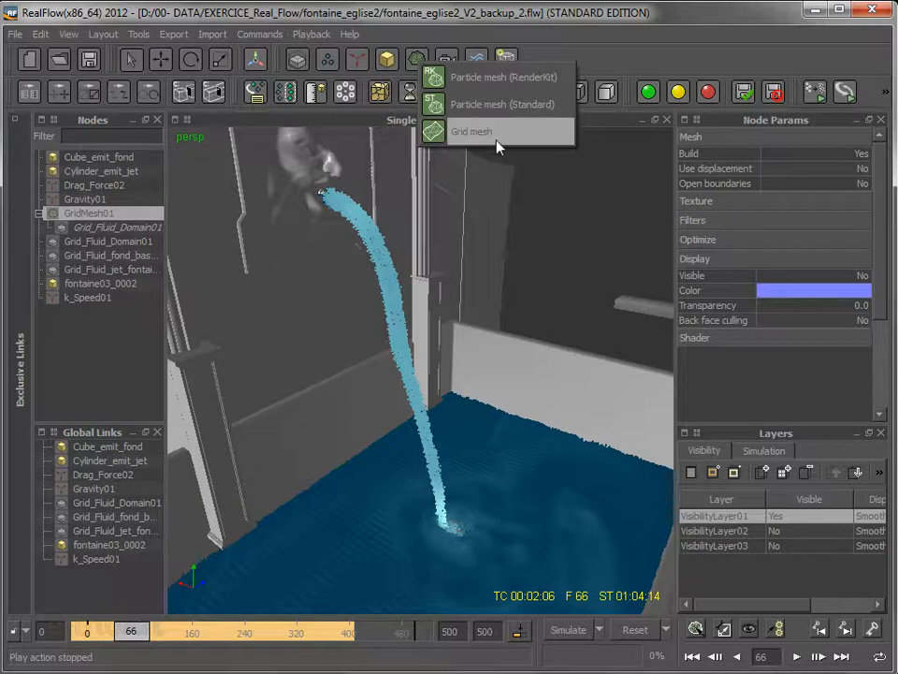
left_click(110, 232)
left_click(110, 230)
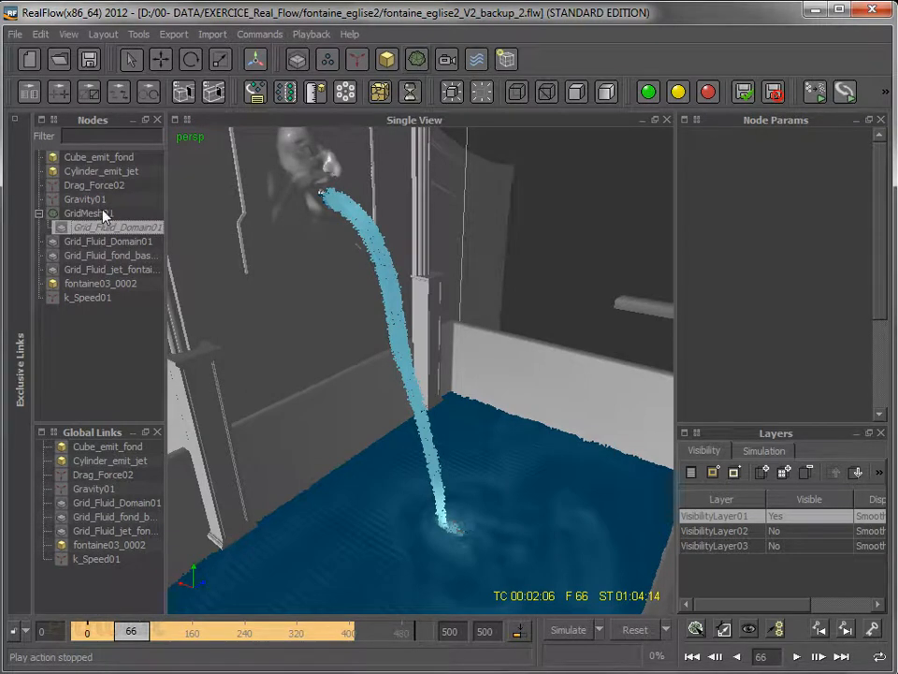
left_click(104, 215)
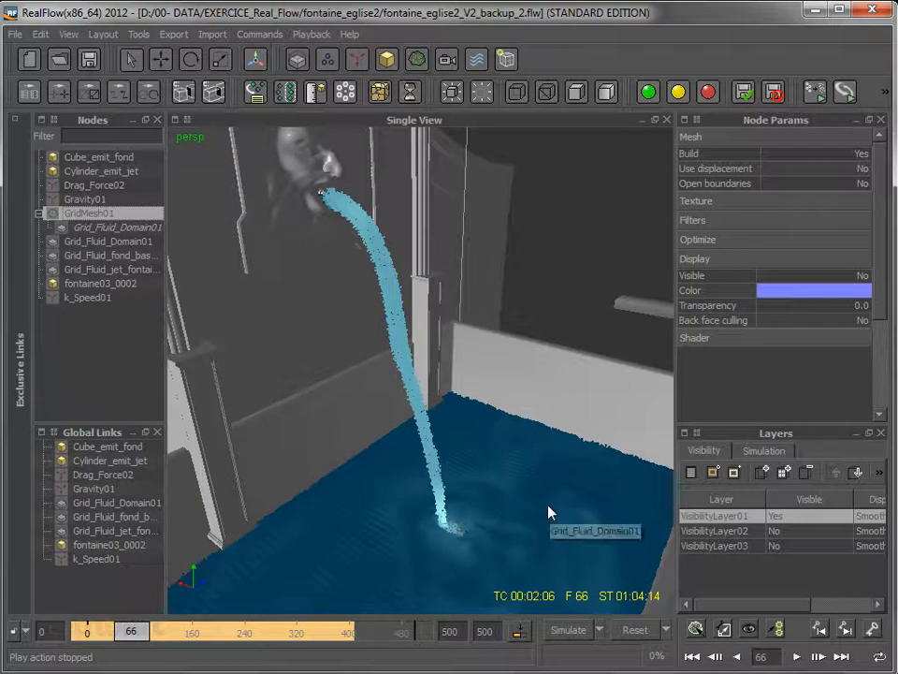
Return to frame 0, make VisibilityLayer02 and VisibilityLayer03 visible, and advance the playback to frame 2
left_click(90, 633)
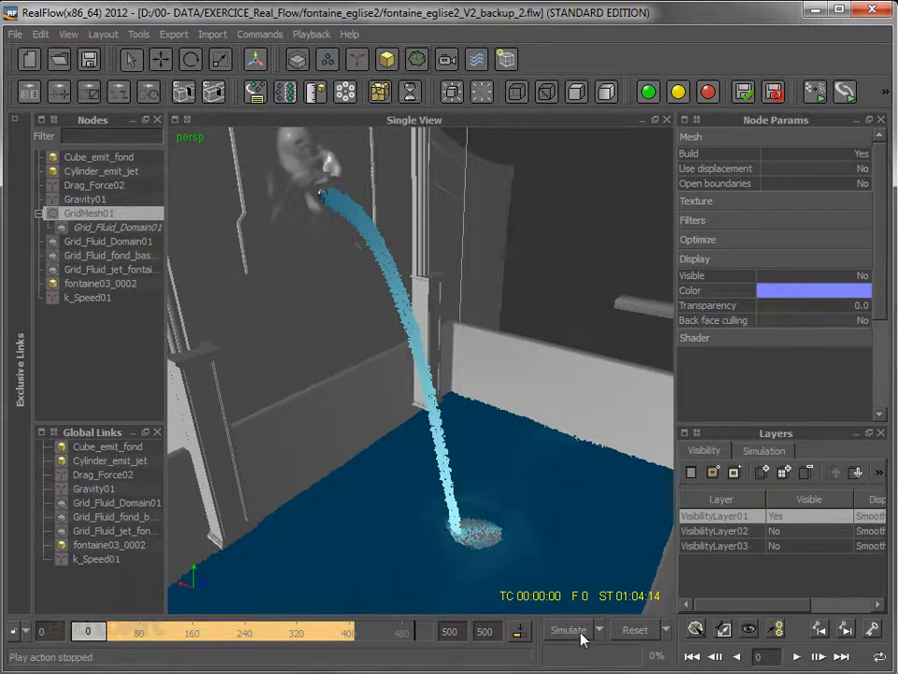
left_click(880, 472)
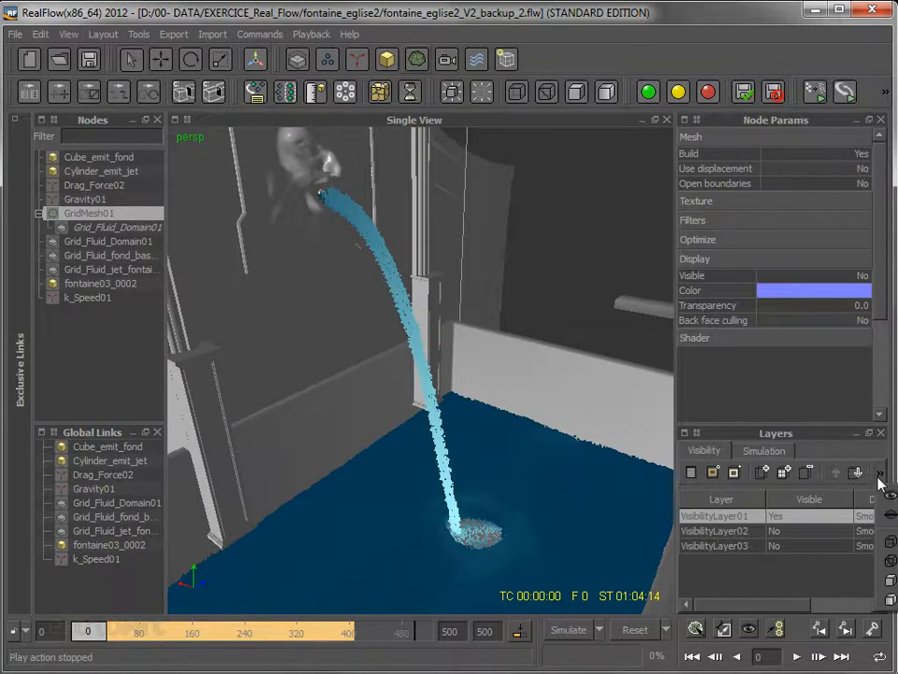
left_click(715, 531)
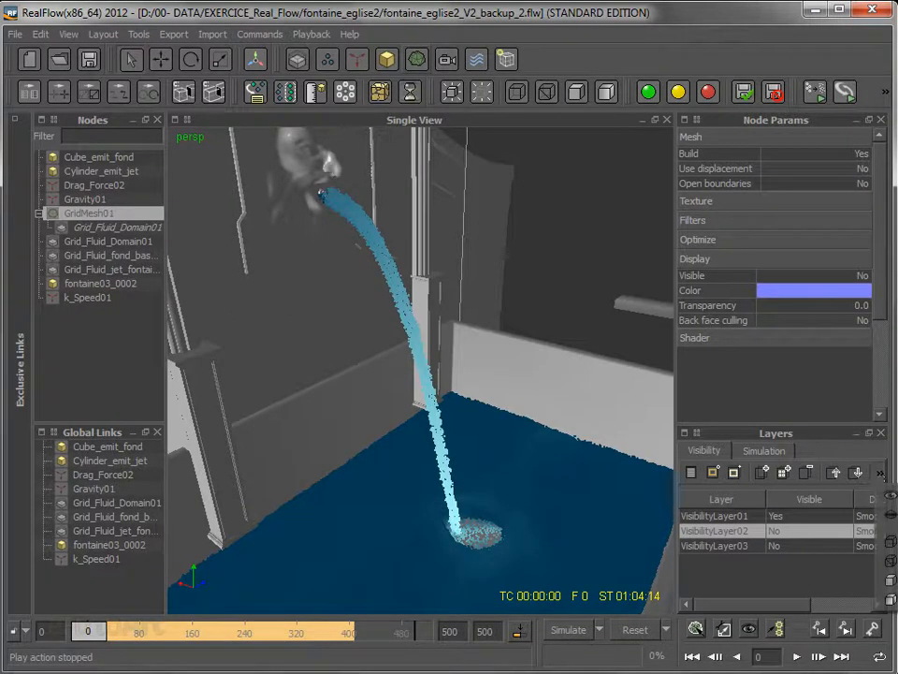
left_click(890, 496)
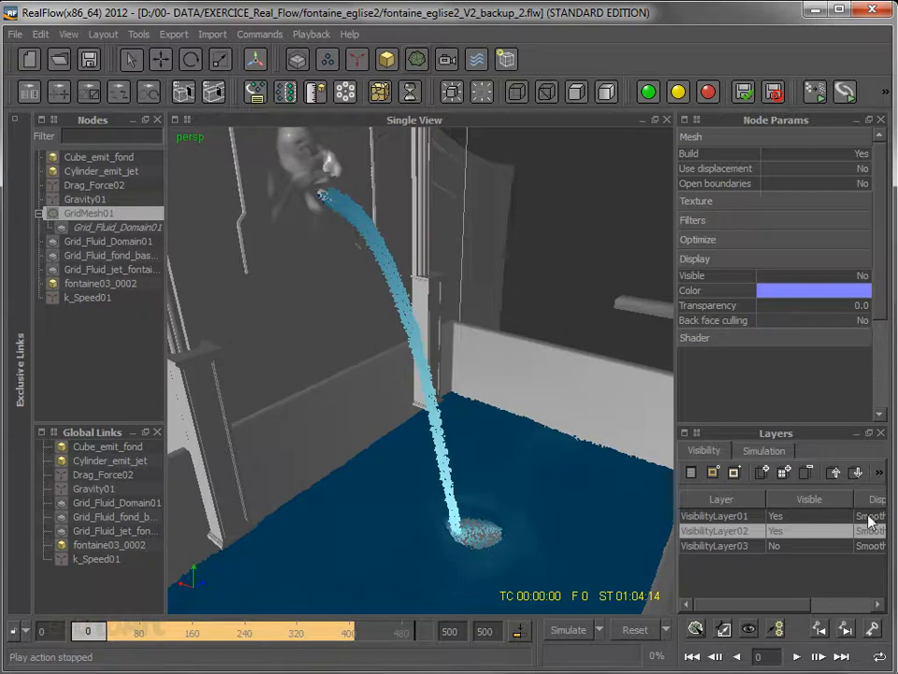
left_click(714, 547)
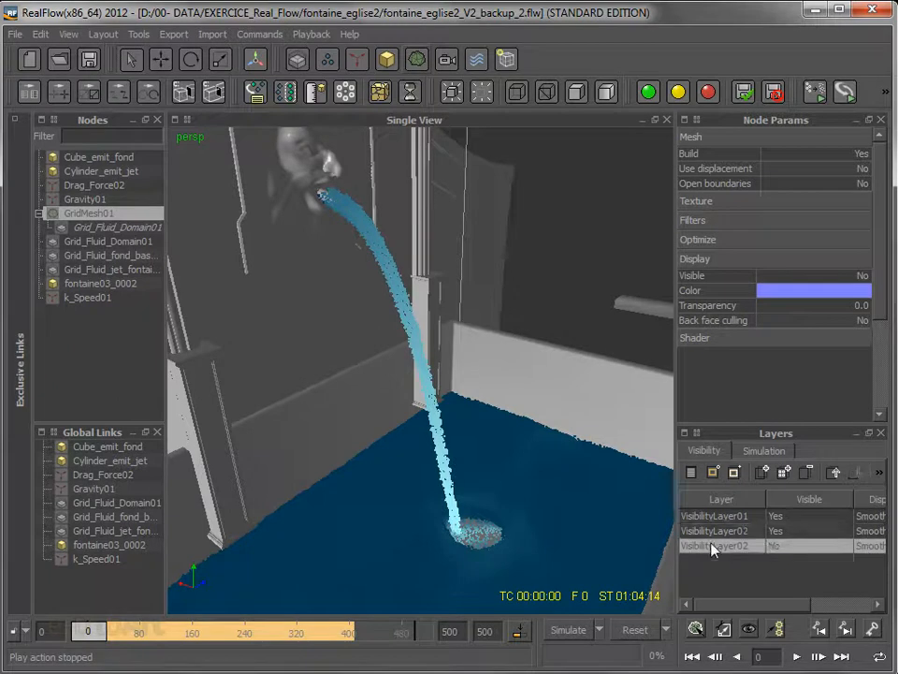
left_click(880, 472)
left_click(891, 495)
left_click(796, 656)
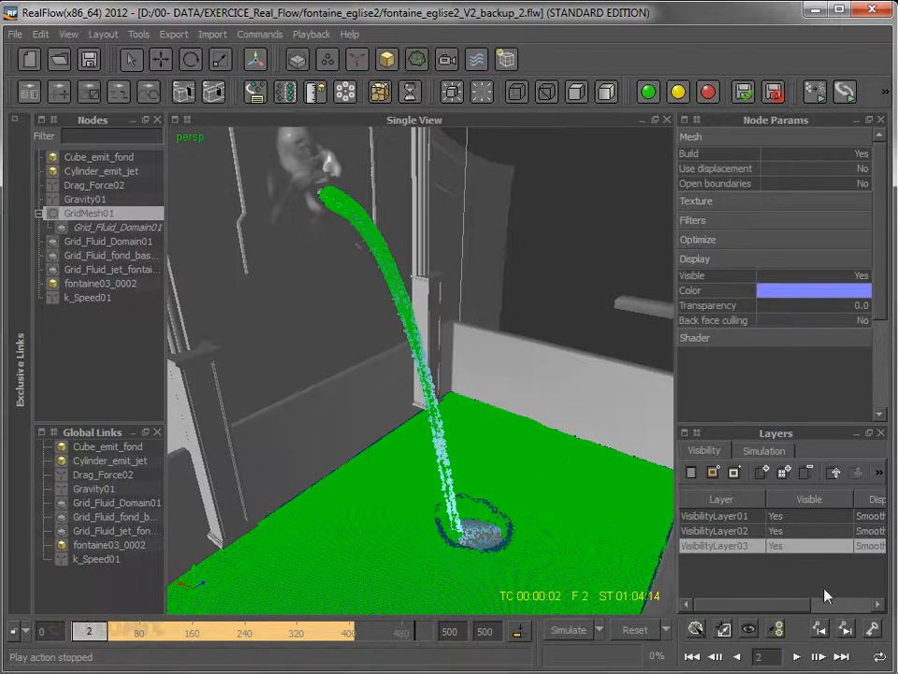
Hide VisibilityLayer01 so the particles no longer overlap the fluid mesh
left_click(724, 516)
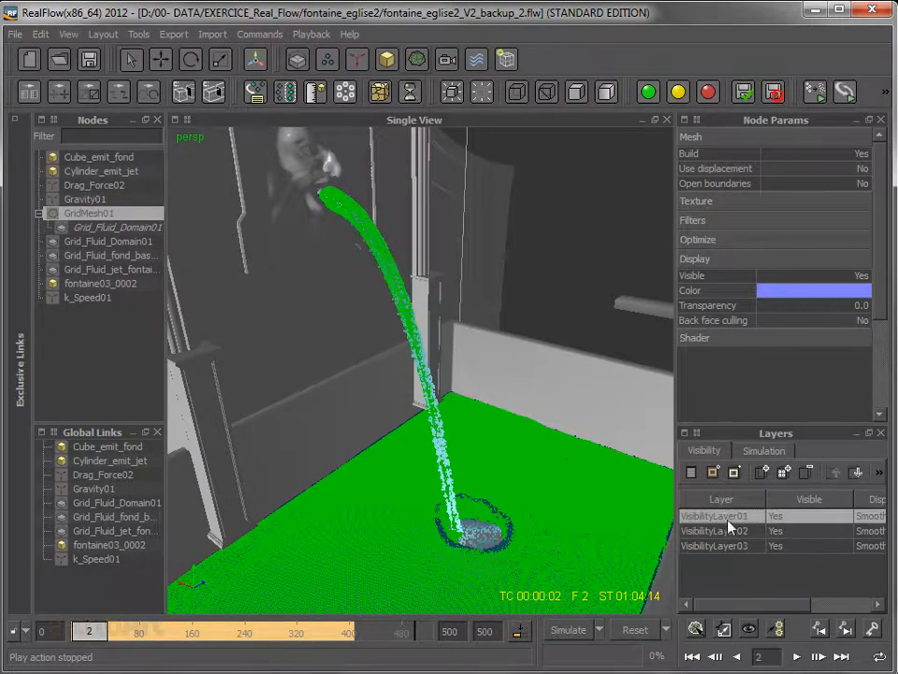
left_click(881, 472)
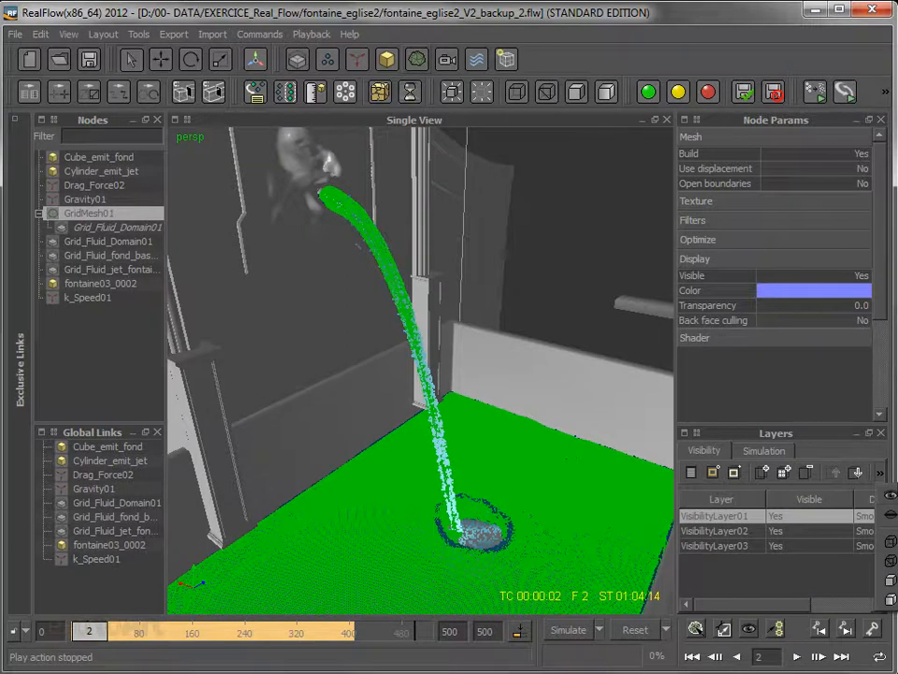
left_click(891, 515)
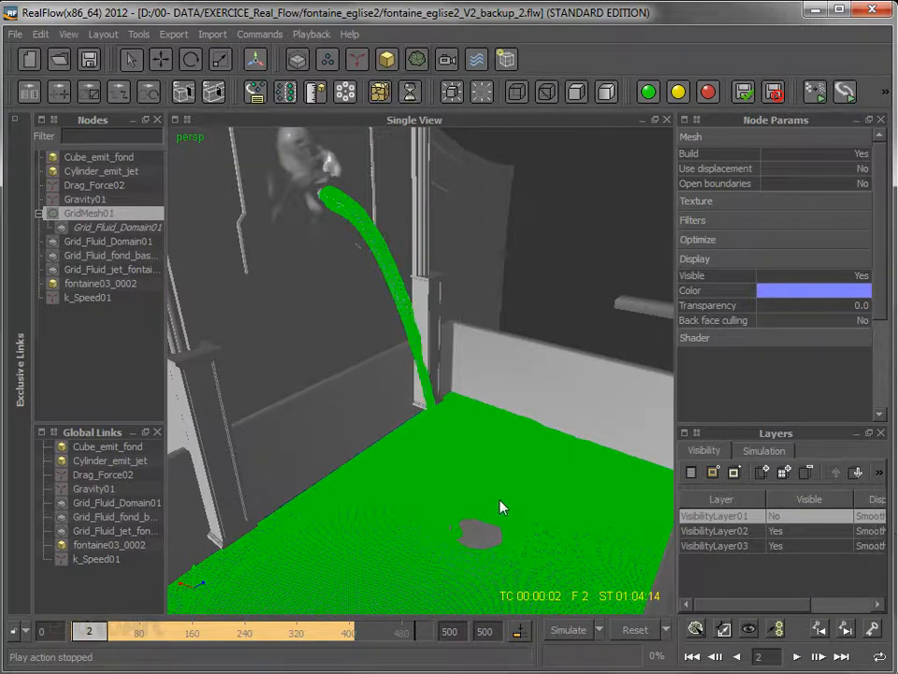
Select the fontaine03_0002 object instead of the mesh and inspect the jet and its impact in the basin
left_click_drag(453, 478, 531, 413, "alt")
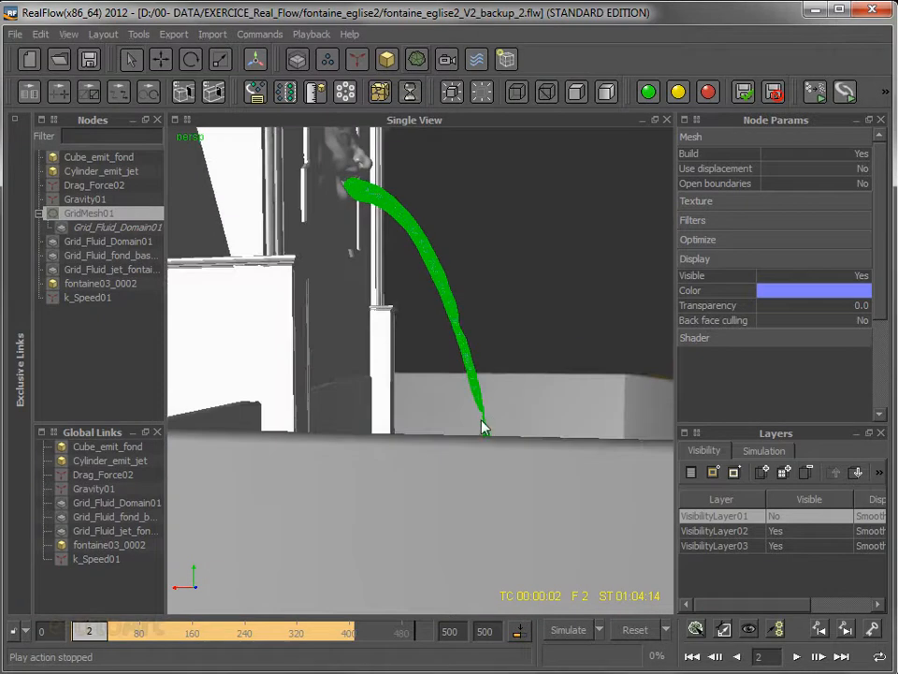
left_click(485, 431)
left_click_drag(495, 454, 480, 391, "alt")
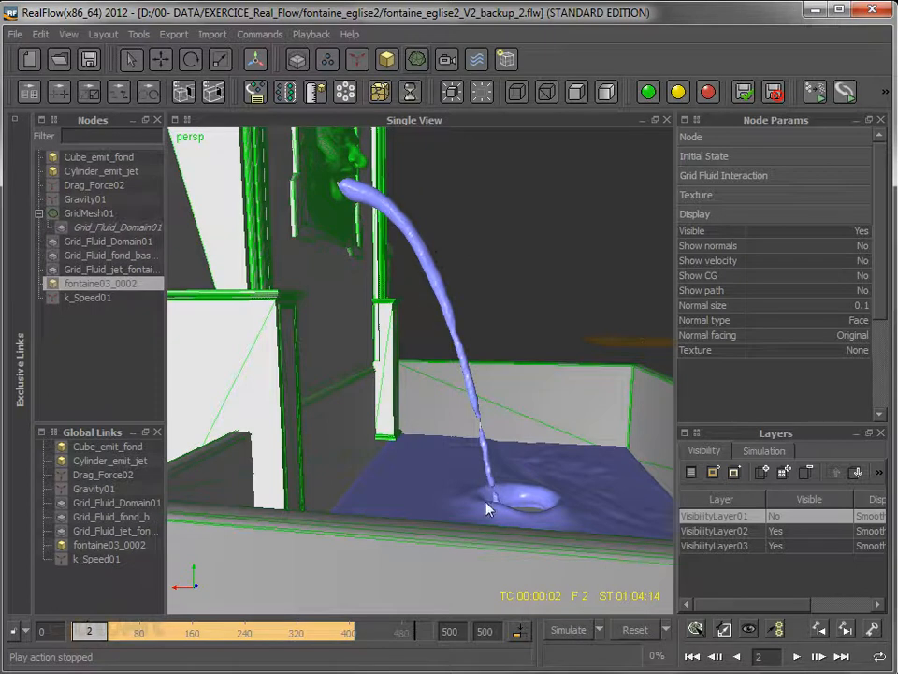
left_click_drag(495, 457, 438, 497, "alt")
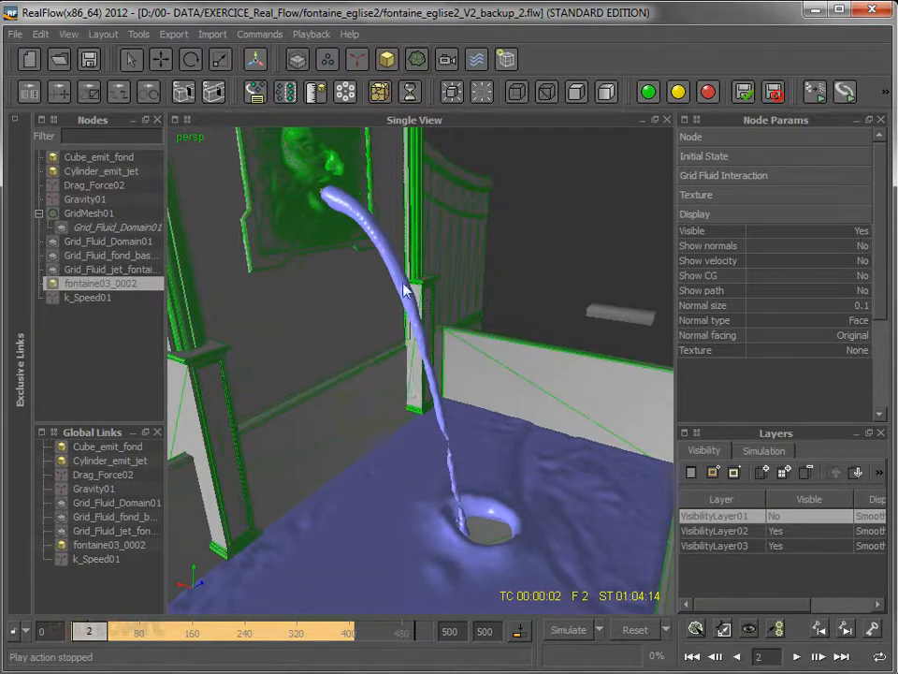
Set Drag_Force02's Visible parameter to Yes to display its bounding box around the jet
left_click(81, 187)
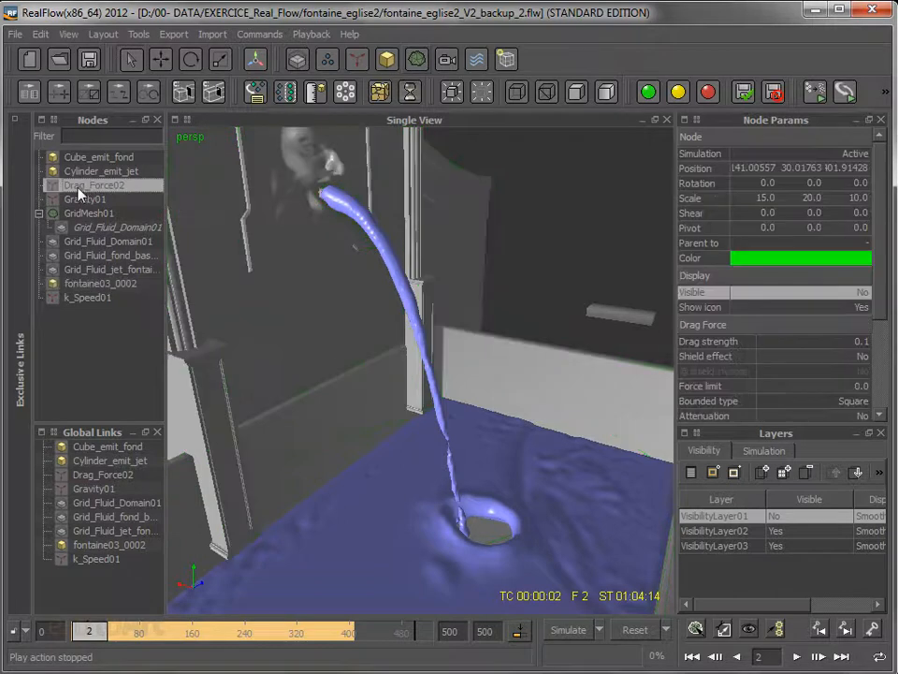
left_click_drag(377, 405, 434, 382, "alt")
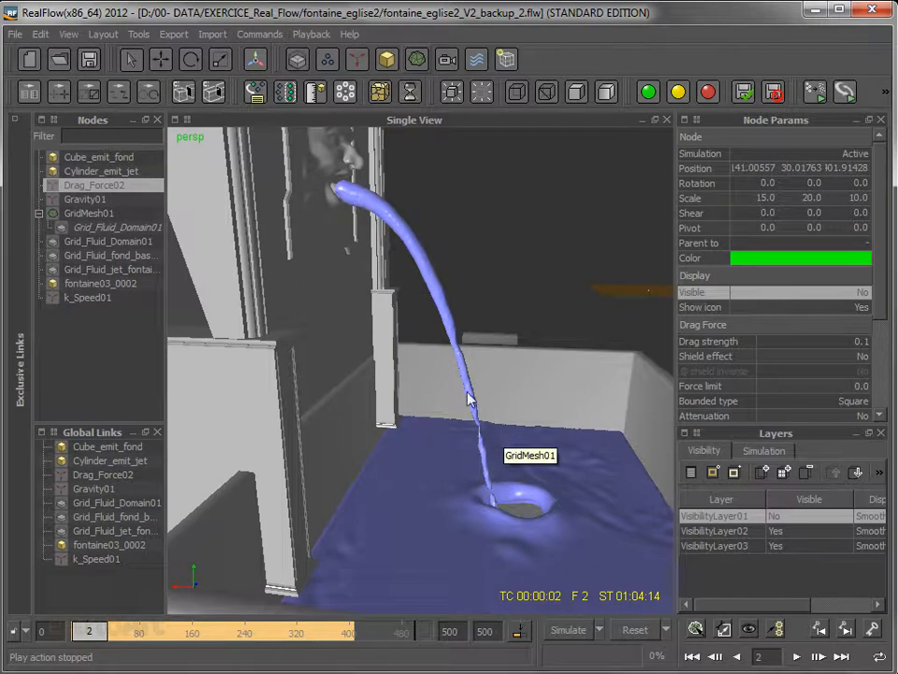
left_click_drag(473, 397, 498, 383, "alt")
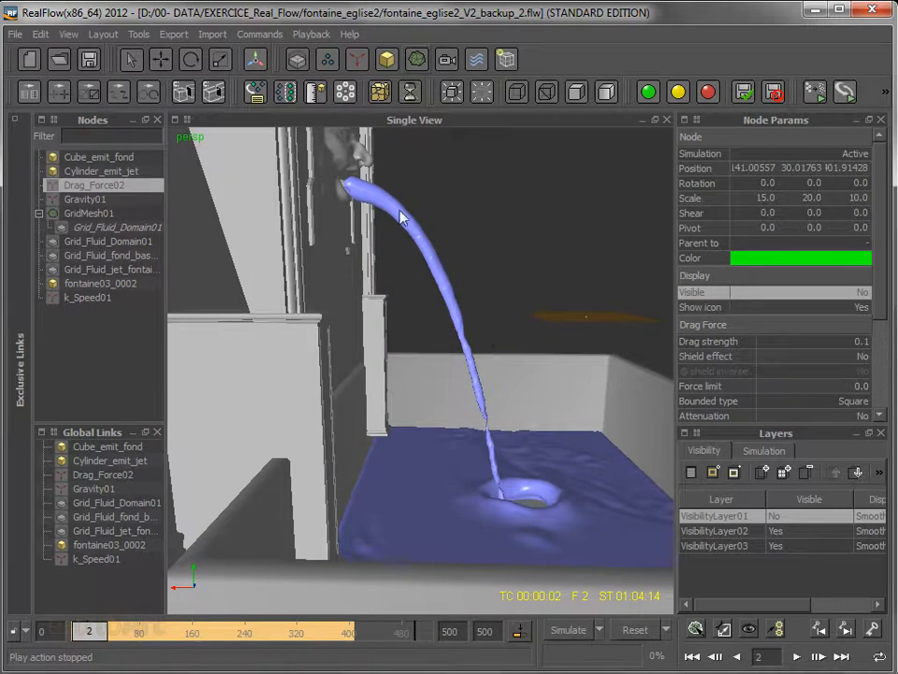
left_click_drag(504, 421, 465, 435, "alt")
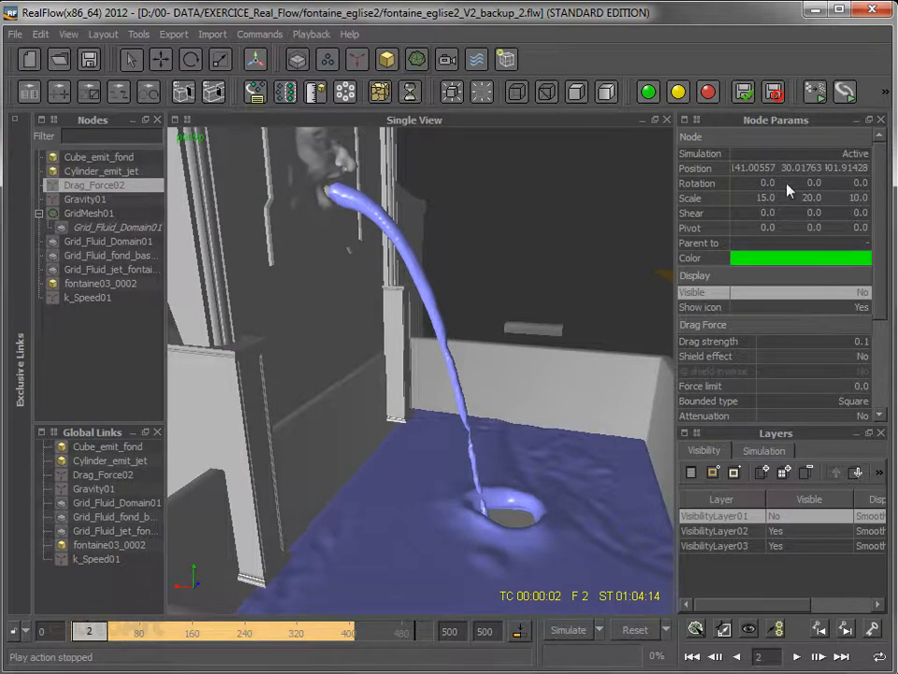
double_click(866, 292)
left_click_drag(563, 325, 519, 336, "alt")
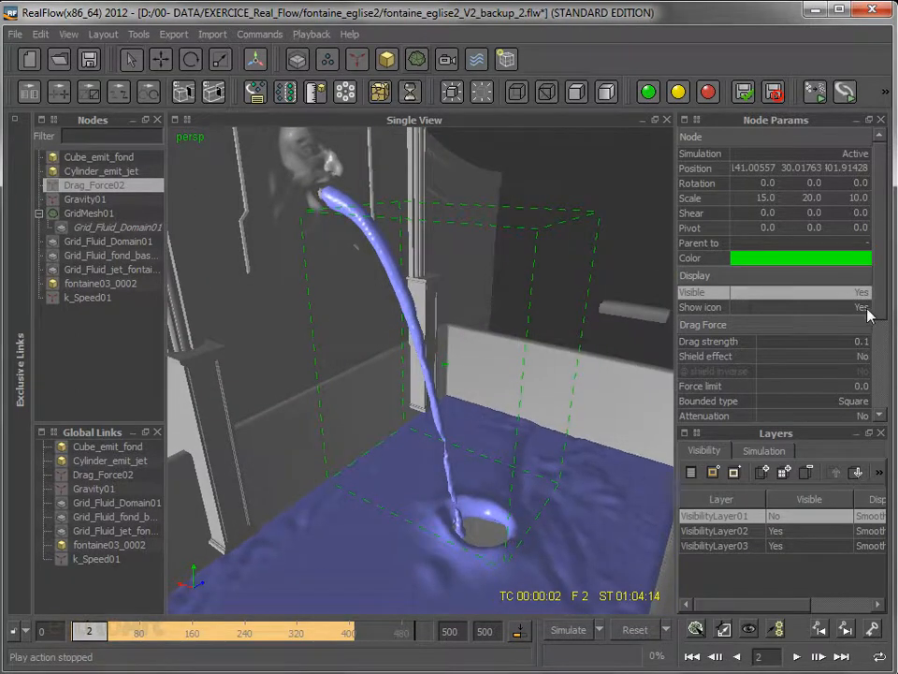
Review Drag_Force02's bounded type options, keep Square, and inspect how its box surrounds the jet
left_click_drag(883, 311, 883, 324)
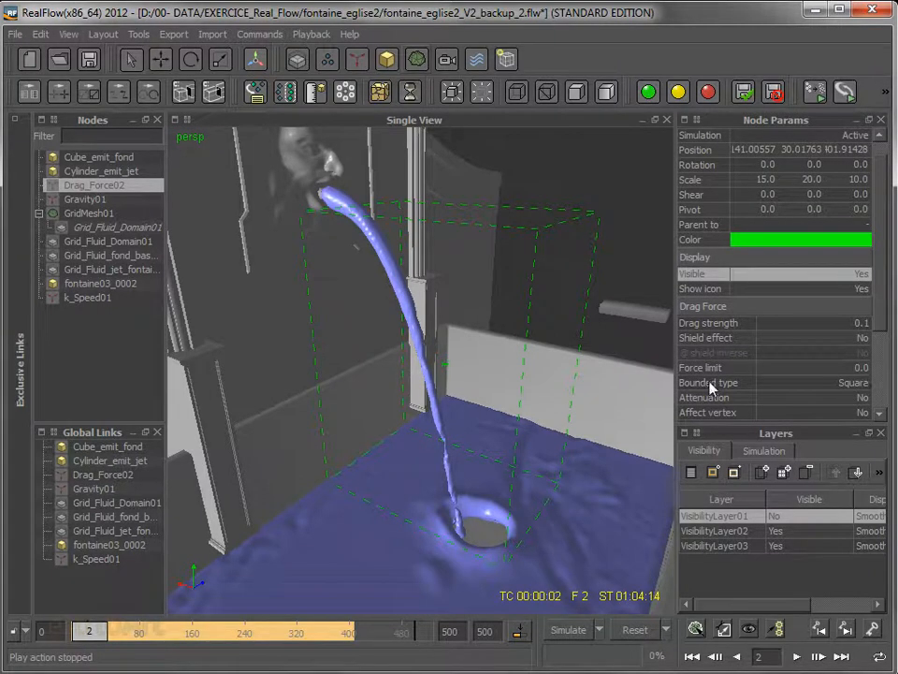
left_click(852, 381)
left_click(860, 383)
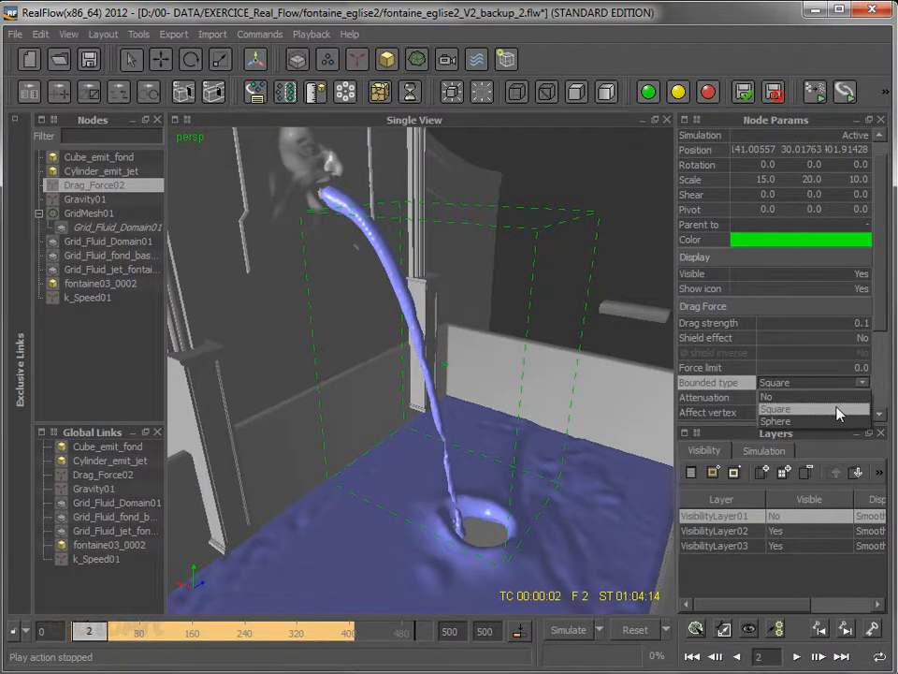
left_click(837, 408)
left_click_drag(510, 334, 495, 297, "alt")
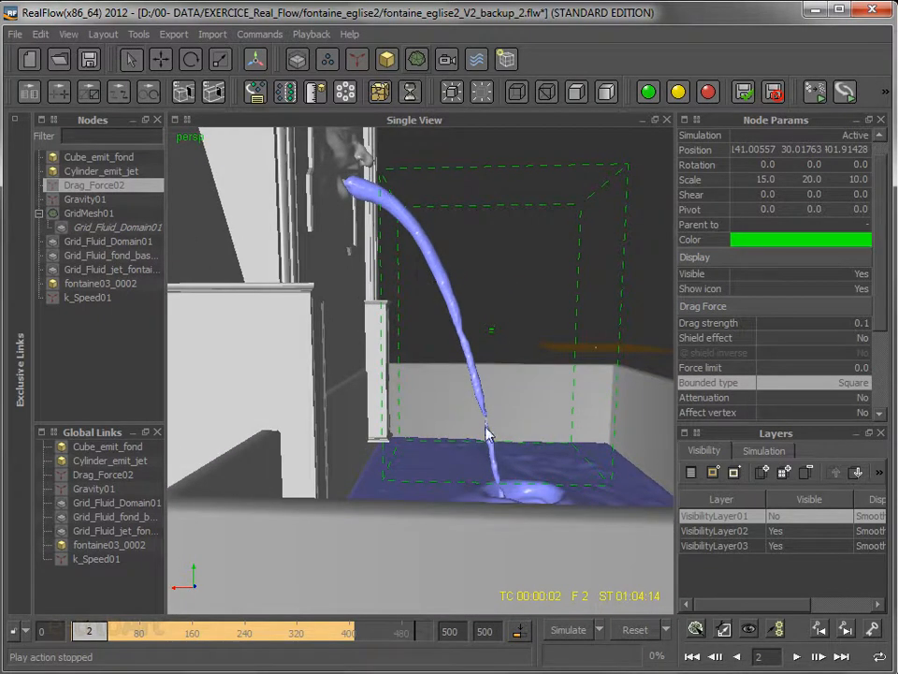
left_click_drag(503, 390, 467, 401, "alt")
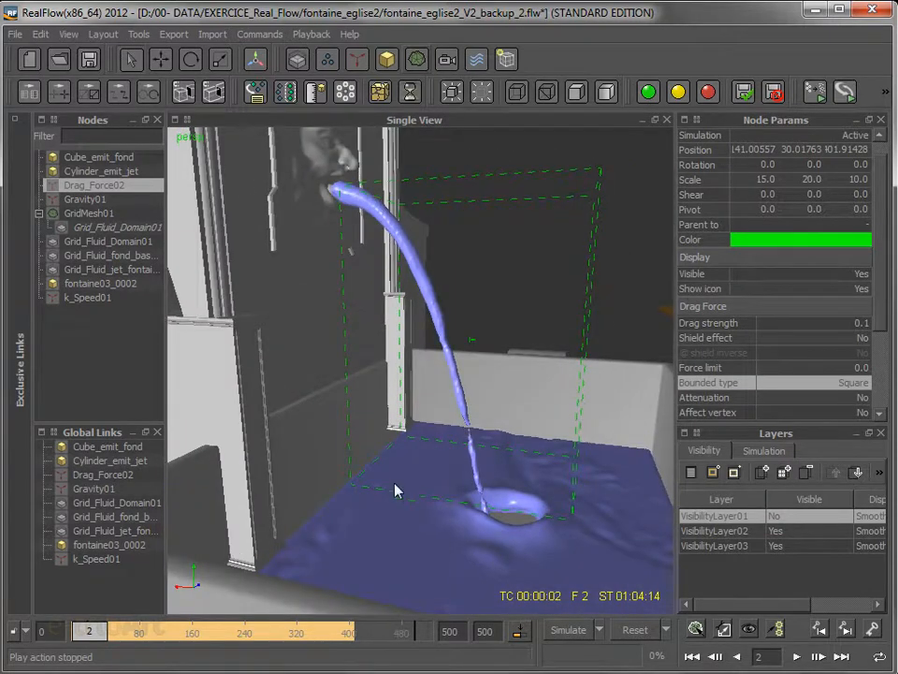
Inspect the meshed jet inside the drag force box at frames 99, 159 and 201 from several angles
left_click(150, 631)
left_click_drag(382, 447, 441, 439, "alt")
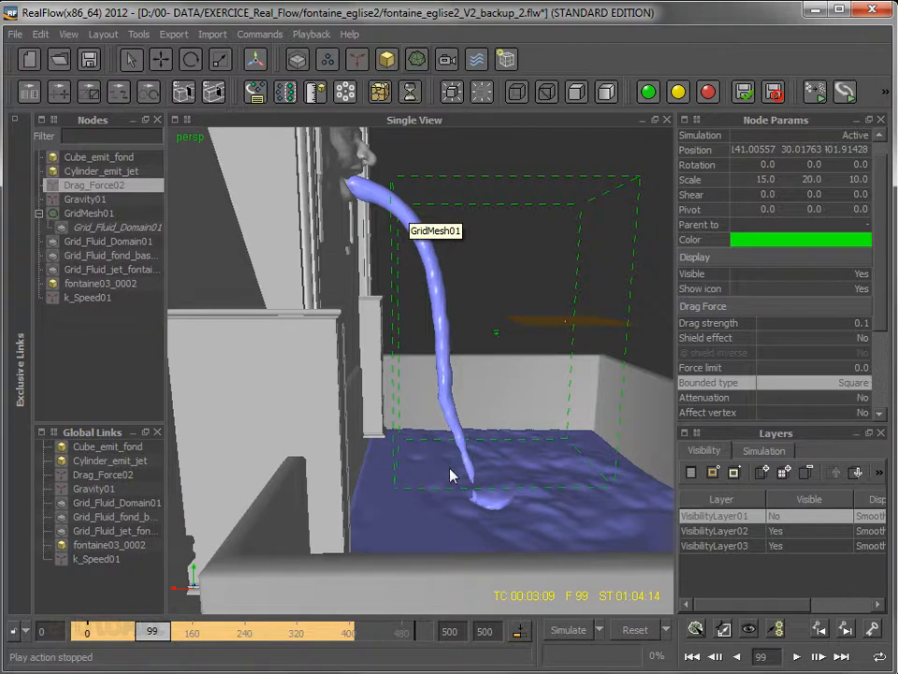
left_click(194, 632)
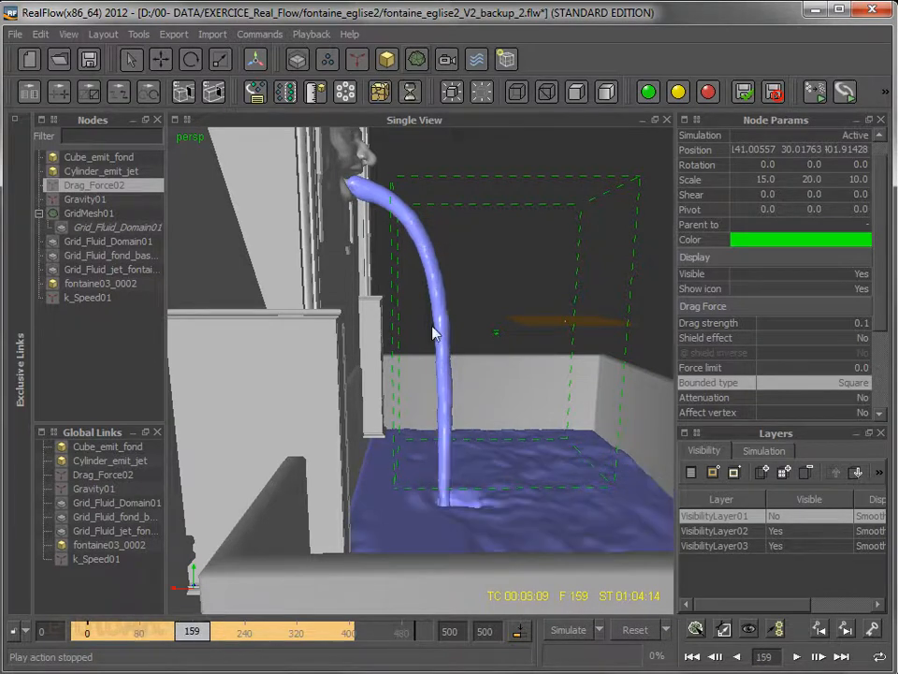
left_click_drag(422, 490, 245, 598, "alt")
left_click_drag(193, 632, 221, 636)
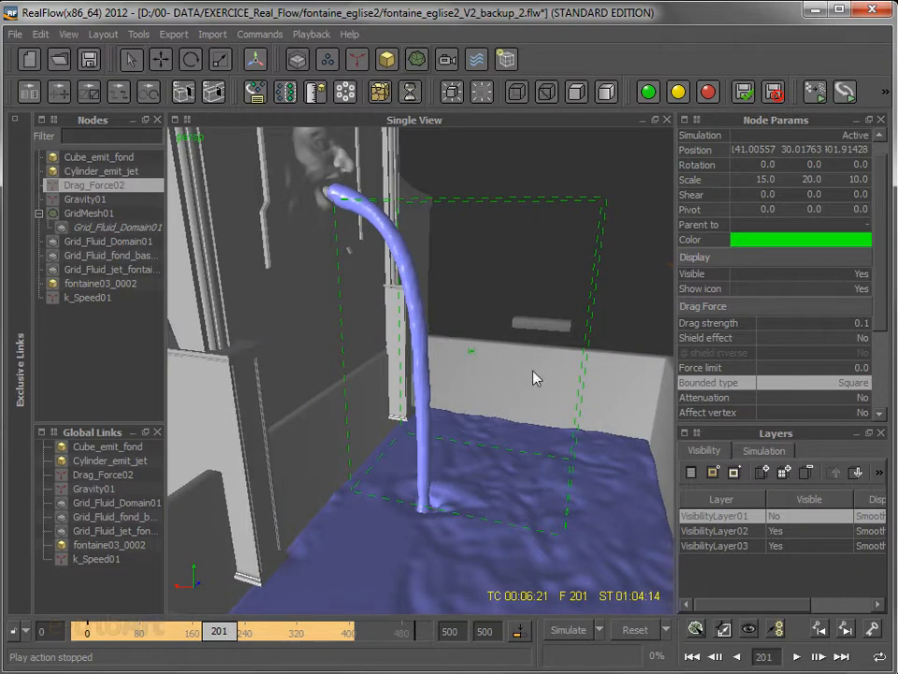
left_click_drag(468, 391, 340, 430, "alt")
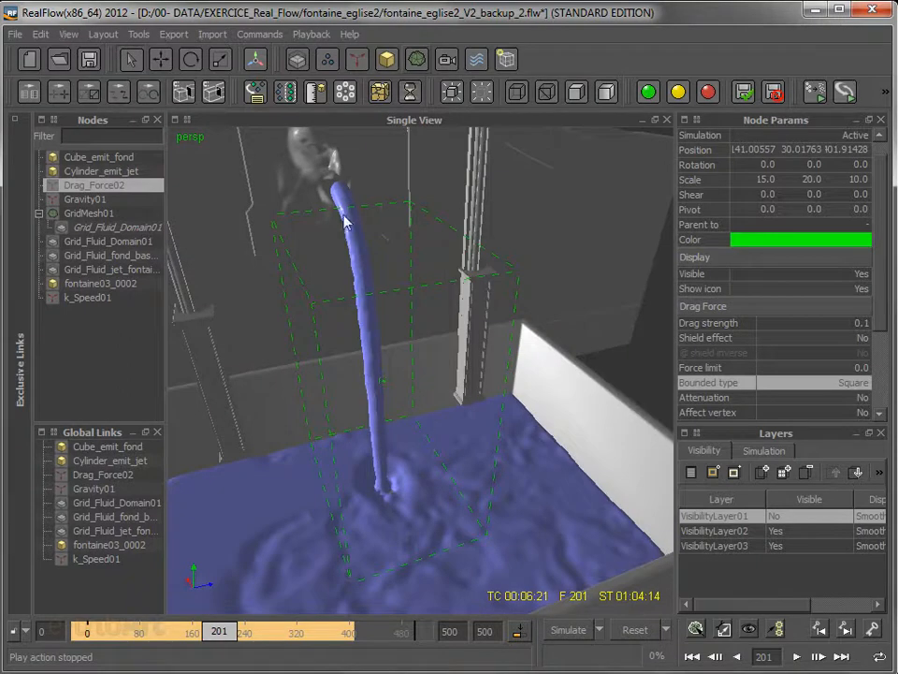
Inspect the jet's curve and impact inside the drag force box, and open Export Central
left_click_drag(346, 341, 360, 201, "alt")
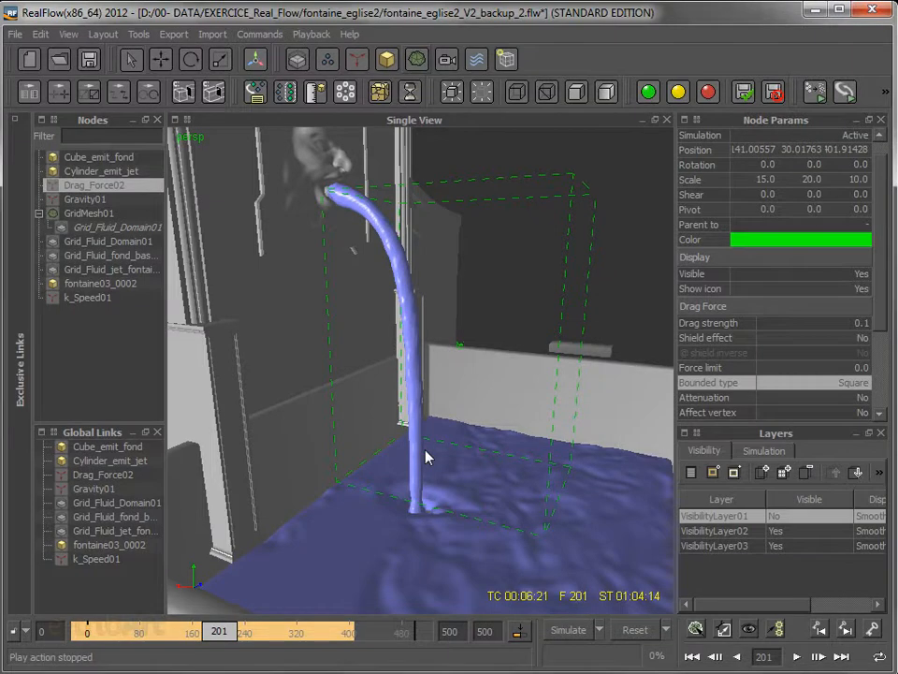
left_click_drag(425, 458, 430, 488, "alt")
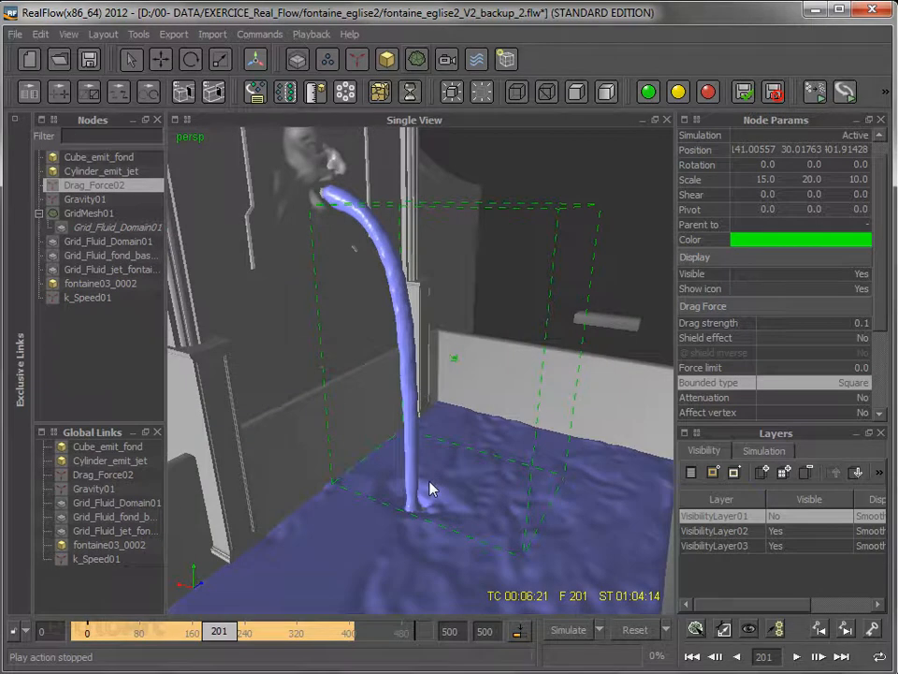
left_click(169, 36)
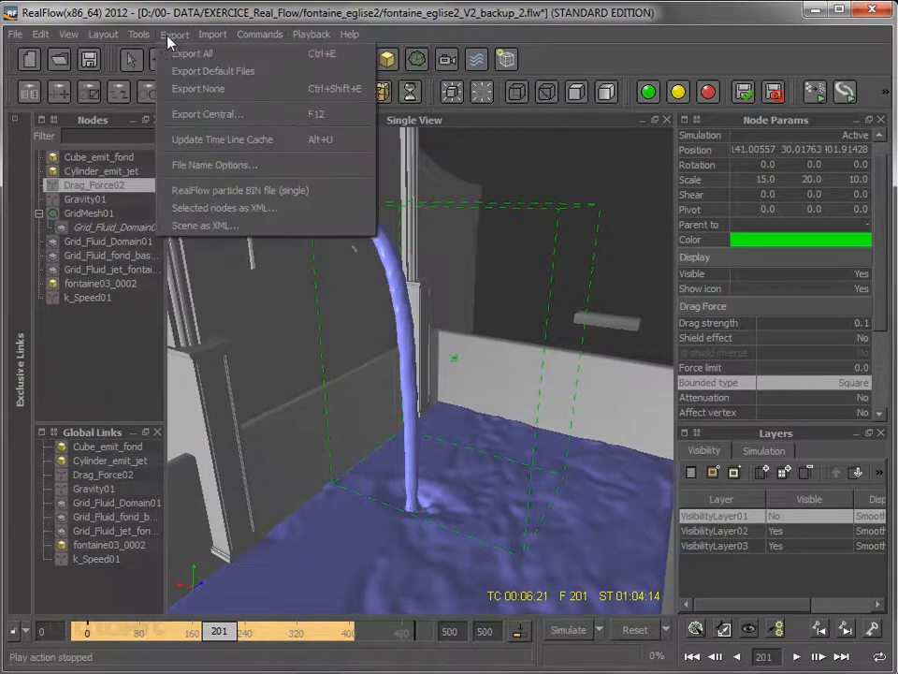
left_click(194, 114)
left_click_drag(264, 103, 315, 96)
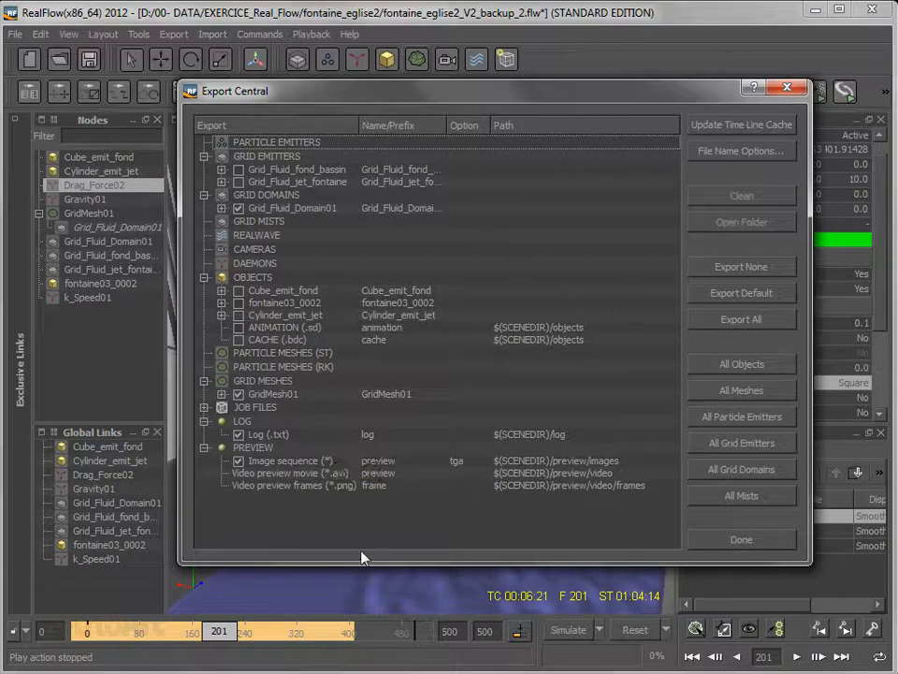
Review the particle export formats of the Grid_Fluid_fond_bassin and Grid_Fluid_jet_fontaine emitters
left_click(249, 159)
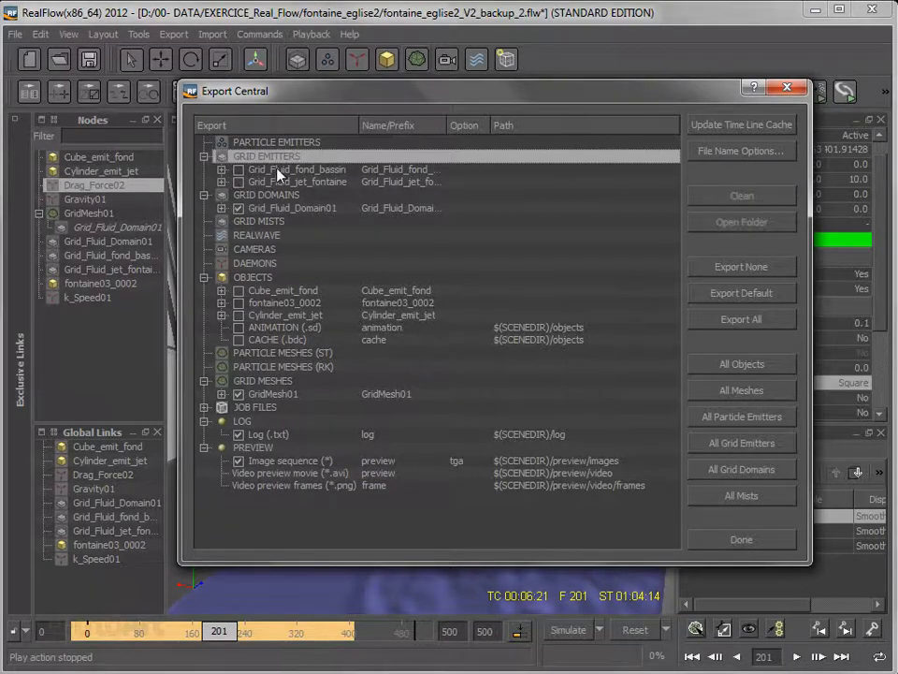
left_click(221, 170)
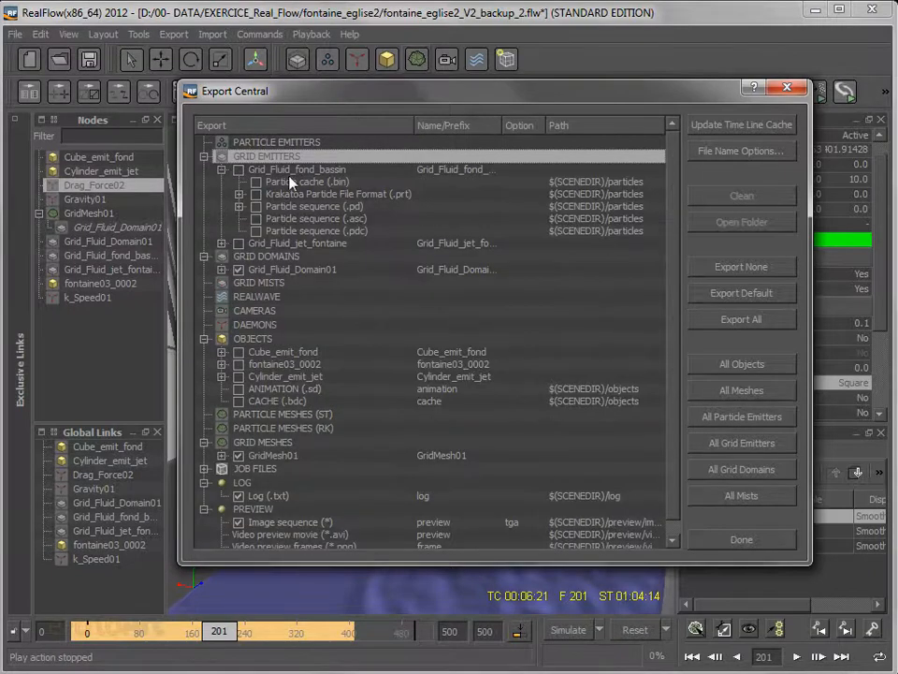
left_click(222, 243)
left_click(334, 256)
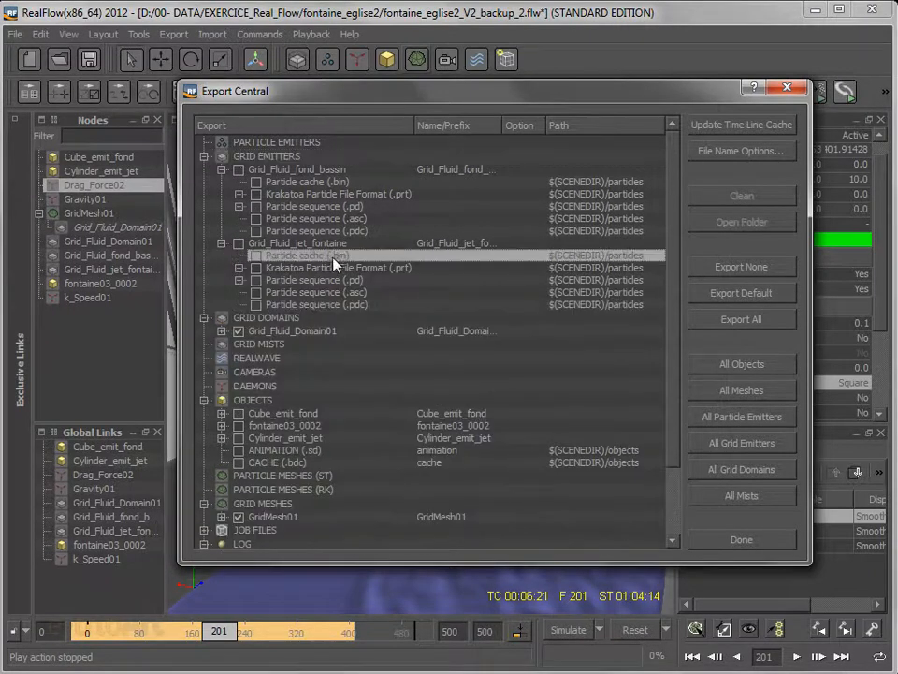
left_click(324, 182)
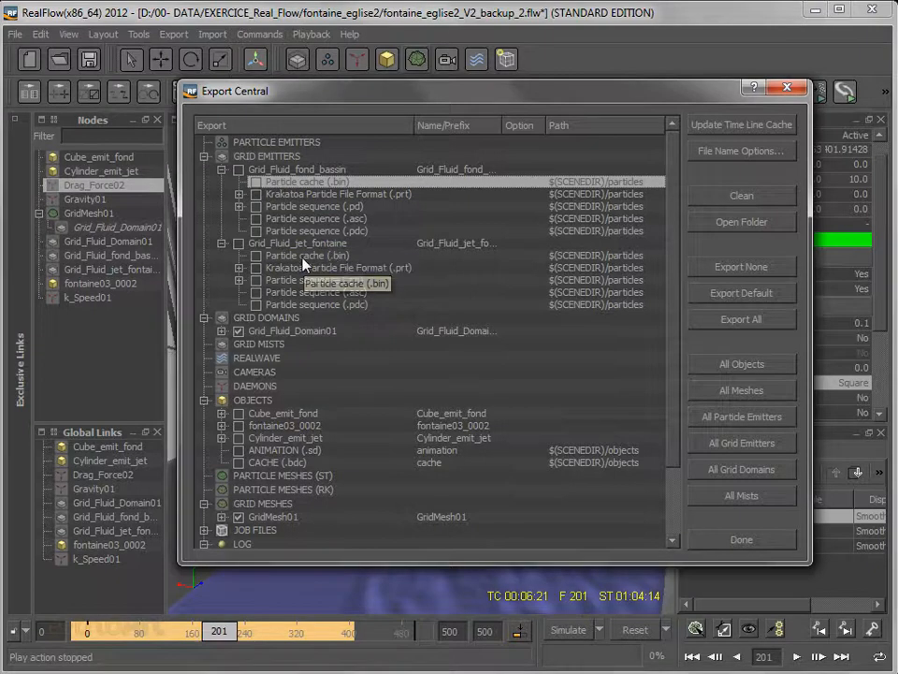
left_click(222, 170)
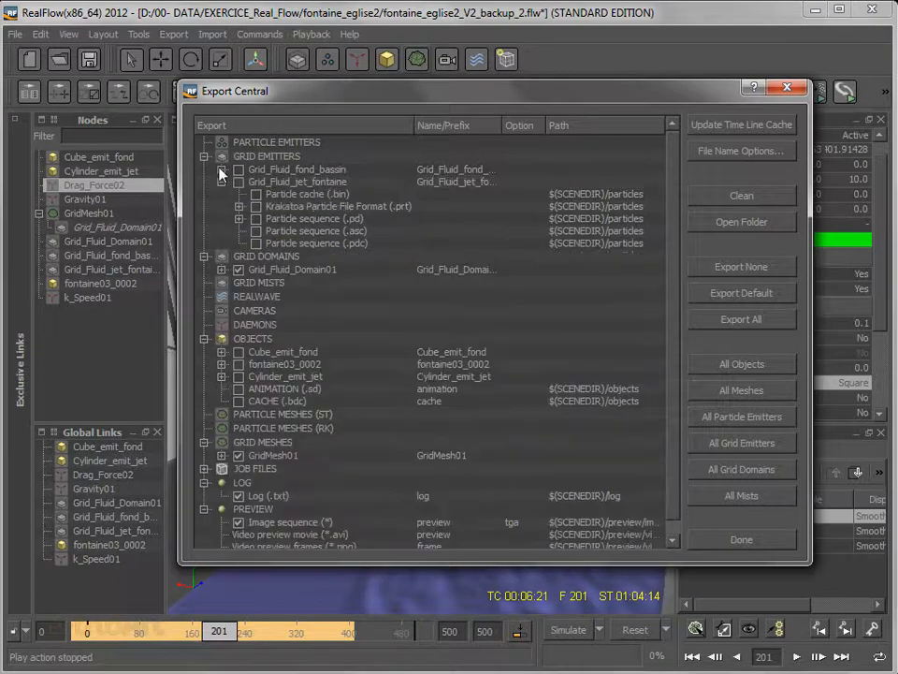
left_click(222, 183)
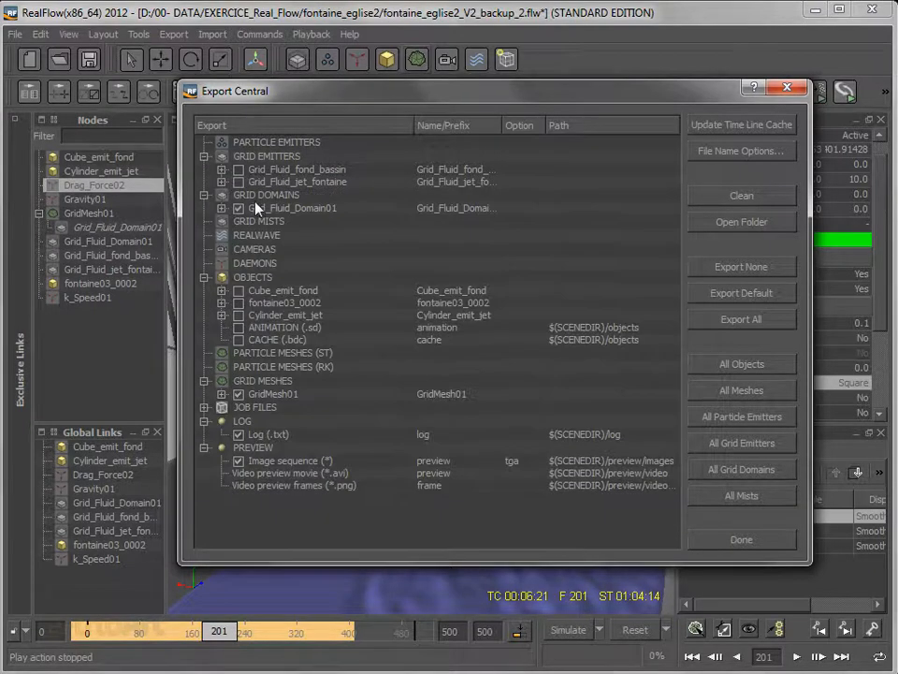
Review the export formats of Grid_Fluid_Domain01 and GridMesh01, and close Export Central
left_click(257, 194)
left_click(222, 208)
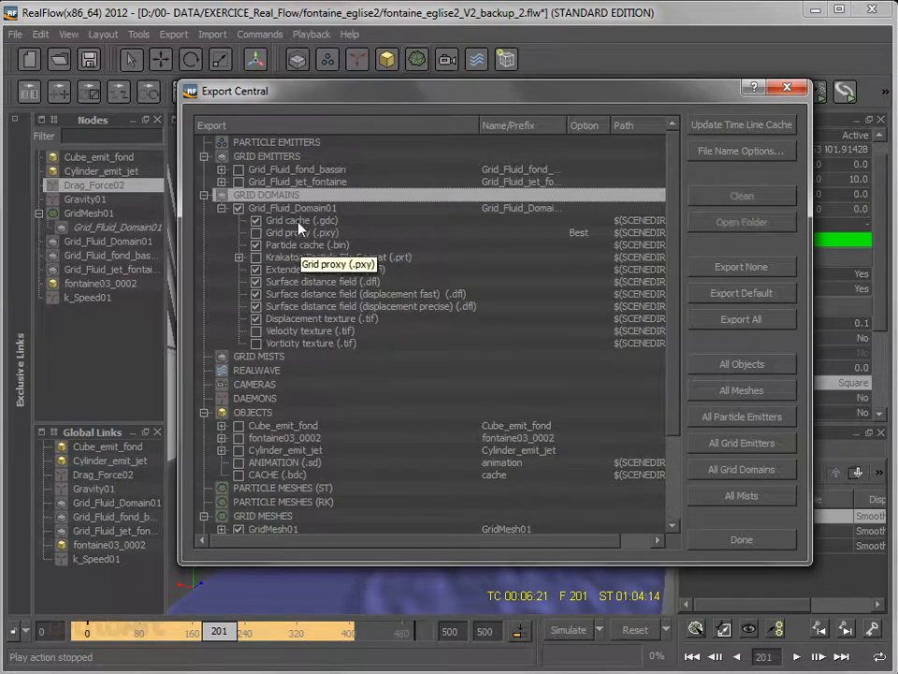
left_click(277, 245)
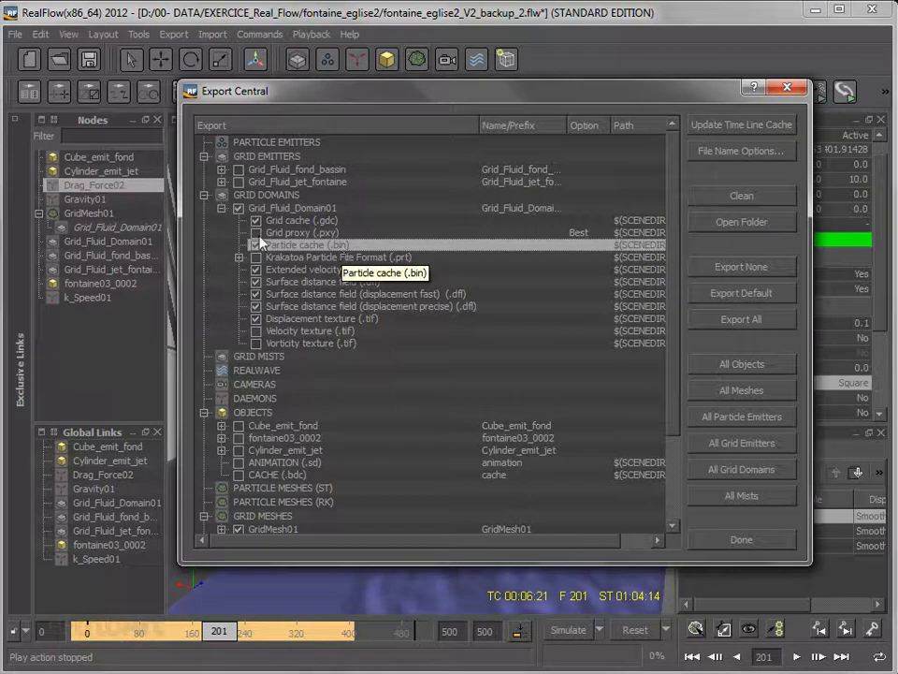
left_click(222, 207)
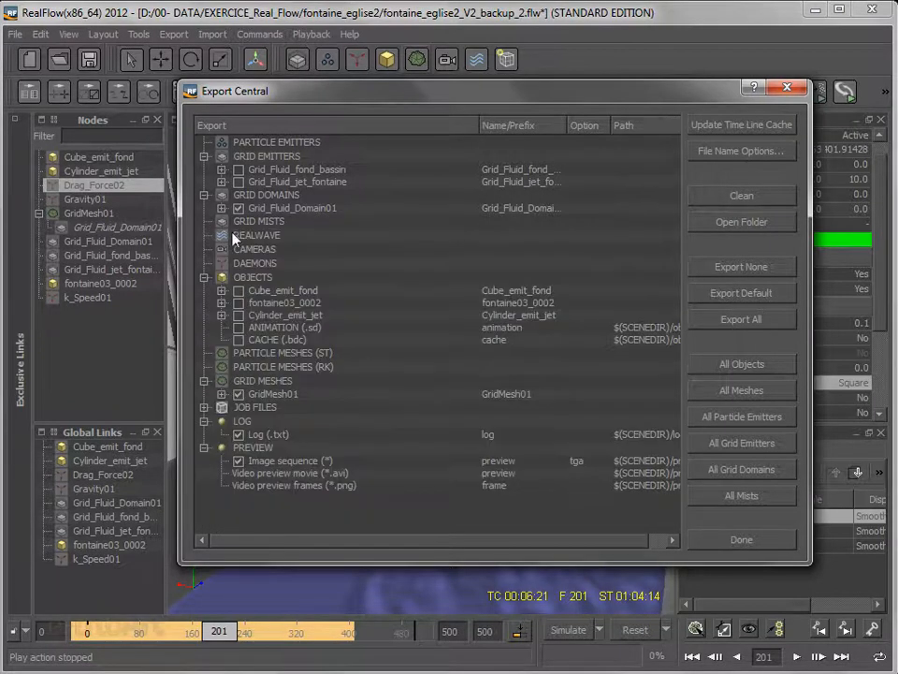
left_click(245, 394)
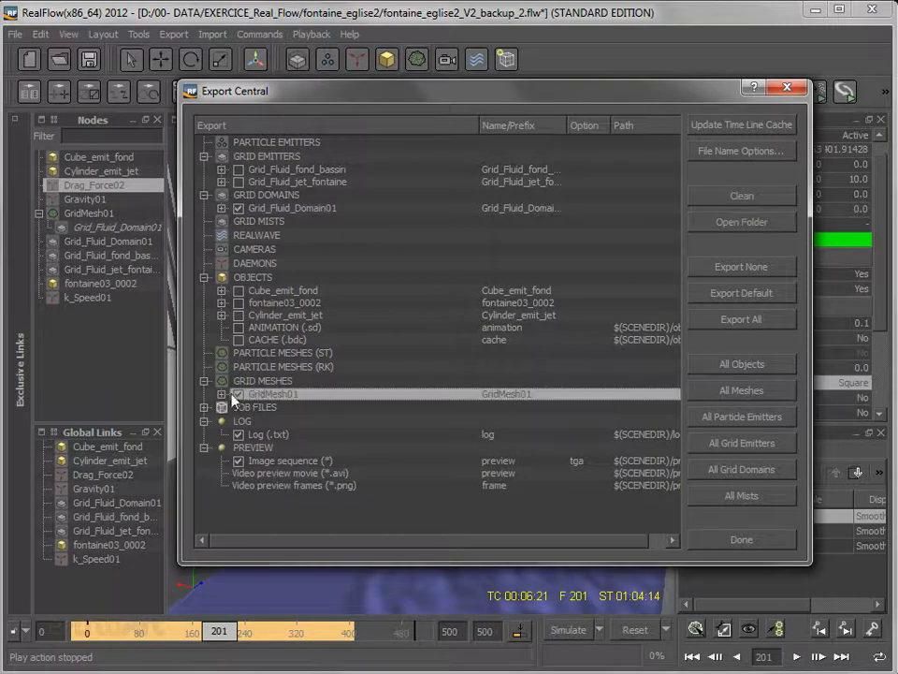
left_click(222, 393)
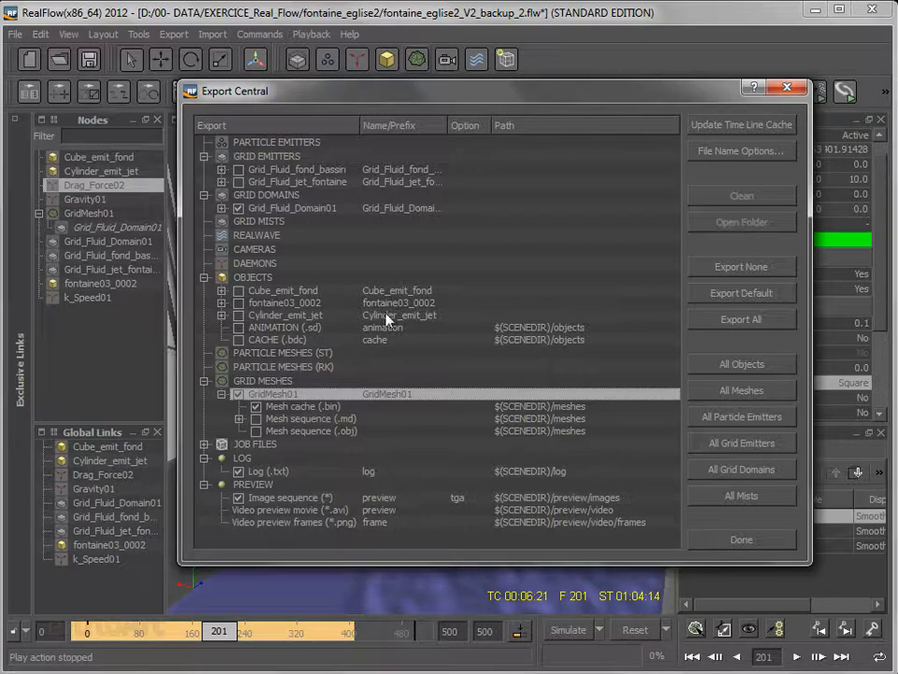
left_click(745, 544)
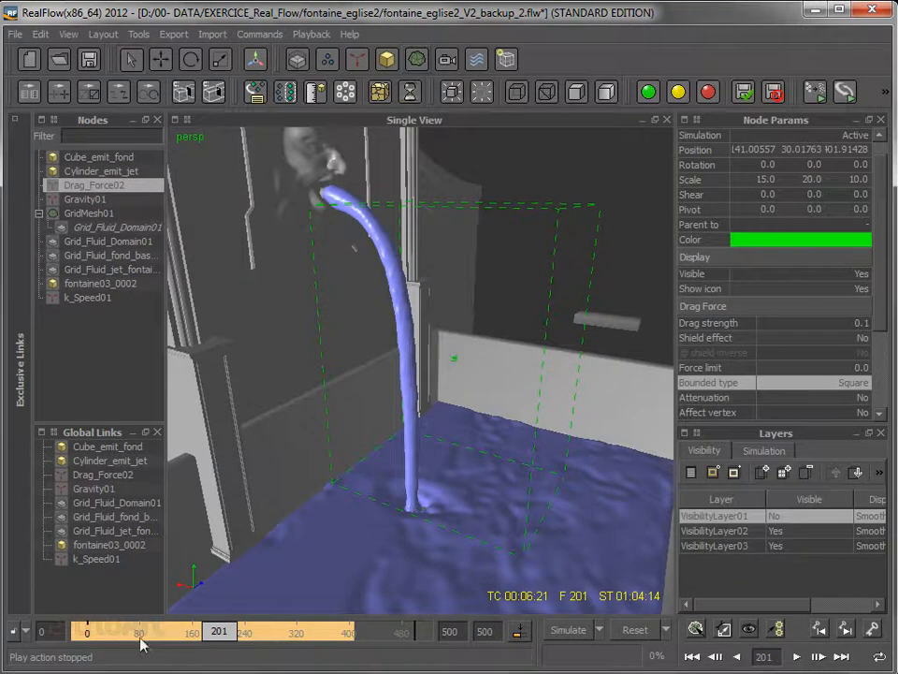
Reset the scene to its initial state, check the Reset To Initial State option, and simulate again
left_click(144, 632)
left_click_drag(144, 637, 232, 637)
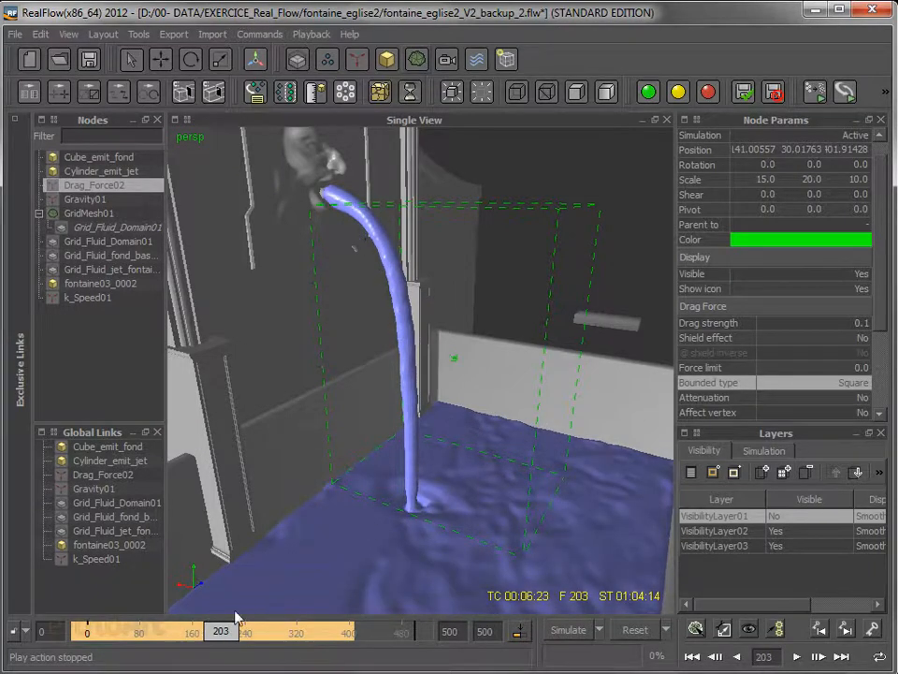
left_click(108, 239)
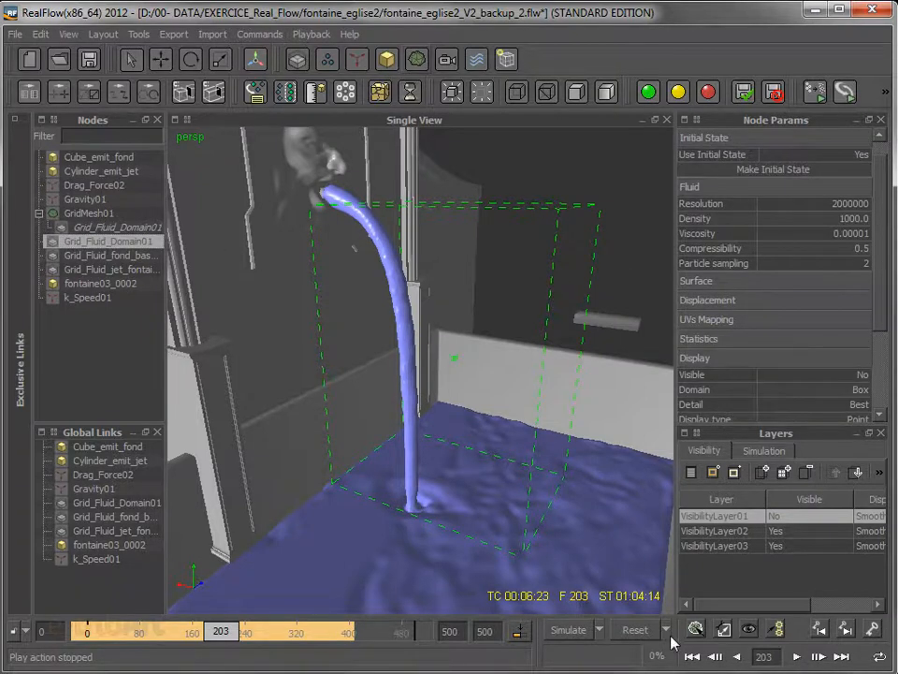
left_click(636, 630)
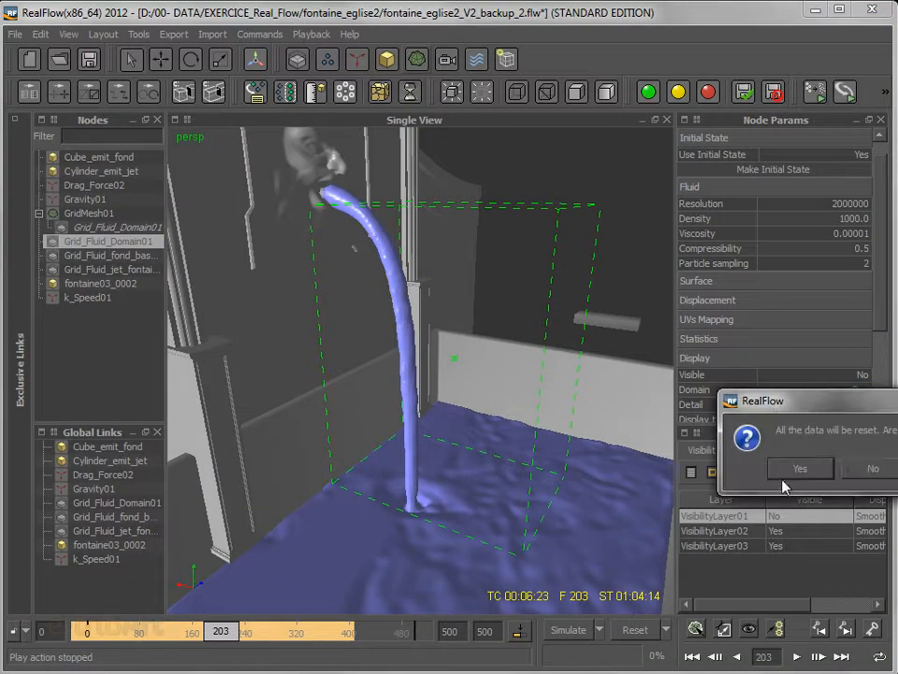
left_click(791, 470)
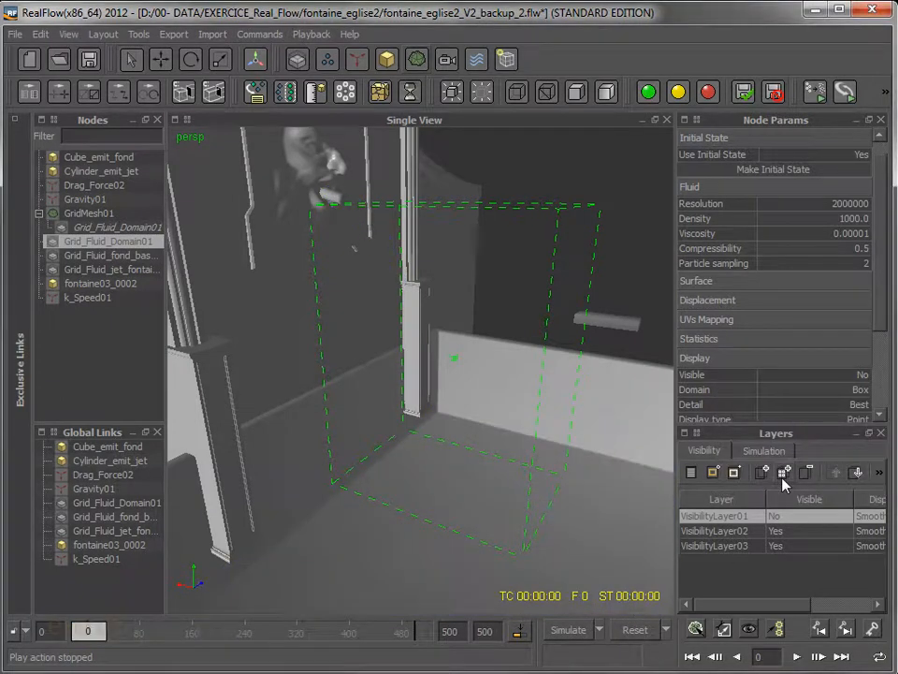
left_click(667, 630)
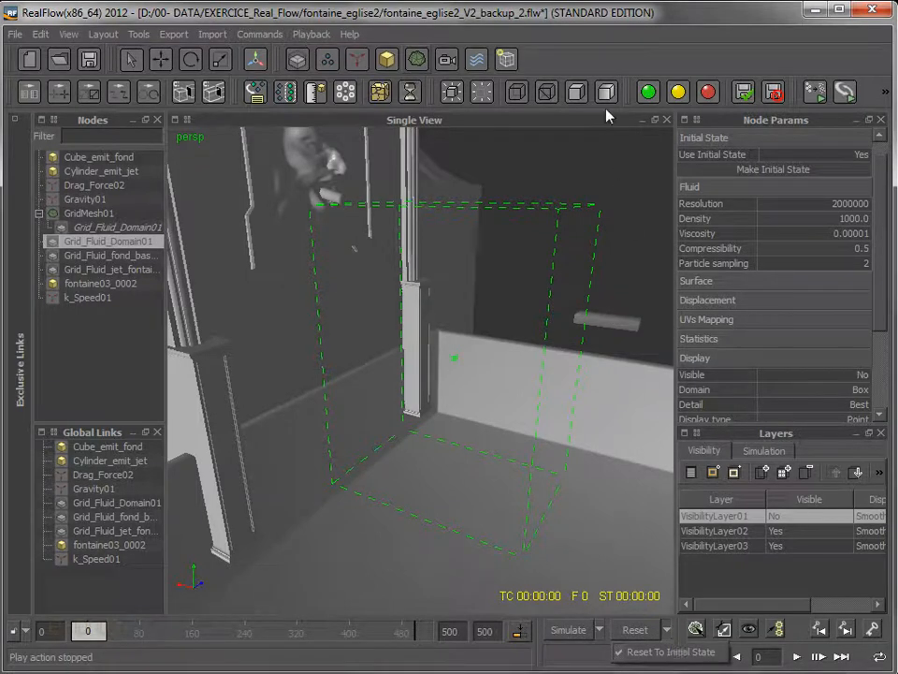
left_click(615, 14)
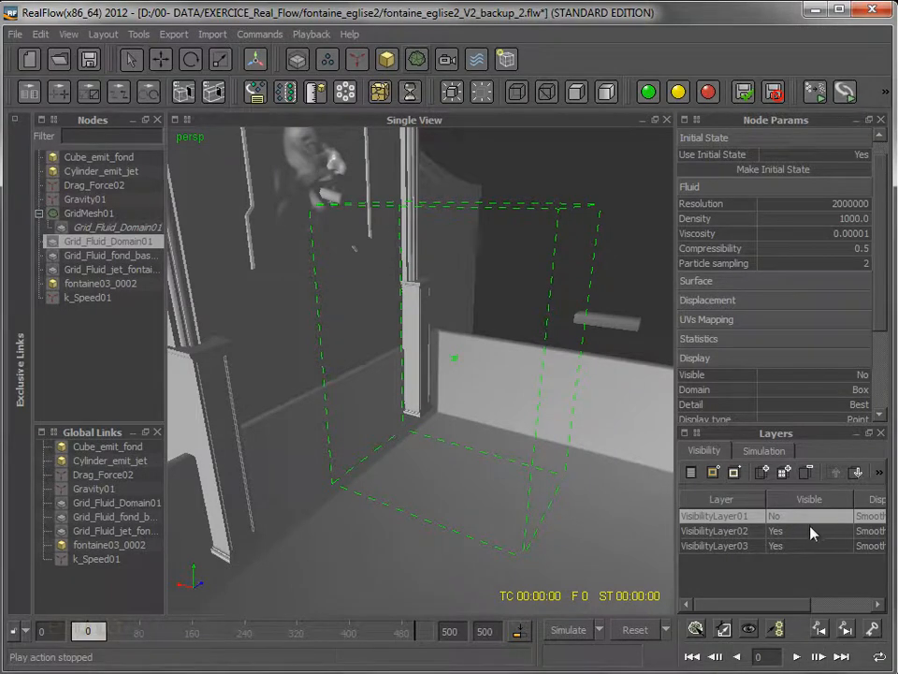
left_click(569, 630)
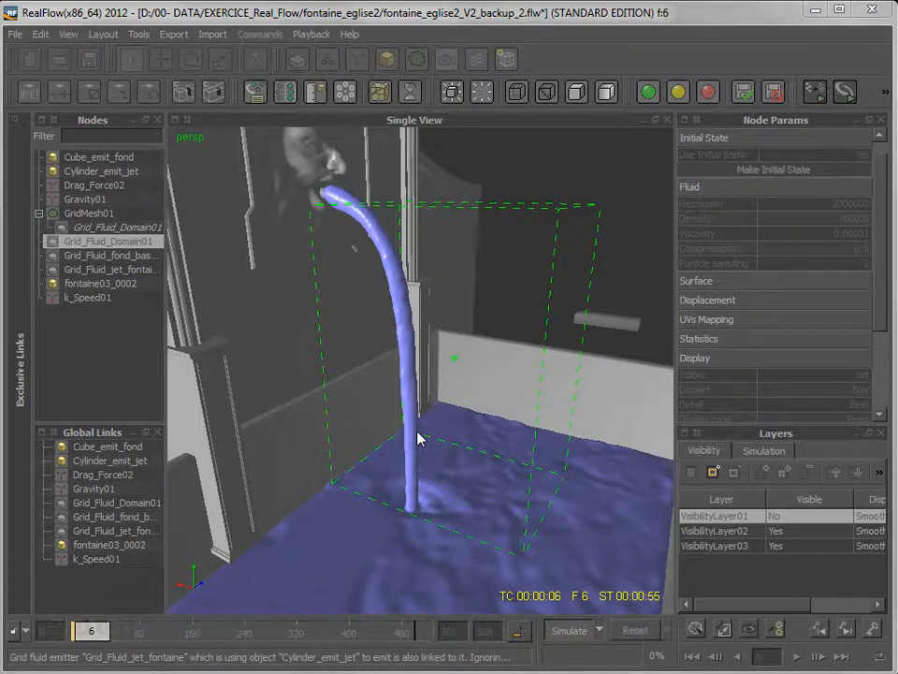
Select Drag_Force02 and examine the curve and key options of its Drag strength parameter
left_click(95, 186)
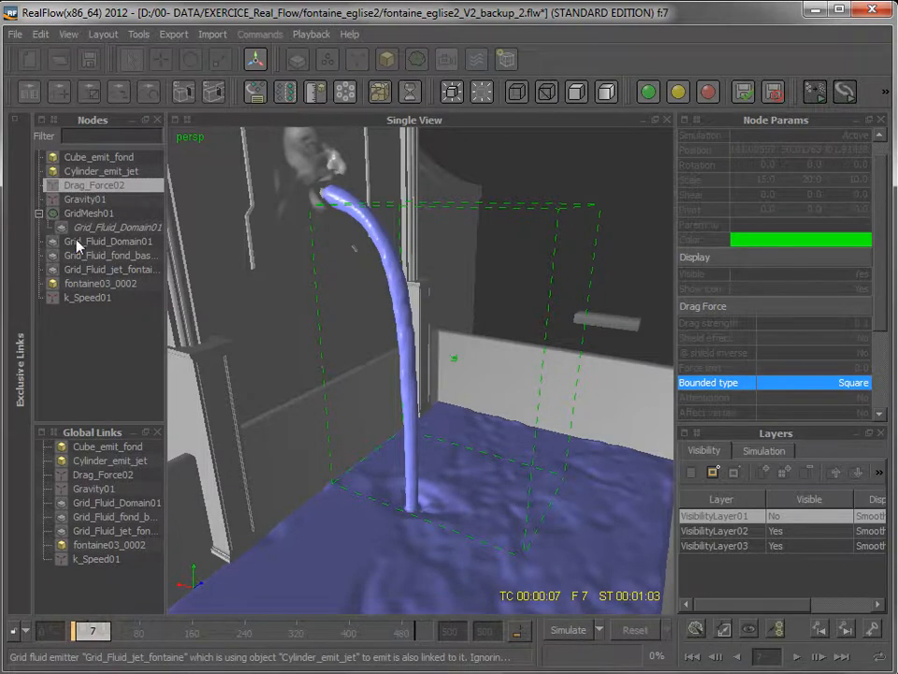
left_click_drag(879, 322, 882, 322)
left_click(732, 325)
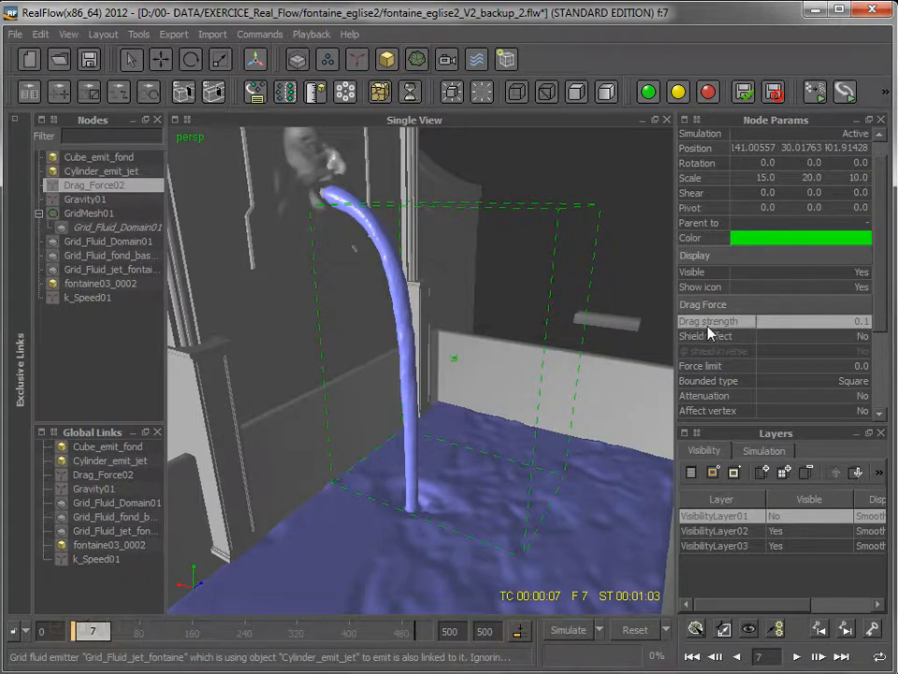
right_click(846, 325)
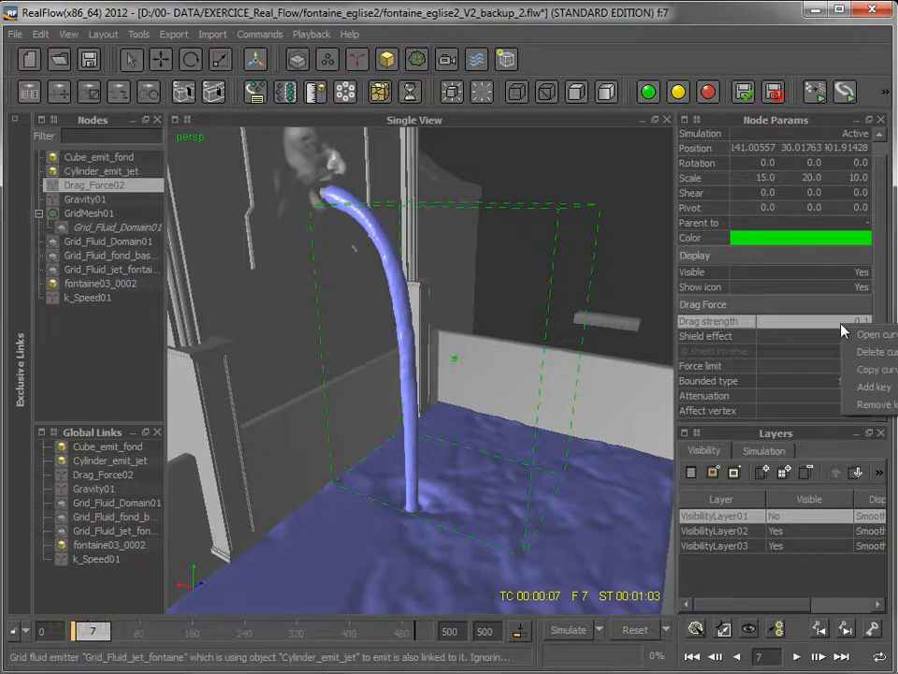
right_click(772, 332)
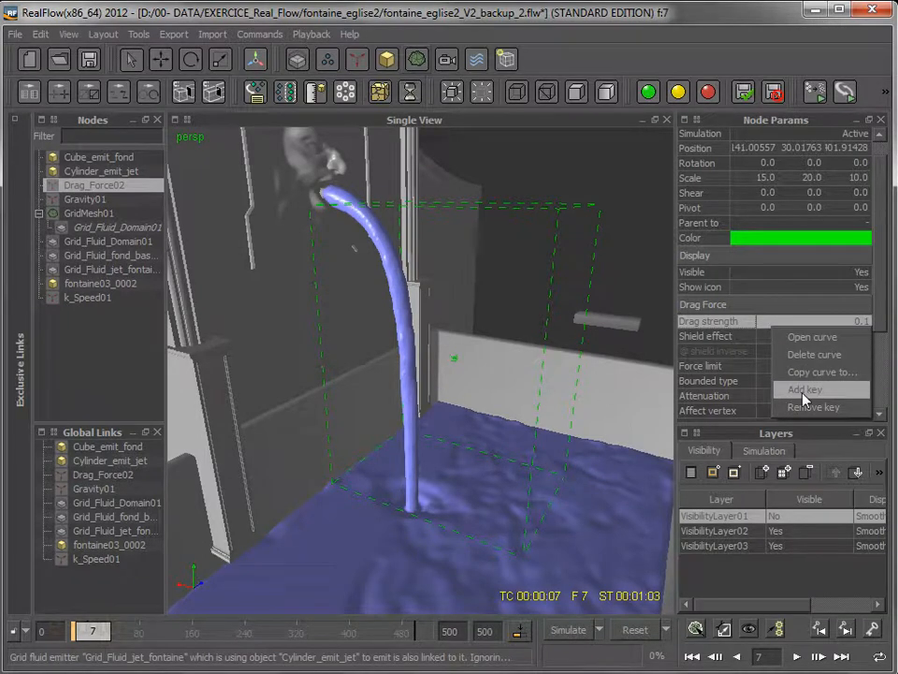
Reset the simulation to frame 0 and add a Drag strength key of 0.1 there for Drag_Force02
left_click(631, 629)
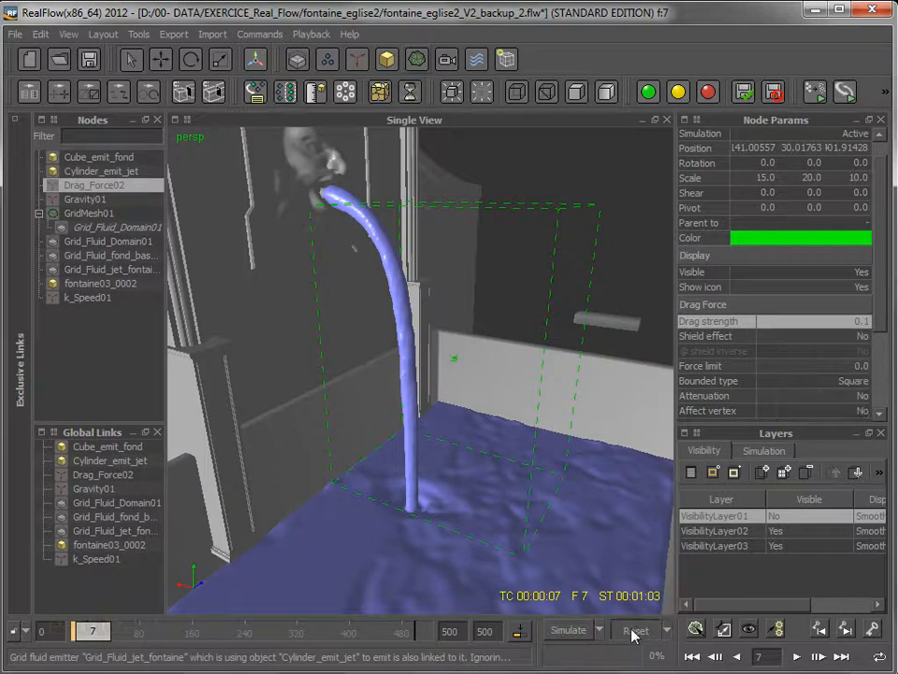
left_click(798, 468)
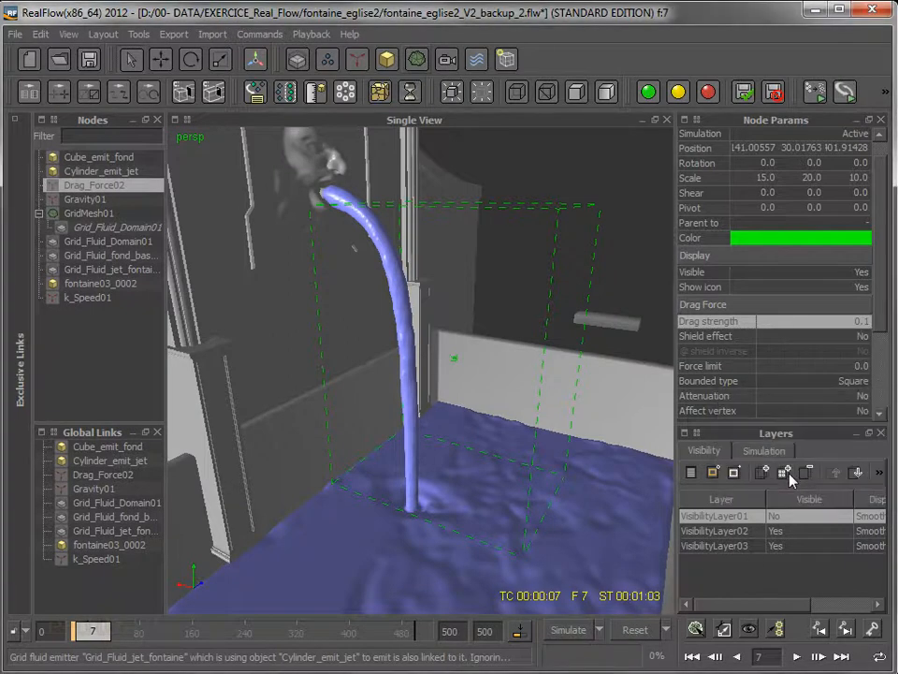
right_click(780, 321)
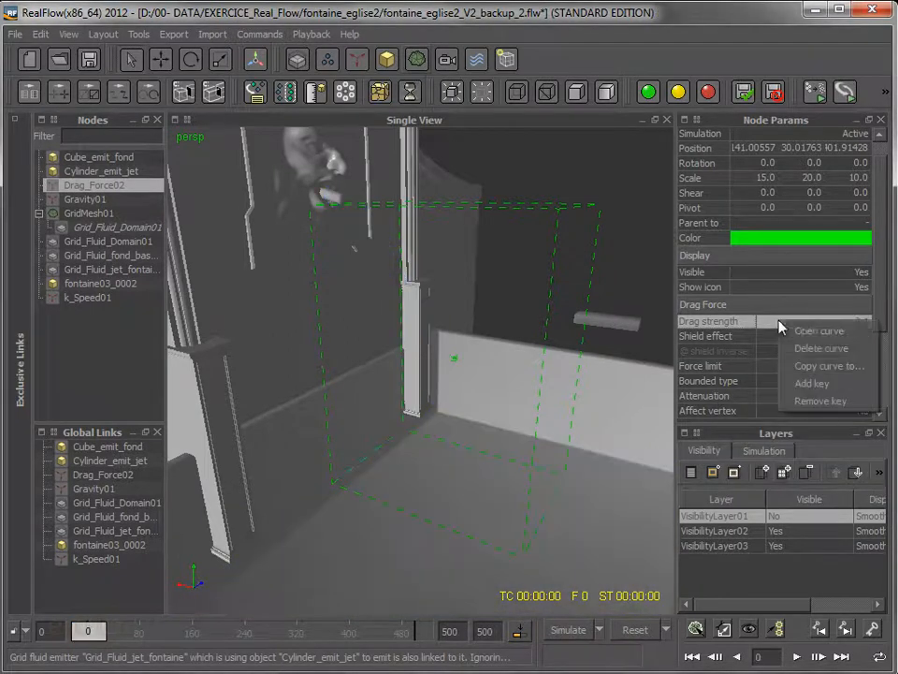
left_click(810, 385)
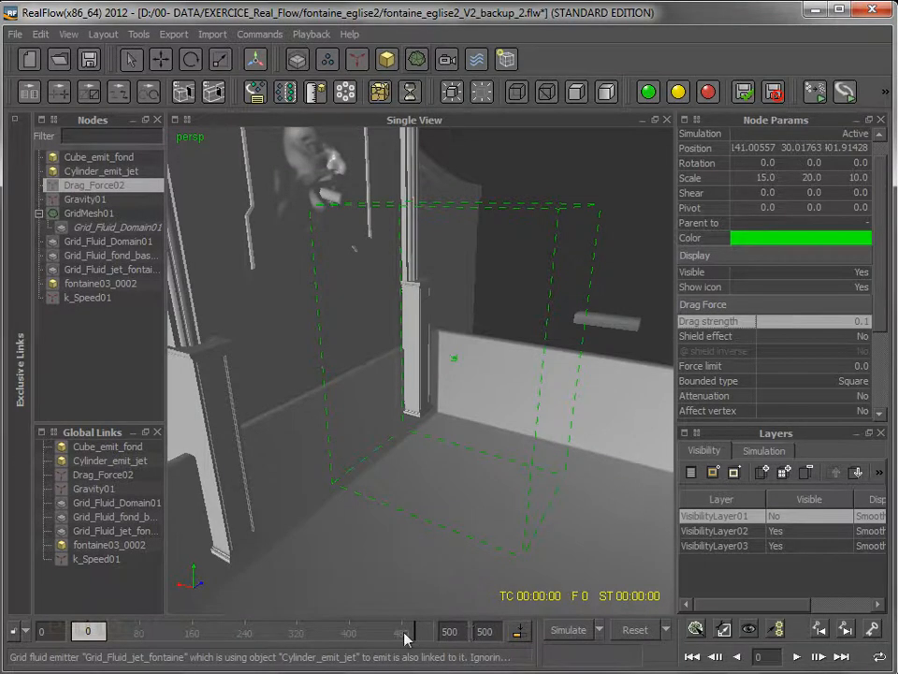
Add a Drag strength key at frame 20 for Drag_Force02 and set its value to 0.05
left_click_drag(89, 631, 103, 643)
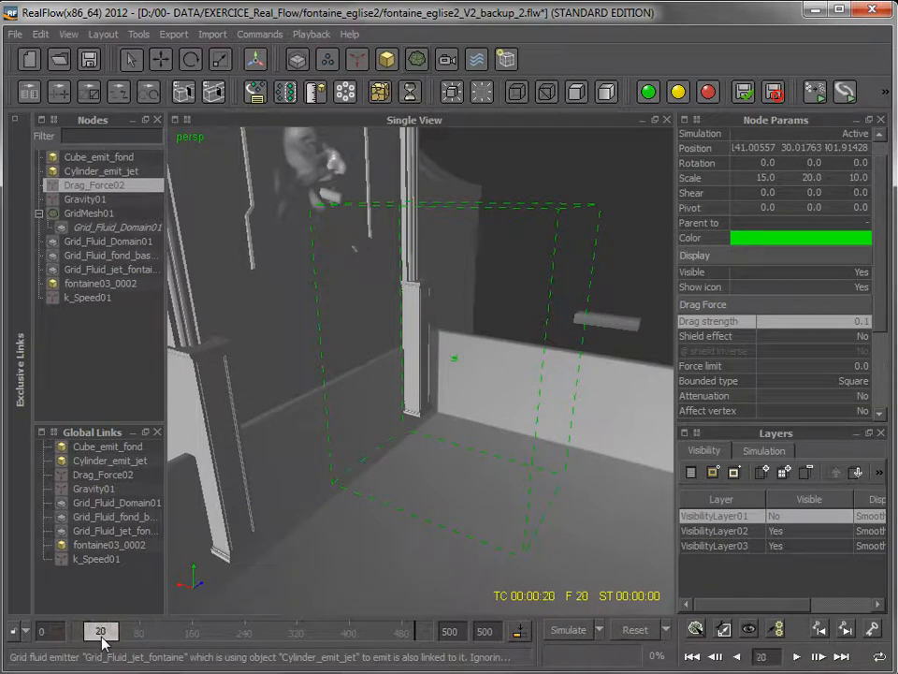
right_click(786, 325)
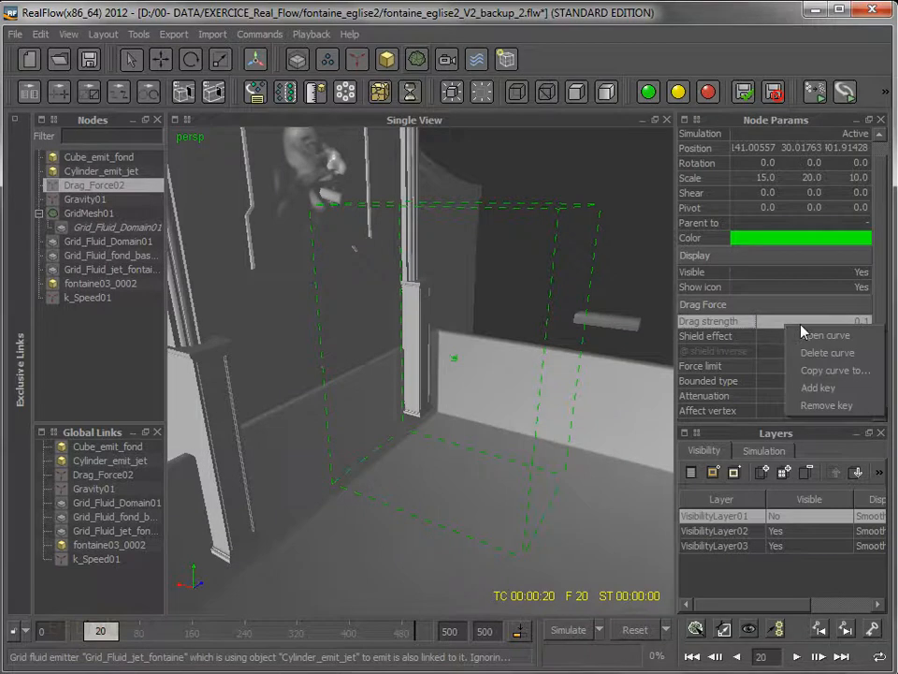
left_click(817, 387)
type("0.")
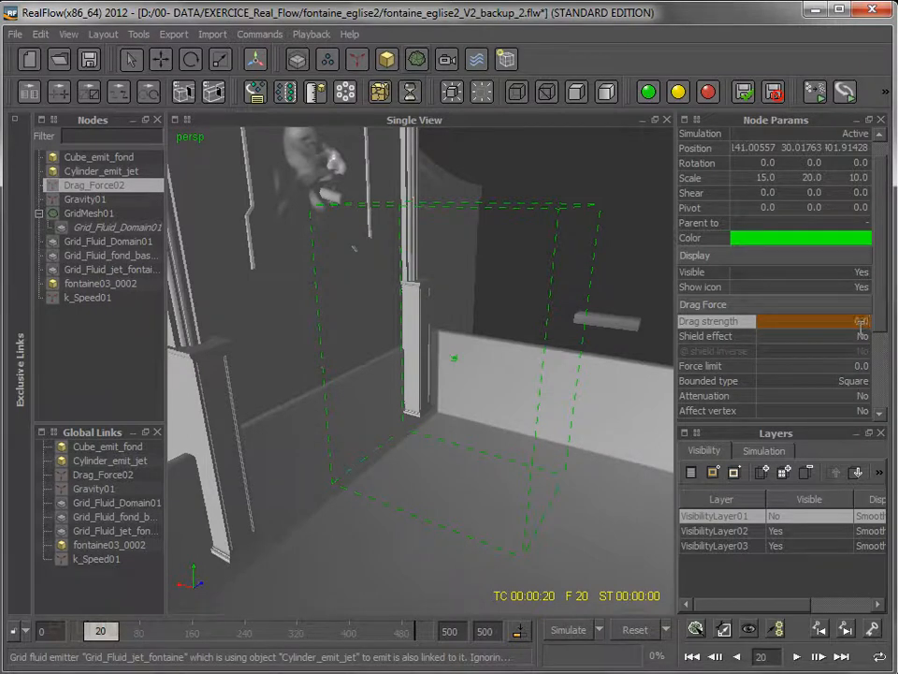
key("Return")
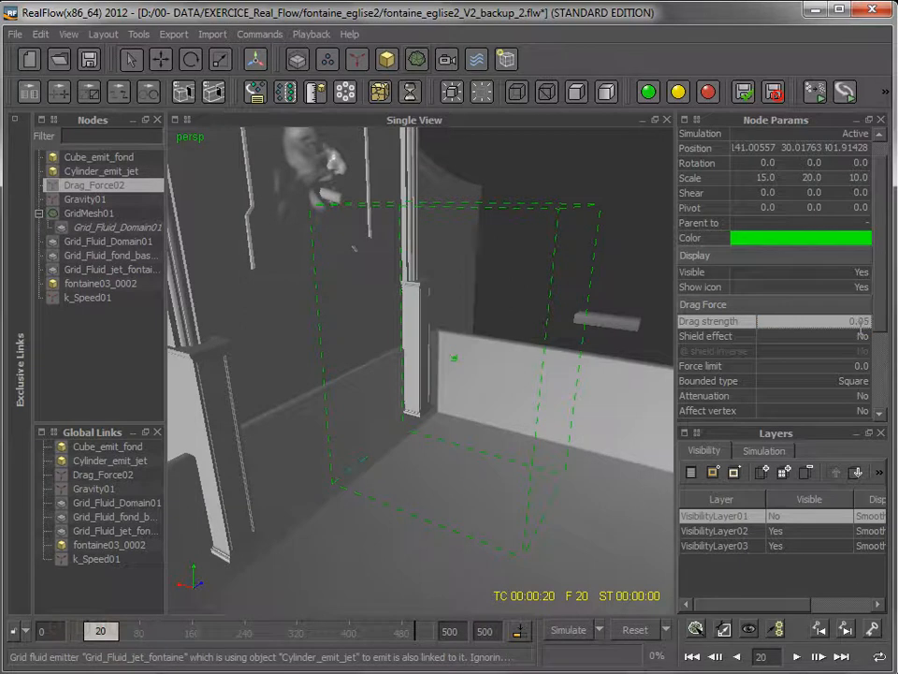
Add a Drag strength key of 0.15 at frame 40 for Drag_Force02
right_click(838, 327)
left_click(859, 403)
left_click_drag(100, 631, 116, 639)
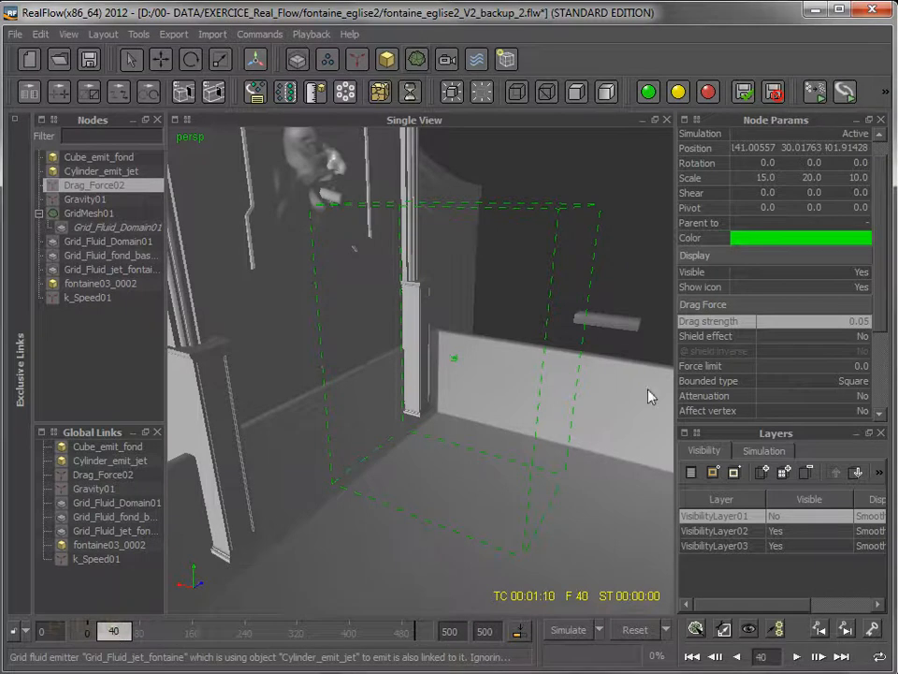
double_click(862, 322)
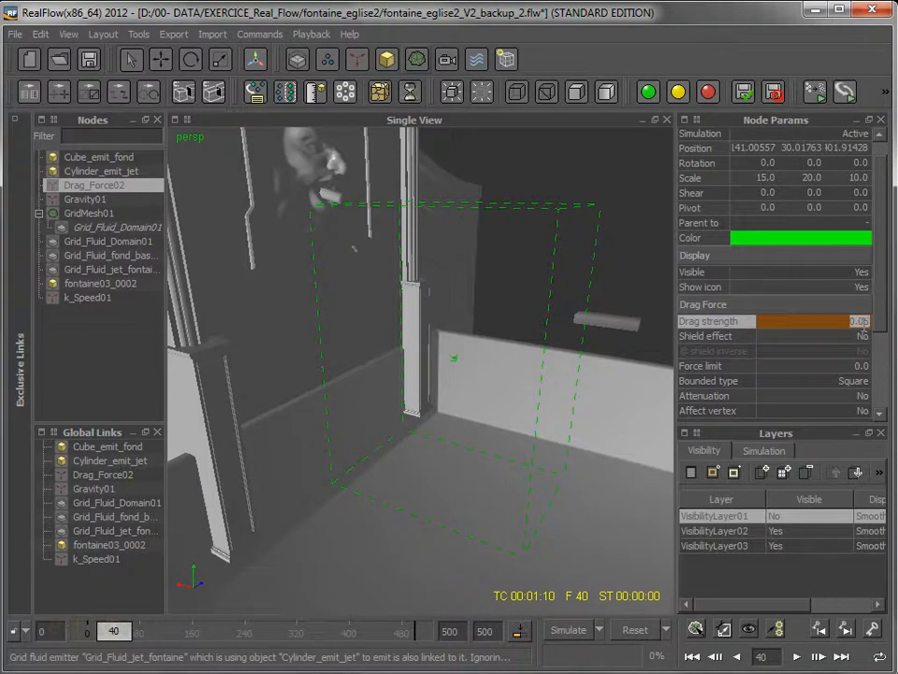
type("0.15")
key("Return")
right_click(854, 332)
left_click(848, 383)
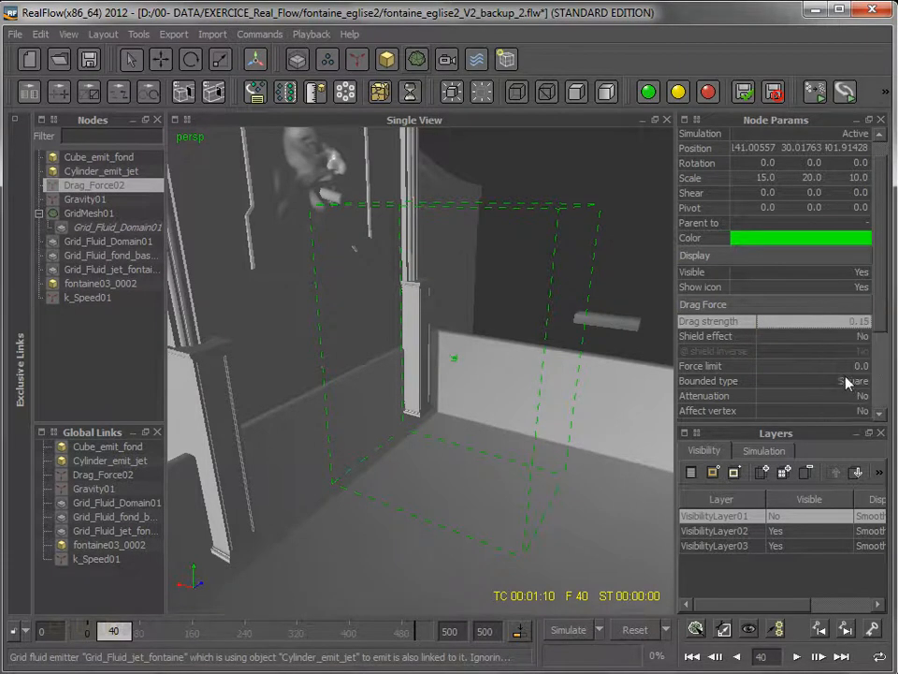
Move to frame 60 and add a Drag strength key of 0.1 there for Drag_Force02
left_click_drag(119, 636, 132, 639)
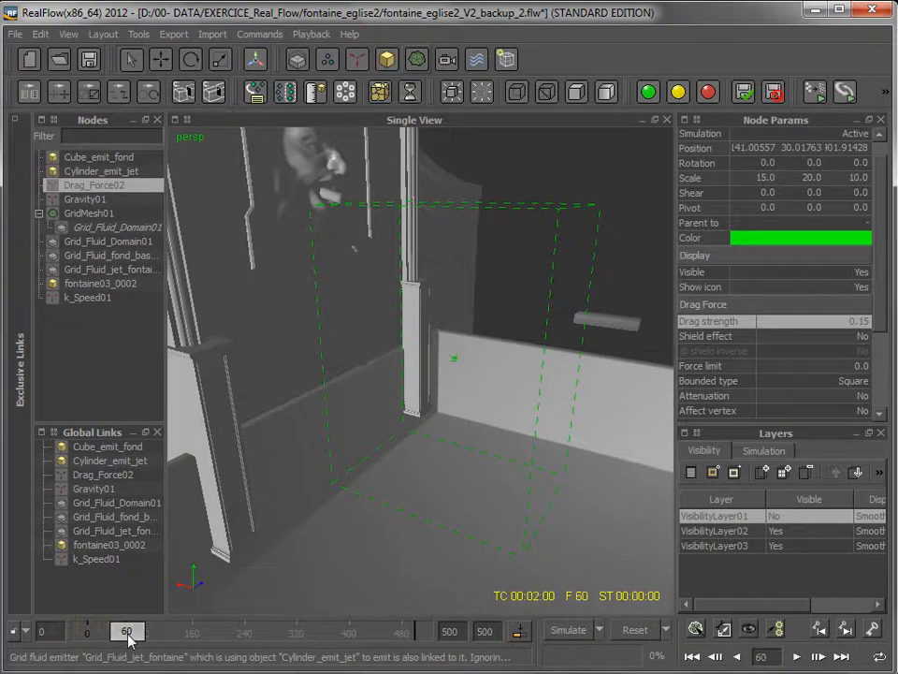
right_click(849, 325)
left_click(839, 321)
double_click(854, 323)
type("0.1")
key("Return")
right_click(852, 327)
left_click(842, 381)
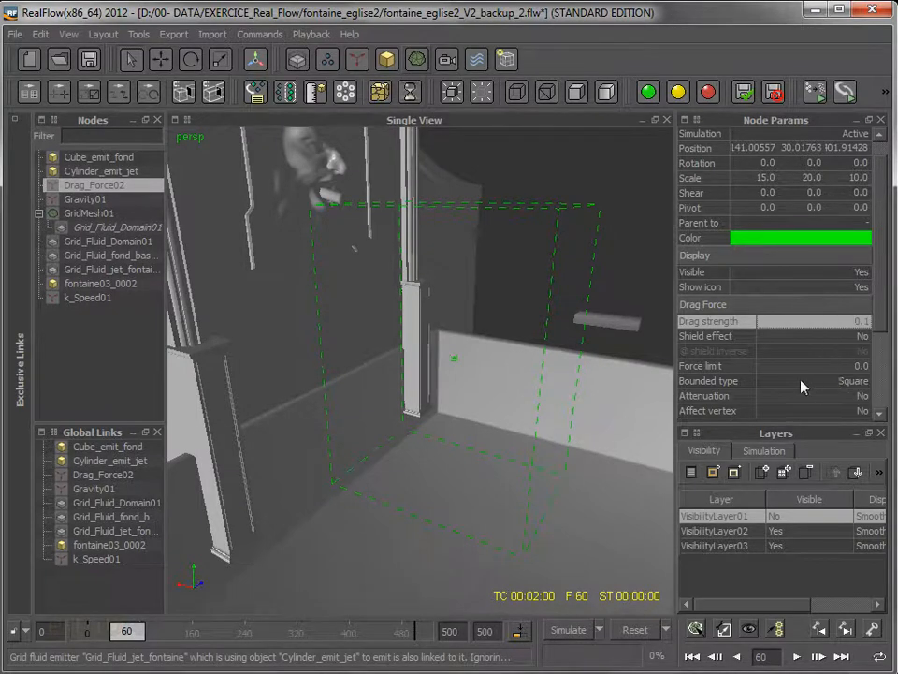
Open the Drag strength curve of Drag_Force02 in the Curve Editor and examine its shape across the keyed frames
right_click(746, 330)
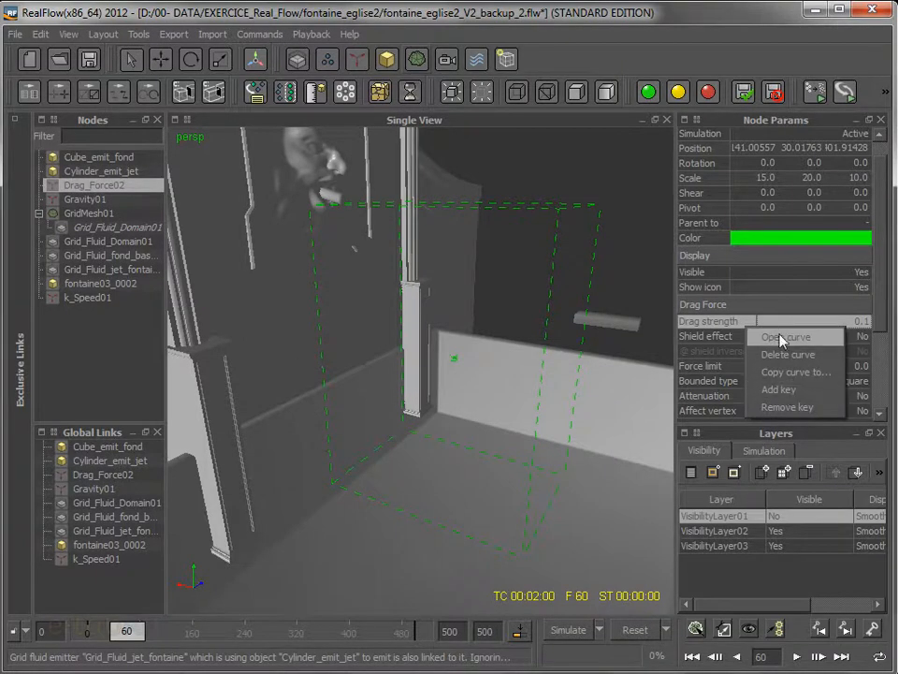
left_click(778, 337)
left_click_drag(539, 148, 543, 114)
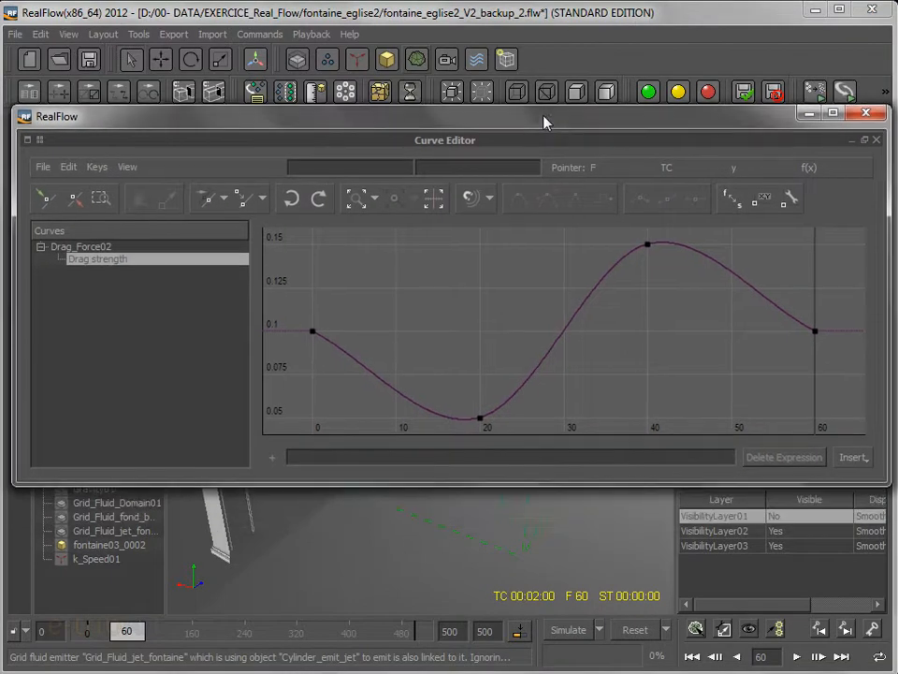
scroll(423, 327, "down", 3)
scroll(421, 327, "up", 2)
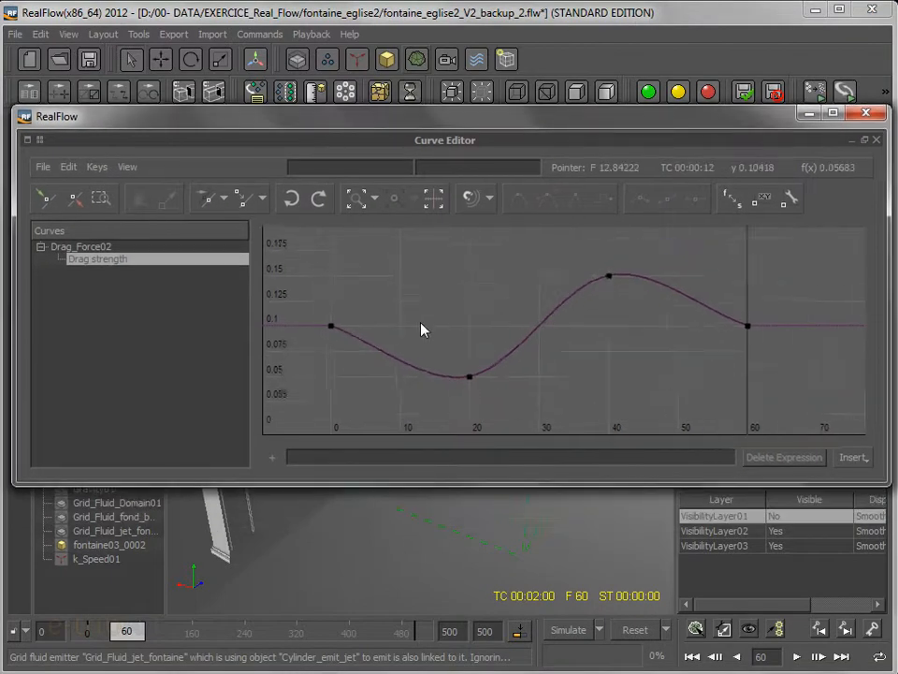
middle_click_drag(579, 363, 559, 364)
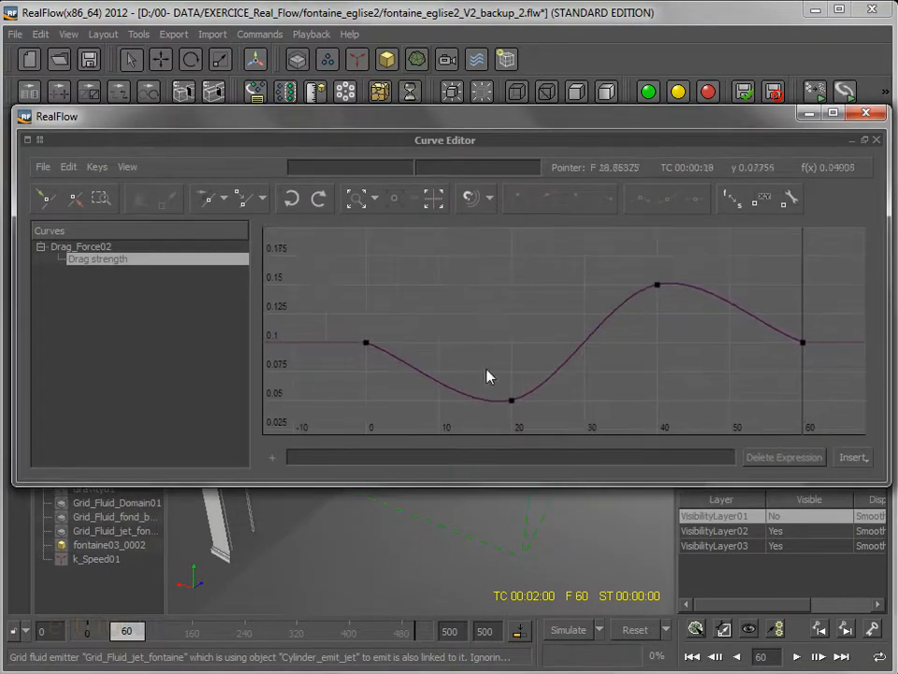
scroll(687, 370, "down", 2)
middle_click_drag(676, 367, 619, 347)
left_click_drag(495, 126, 496, 183)
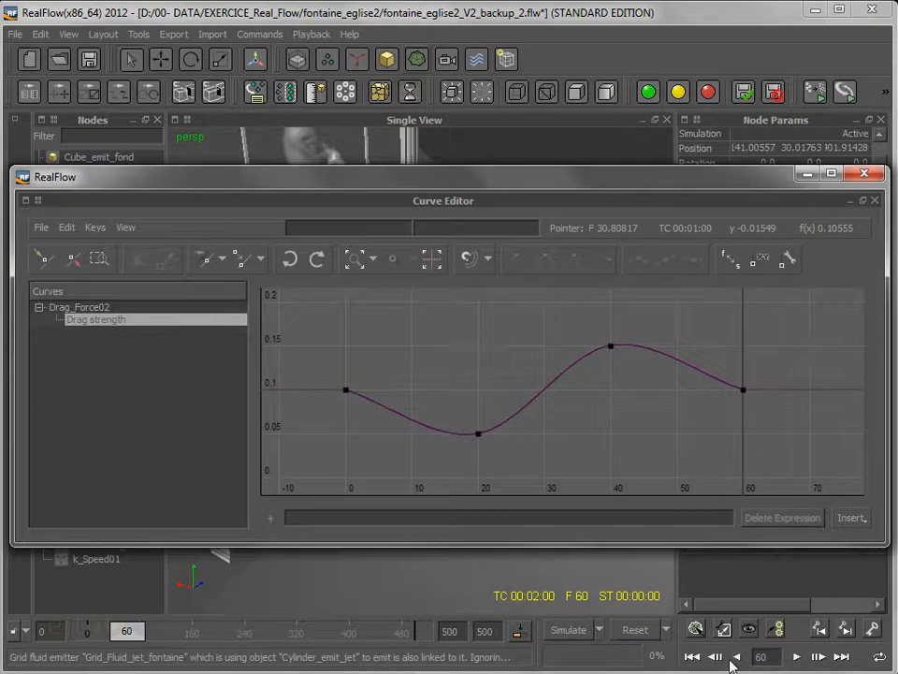
Copy all the Drag strength keys between frames 0 and 60 and paste them combined after the timeline position at frame 60
key("ctrl+v")
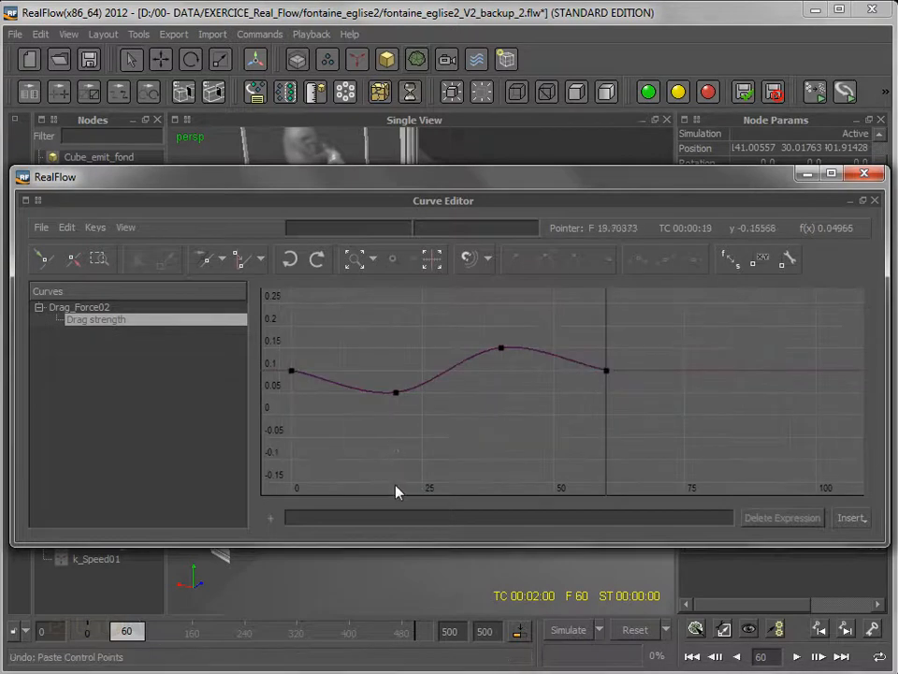
left_click_drag(286, 302, 640, 446)
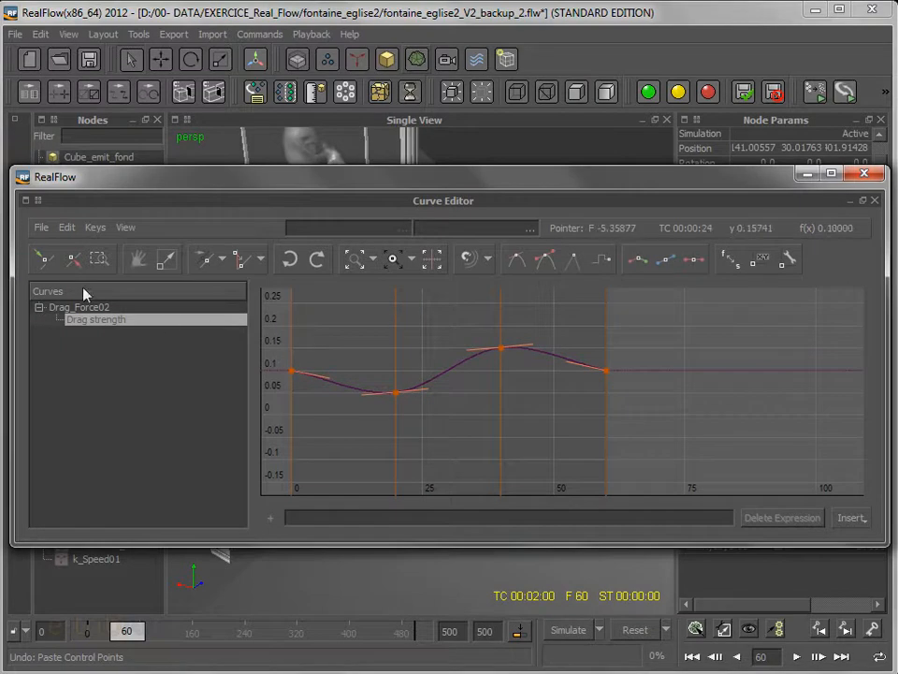
left_click(67, 228)
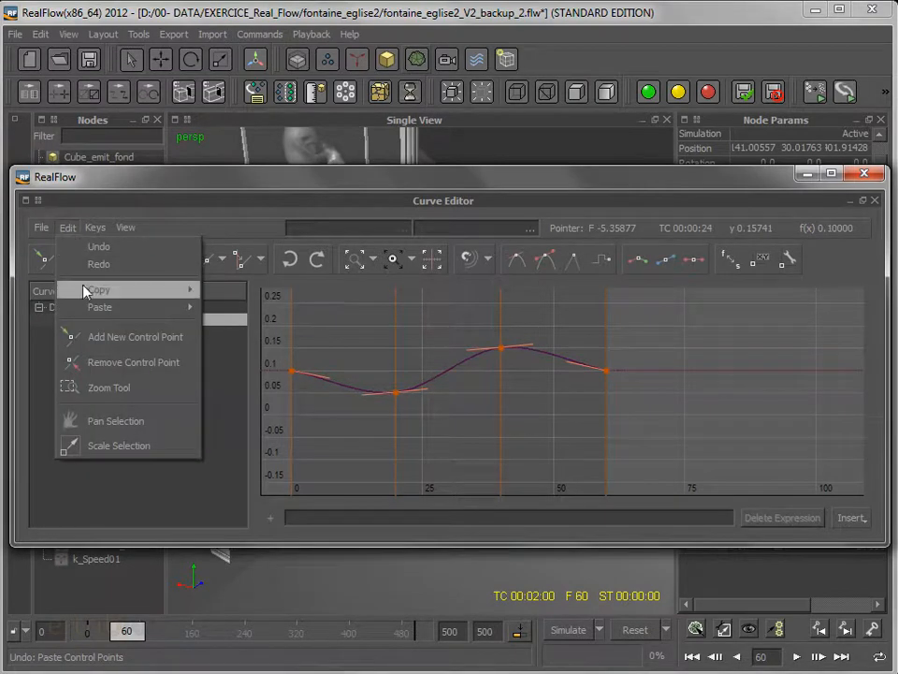
mouse_move(87, 296)
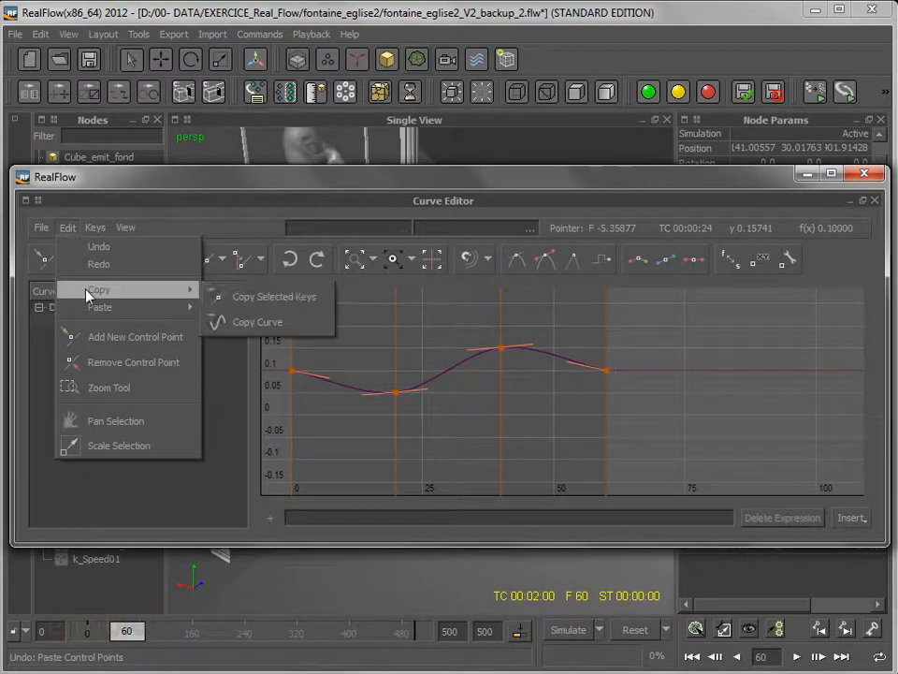
left_click(273, 299)
left_click(662, 367)
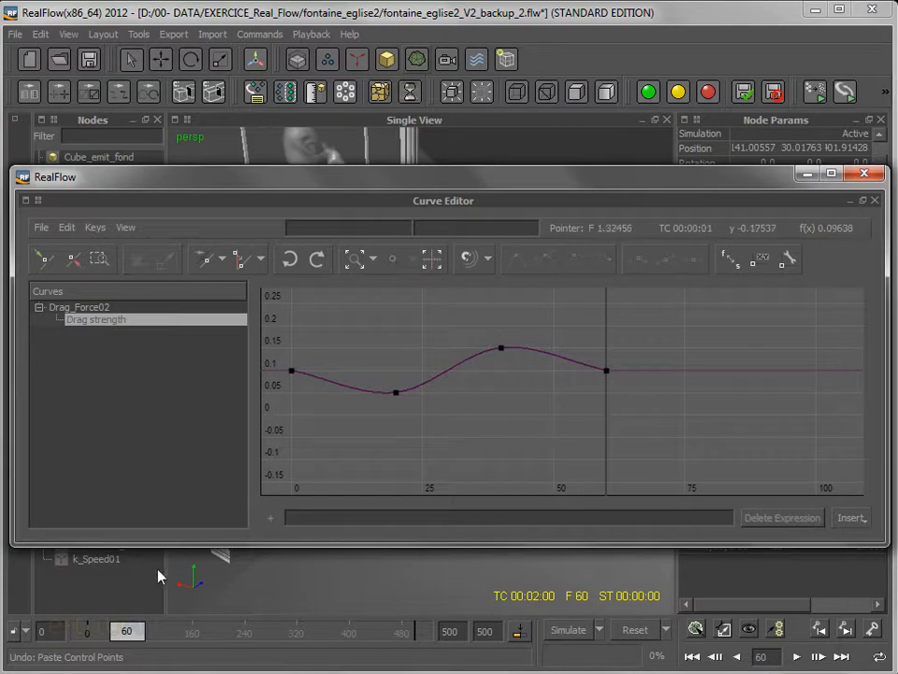
left_click(66, 229)
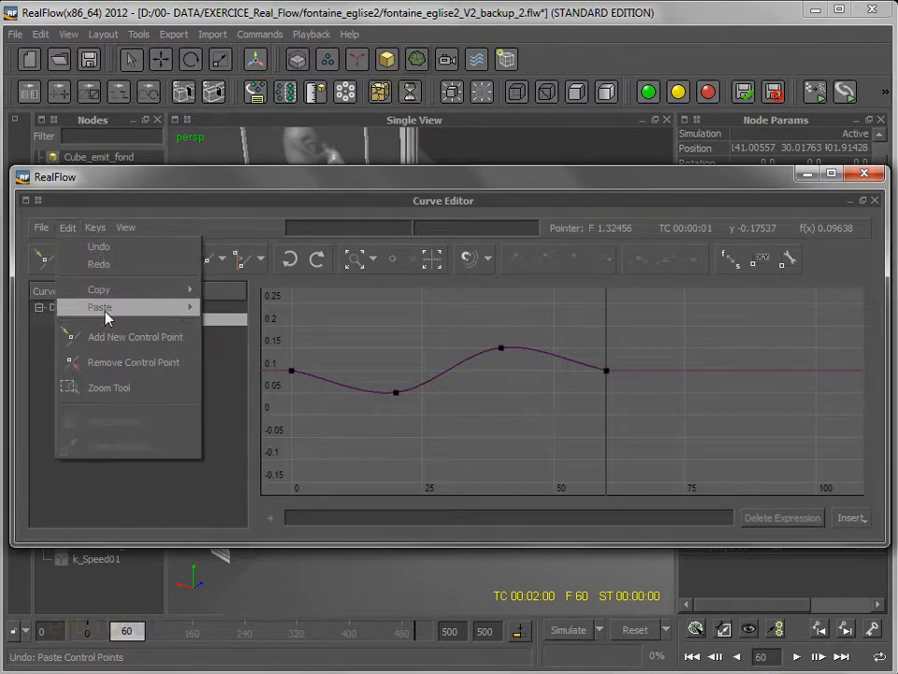
mouse_move(106, 318)
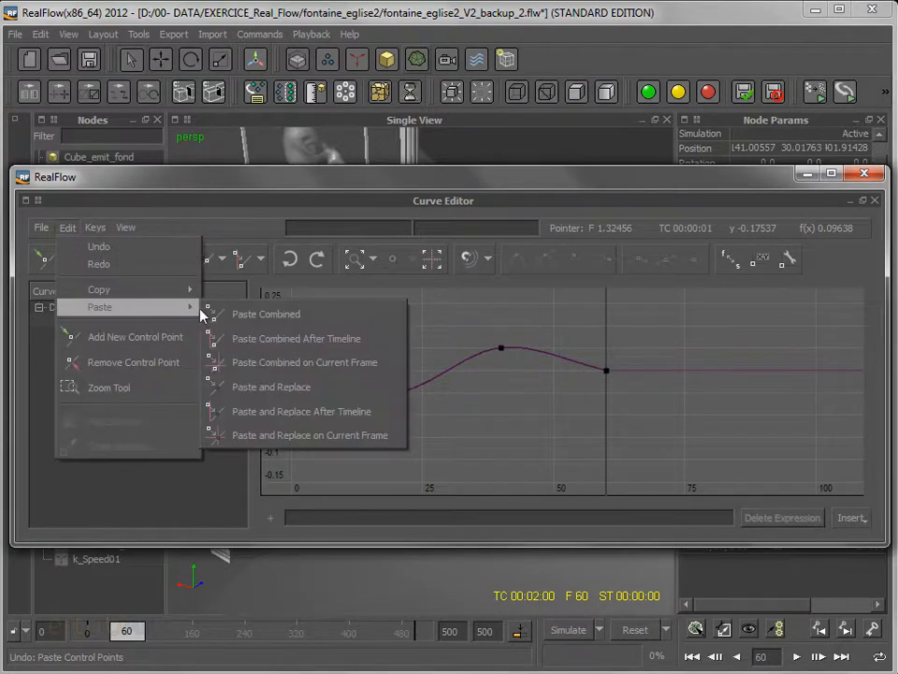
left_click(340, 348)
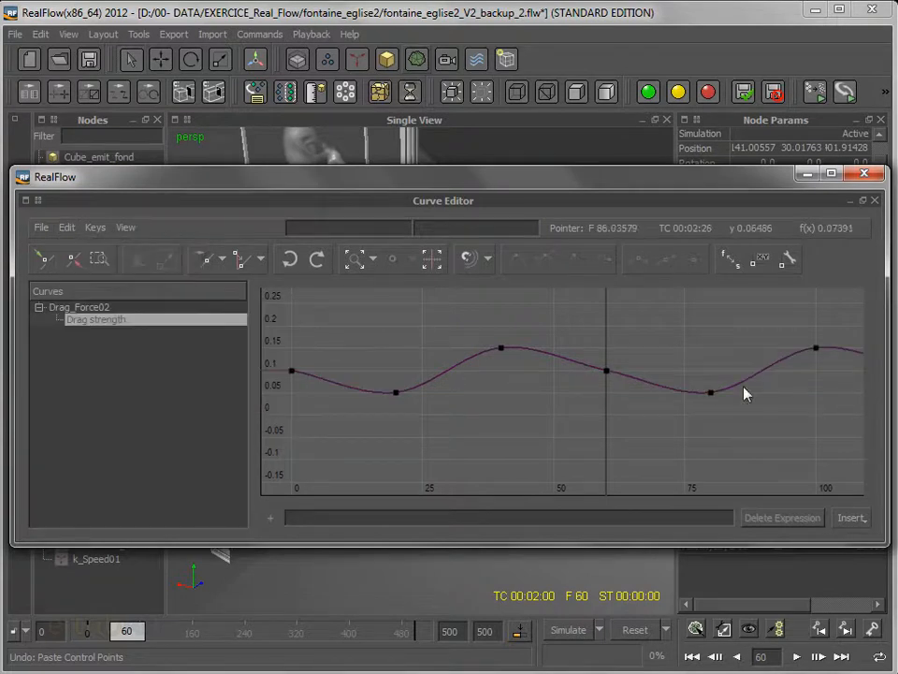
Check the last key's frame, move the timeline to frame 120 and paste the copied keys combined after it
middle_click_drag(745, 418, 397, 415)
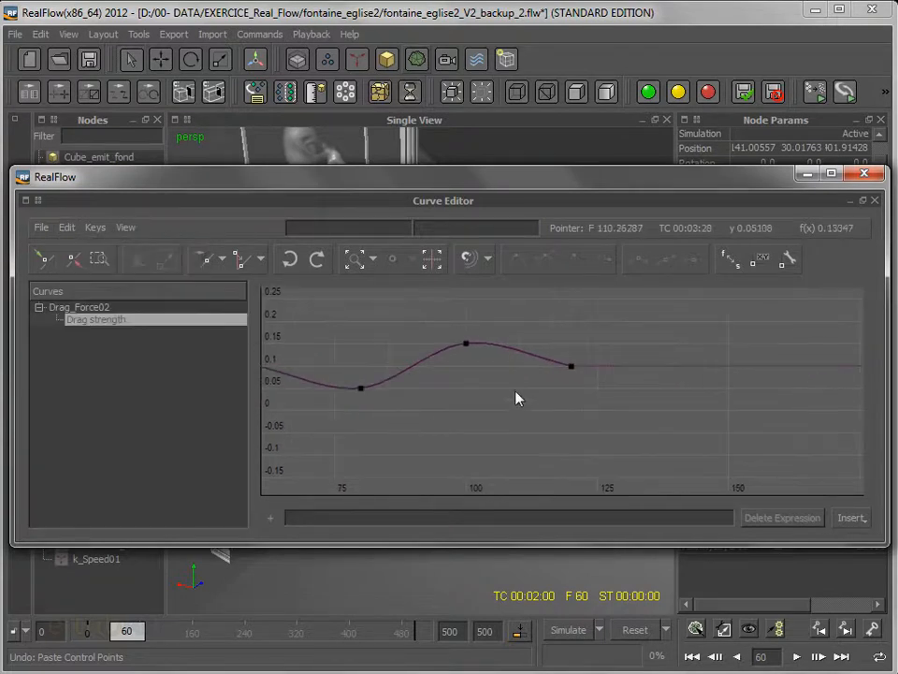
left_click(572, 369)
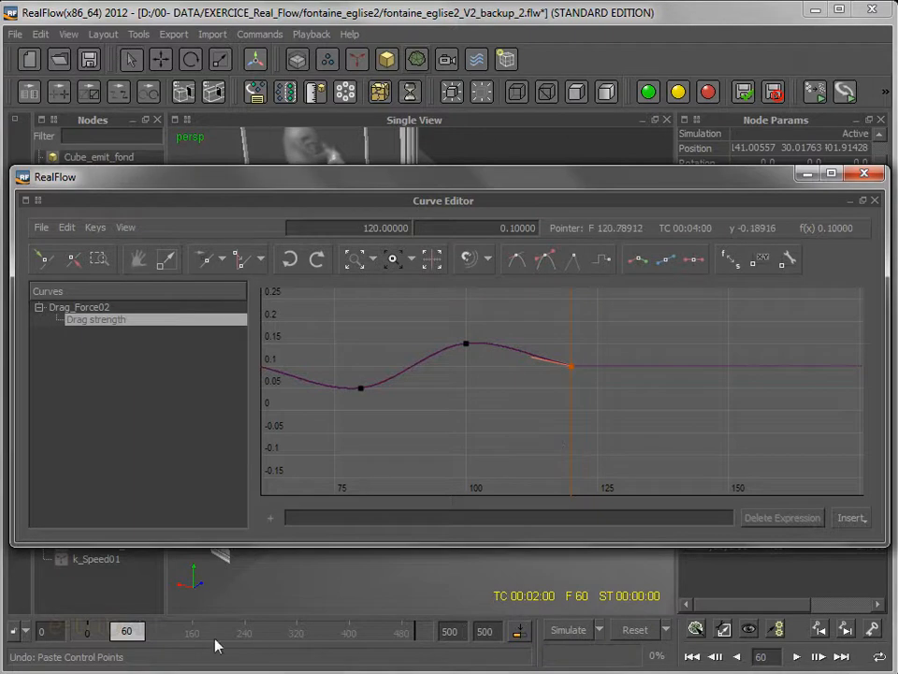
left_click_drag(128, 632, 168, 641)
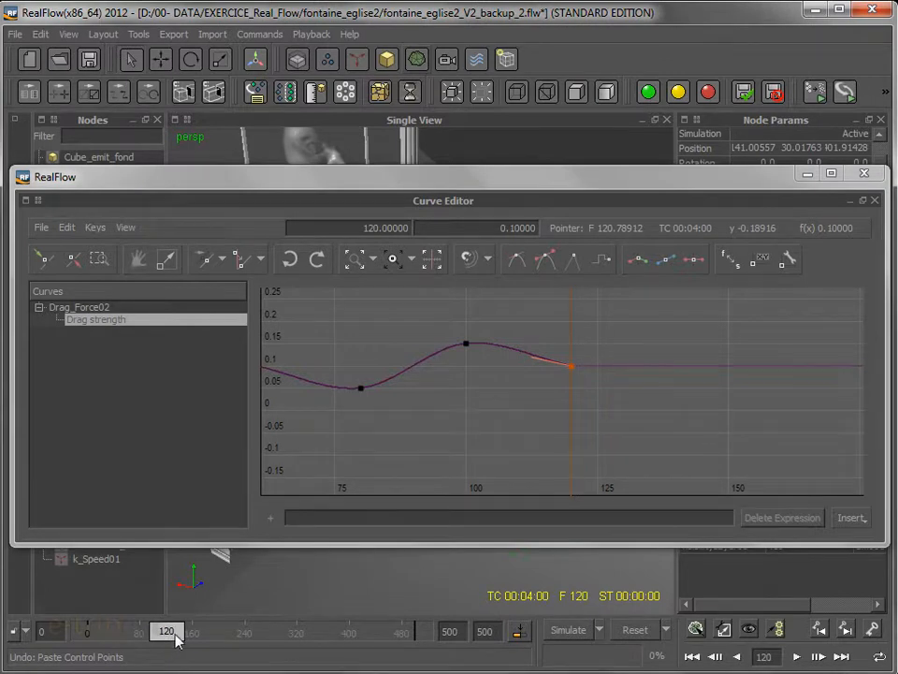
left_click(68, 228)
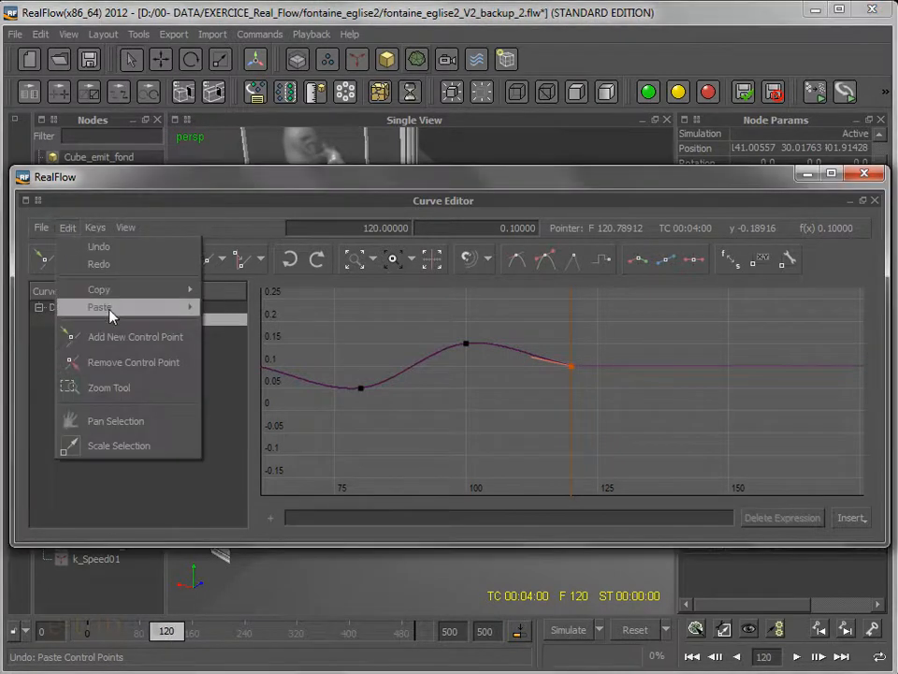
mouse_move(111, 308)
left_click(289, 353)
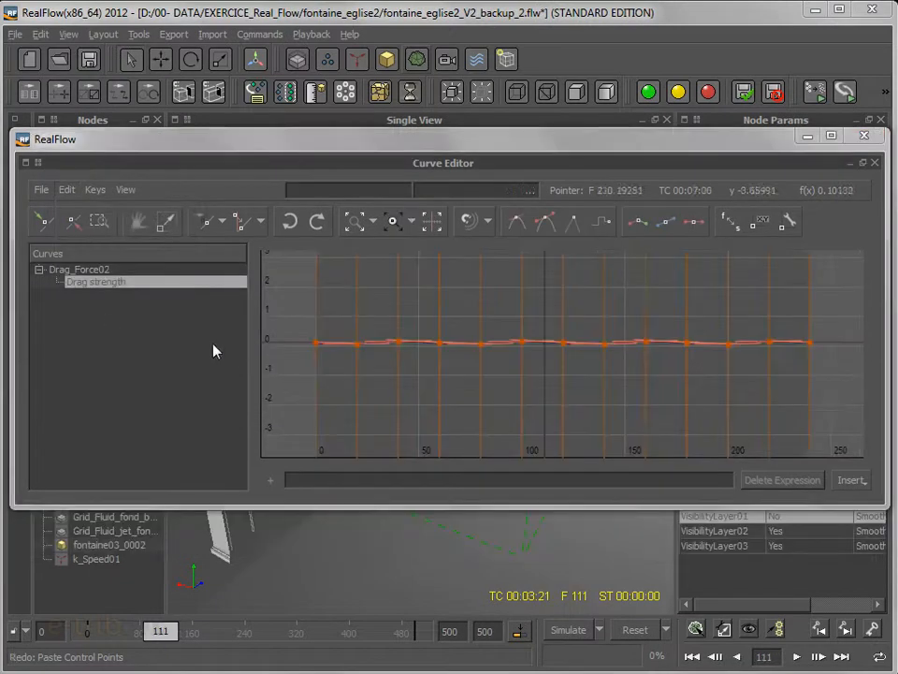
Select all the Drag strength keys, copy the curve and paste it combined after the timeline position at frame 239
left_click_drag(299, 293, 846, 437)
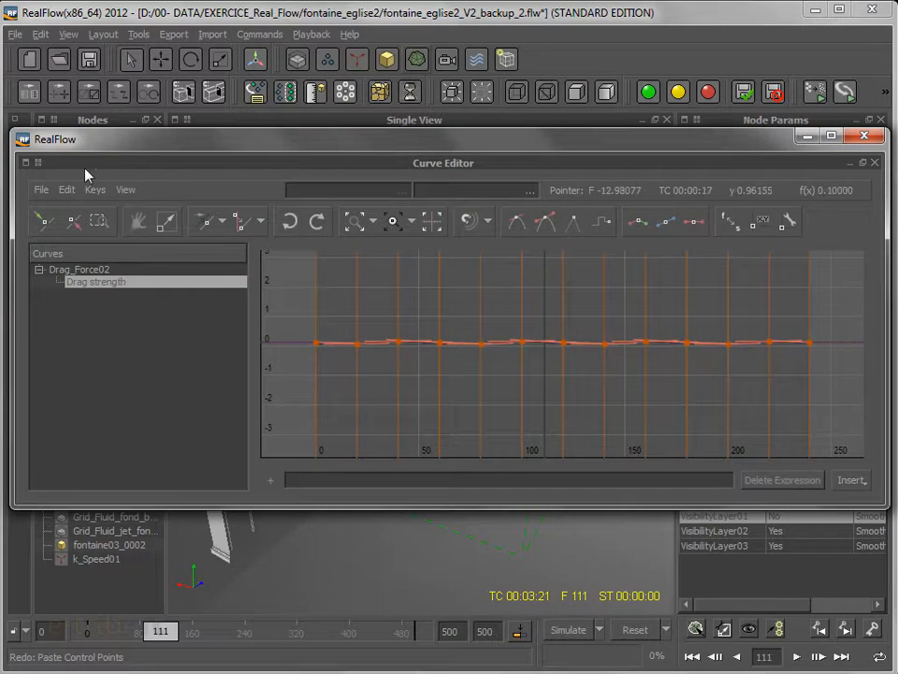
left_click(67, 190)
mouse_move(120, 251)
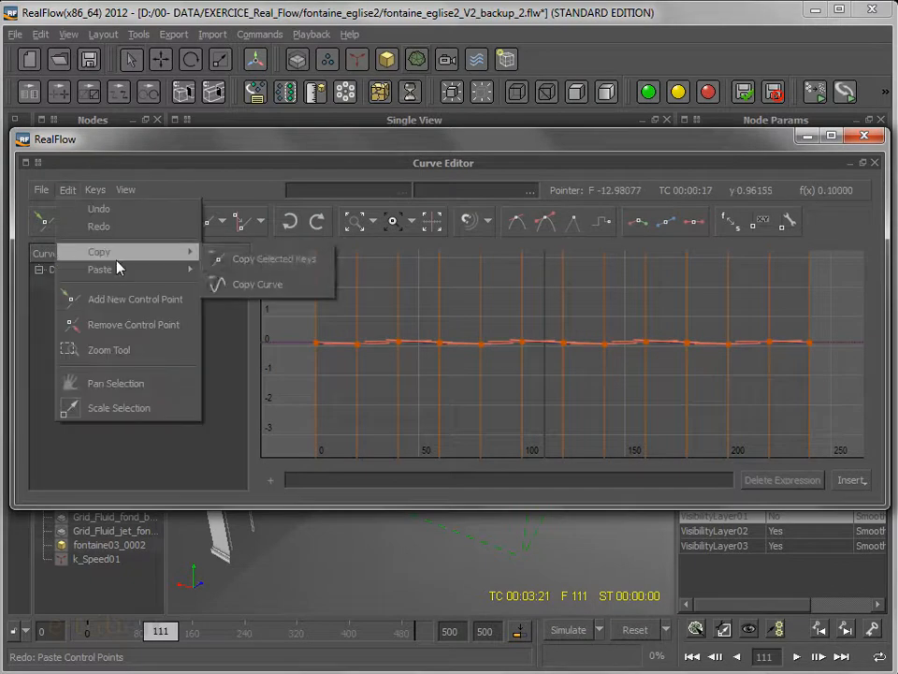
left_click(259, 285)
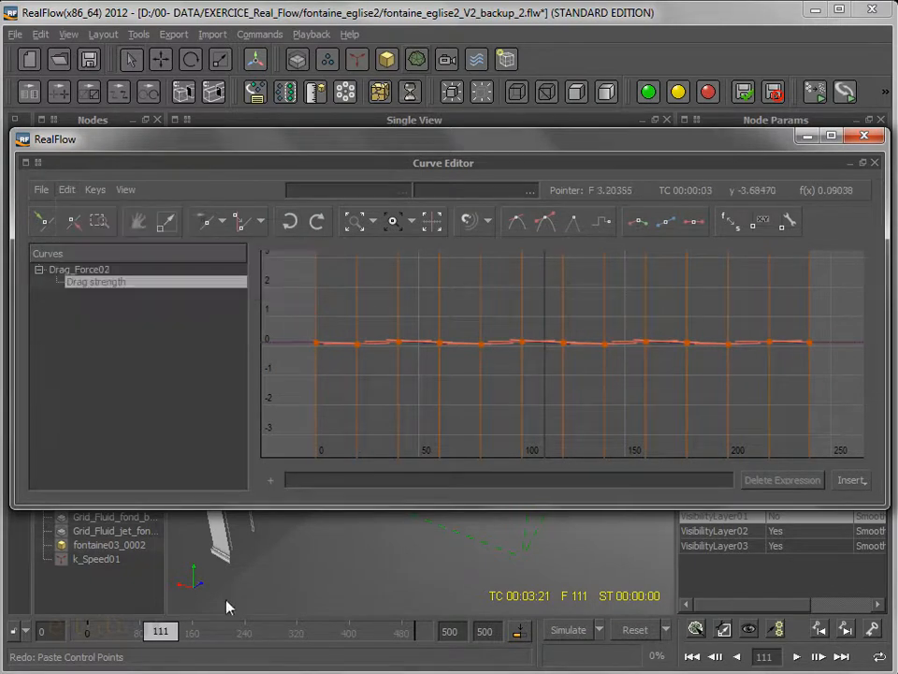
left_click_drag(174, 644, 247, 645)
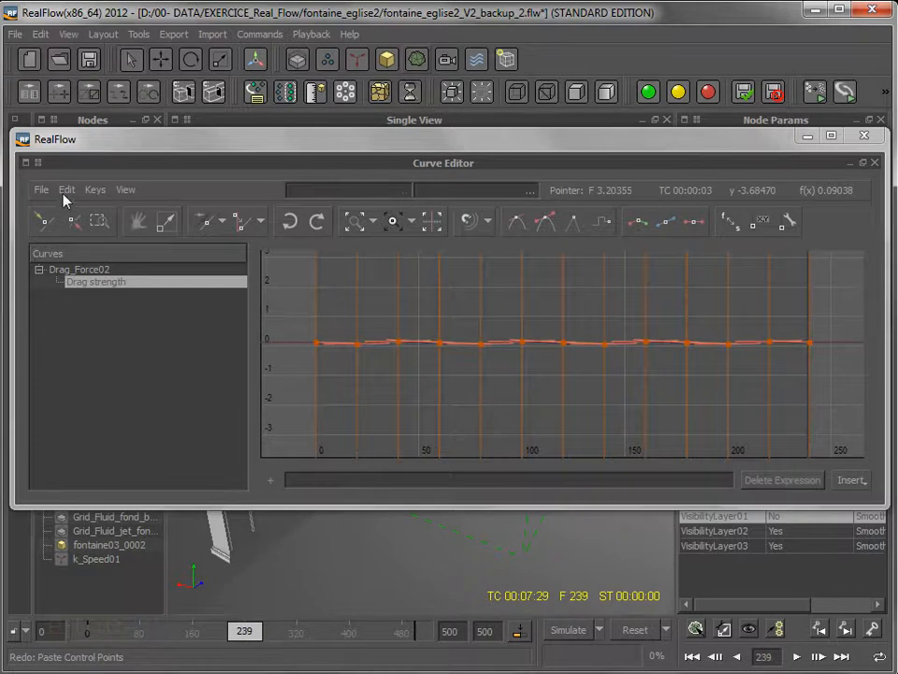
left_click(66, 191)
mouse_move(120, 270)
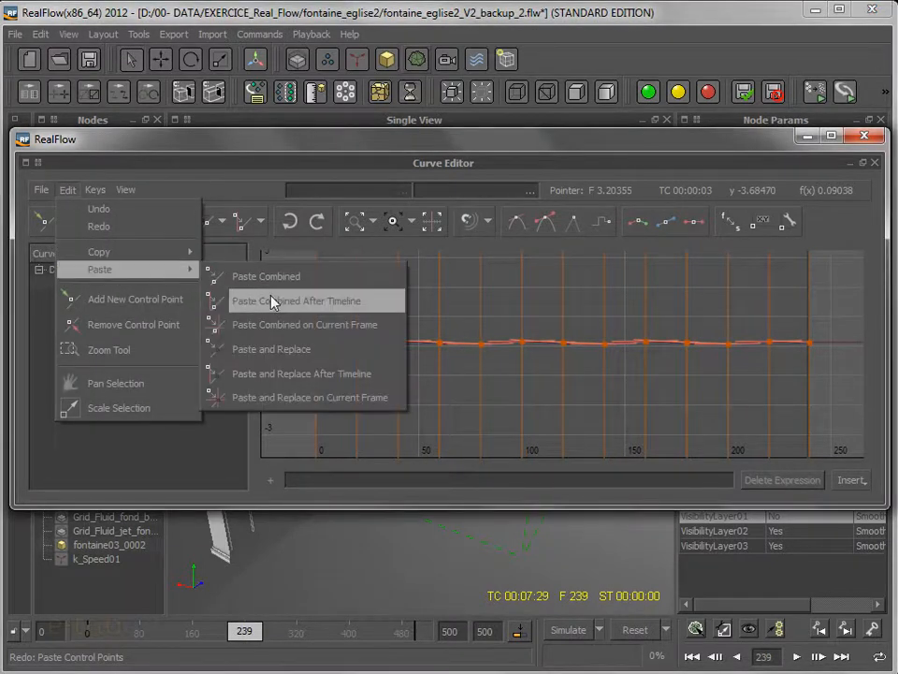
left_click(300, 302)
Delete the redundant Drag strength key at frame 240, where the two curve sections join
scroll(717, 393, "up", 3)
middle_click_drag(743, 384, 717, 601)
scroll(584, 403, "up", 2)
scroll(585, 402, "up", 1)
middle_click_drag(595, 295, 585, 520)
scroll(573, 390, "up", 4)
left_click(550, 368)
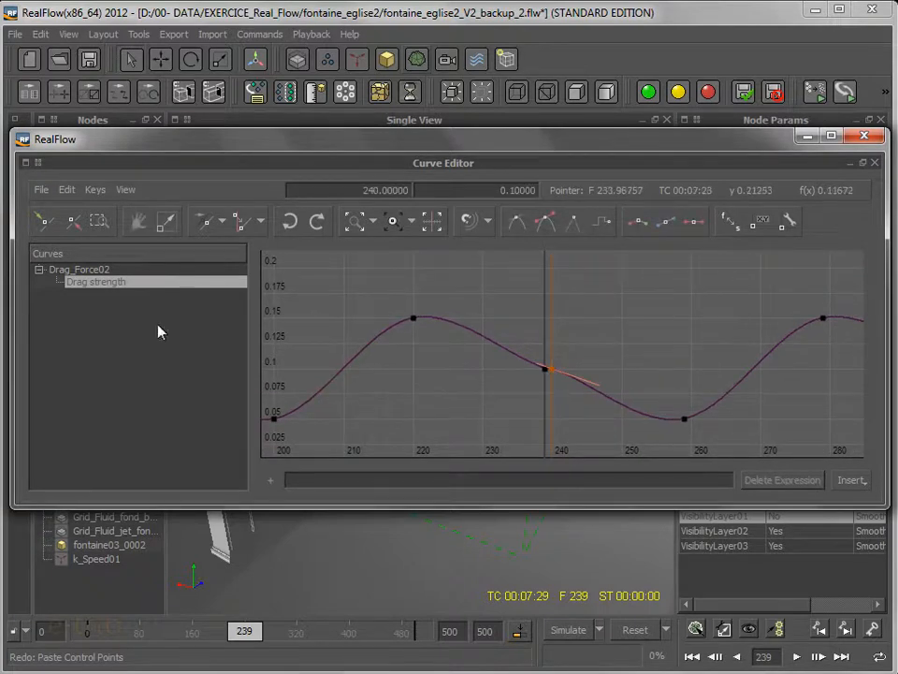
left_click(71, 193)
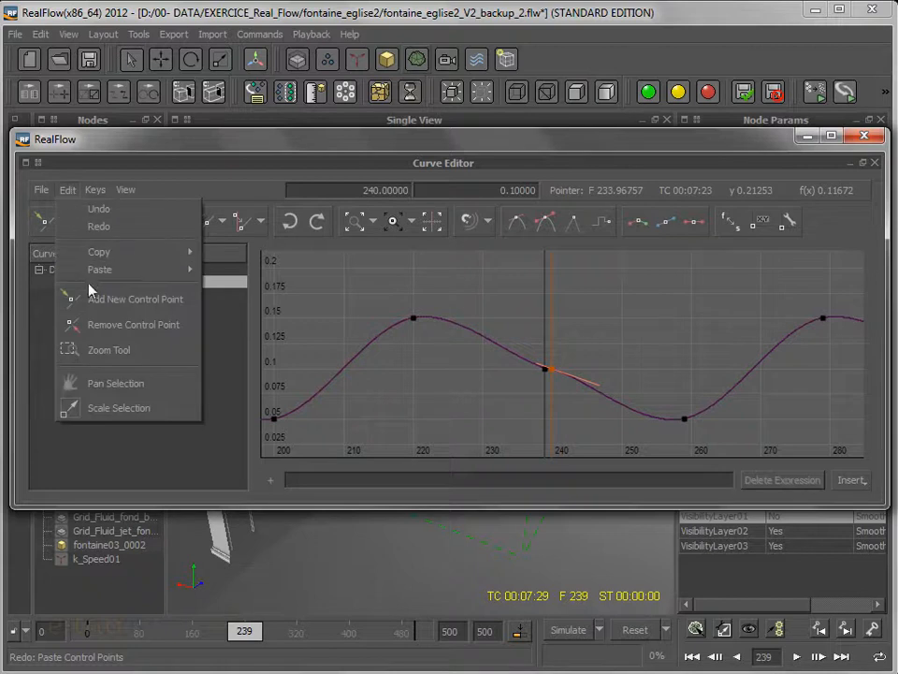
mouse_move(96, 190)
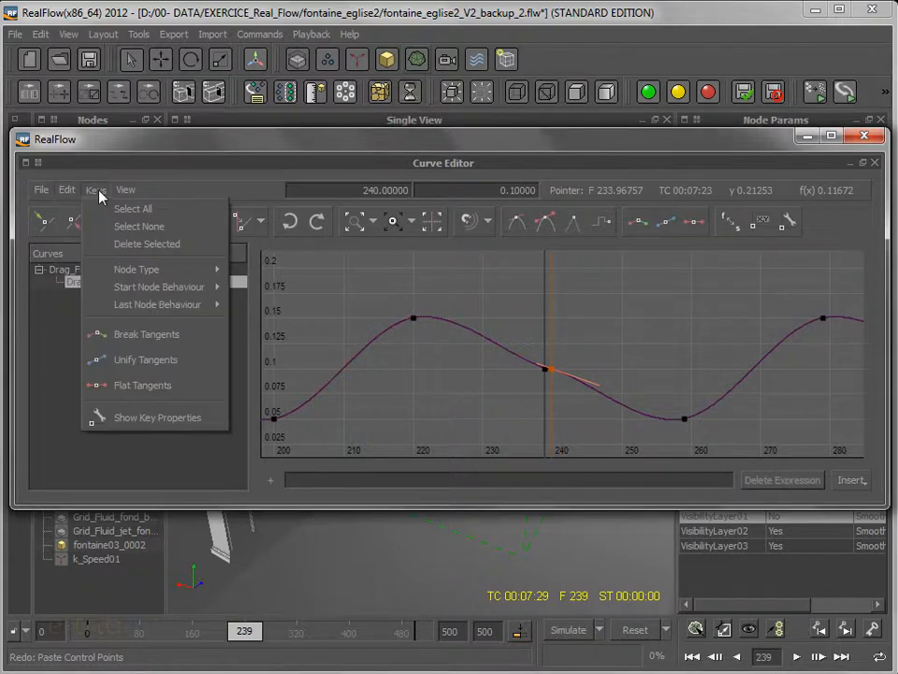
left_click(141, 244)
Examine the repeated Drag strength curve from its start past frame 250 and clear the Curve Editor off the scene view
scroll(558, 401, "down", 5)
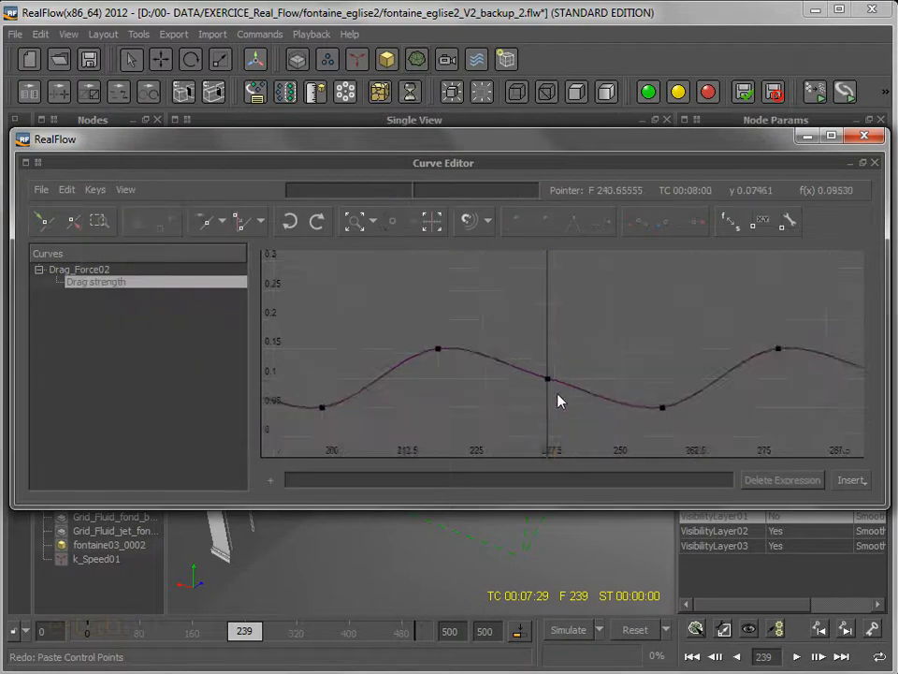
scroll(558, 401, "down", 6)
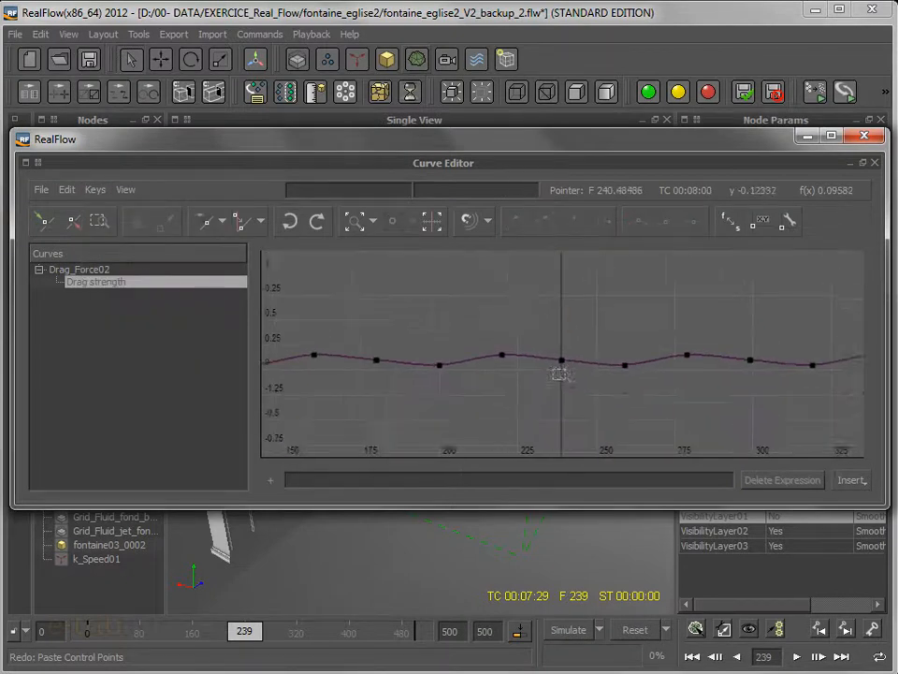
scroll(584, 318, "down", 2)
middle_click_drag(671, 322, 714, 352)
scroll(430, 373, "down", 2)
middle_click_drag(338, 397, 514, 386)
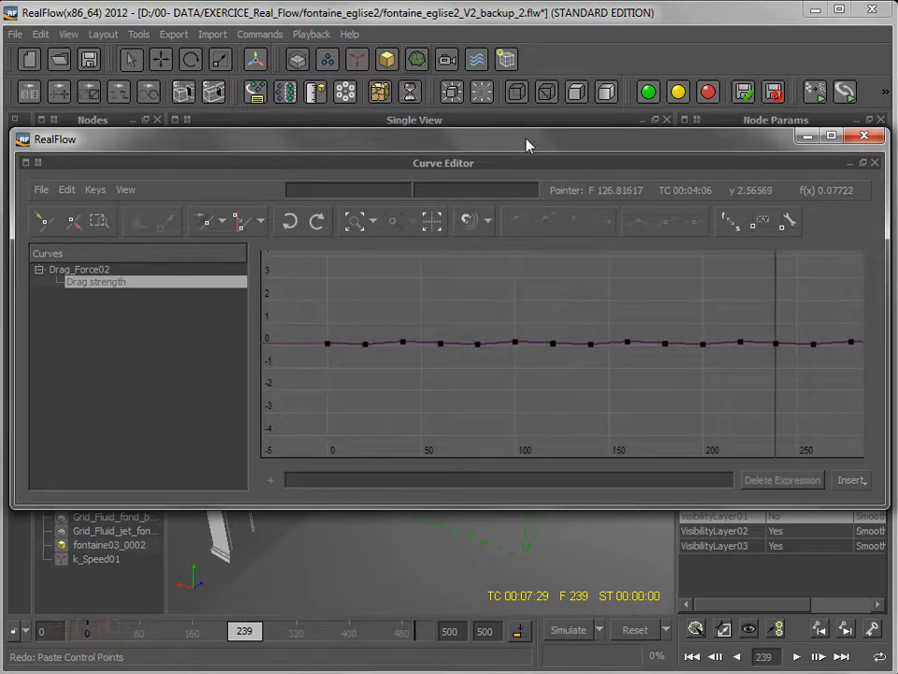
left_click_drag(530, 145, 897, 177)
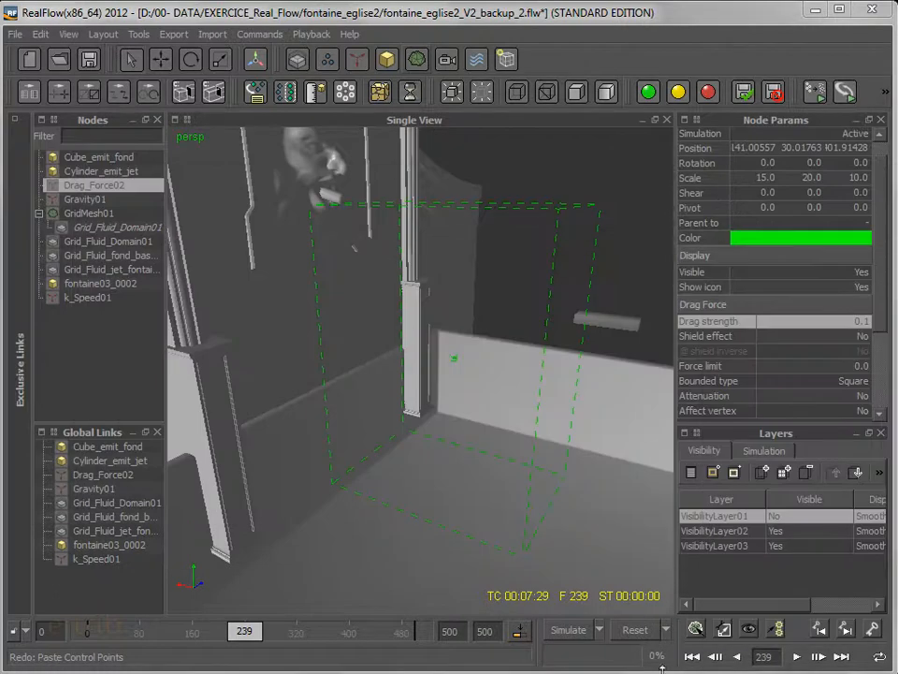
Stop the simulation begun from frame 239, reset the scene and run the simulation again from the start
left_click(568, 630)
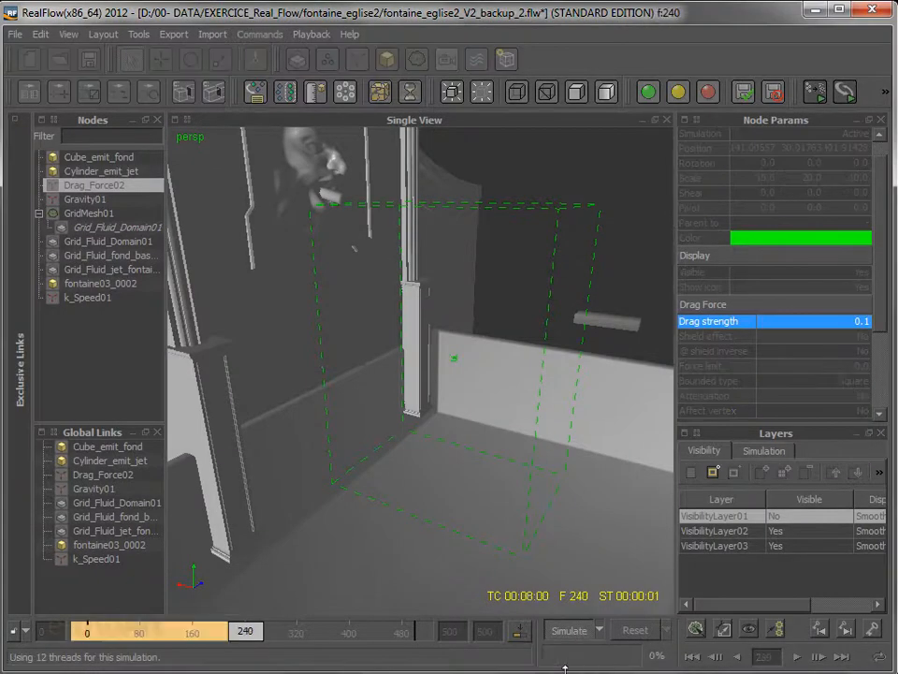
left_click(570, 631)
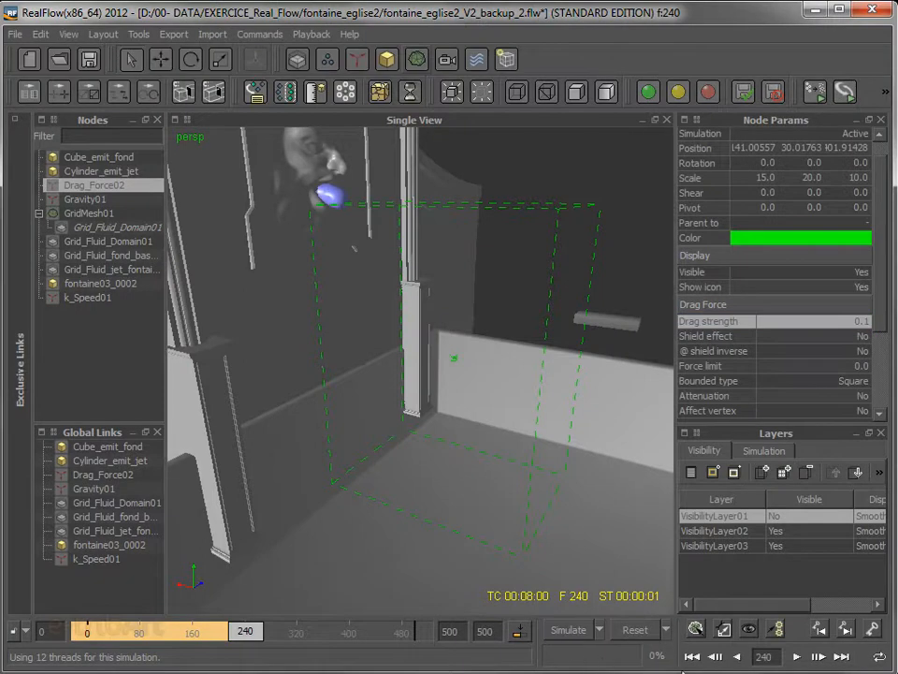
left_click(635, 630)
left_click(793, 472)
left_click(558, 634)
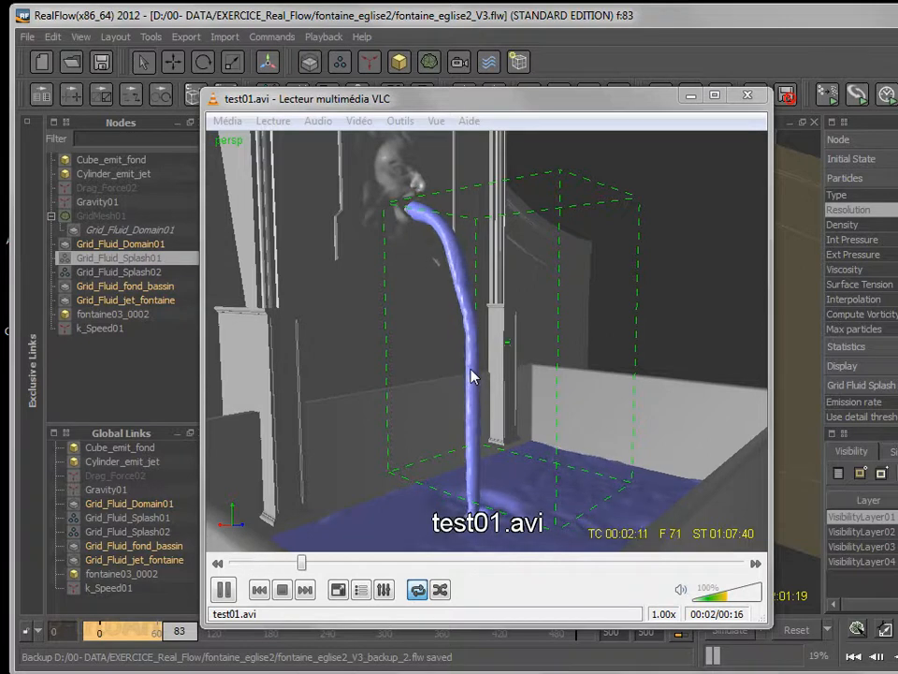
Watch the test01.avi preview of the simulated jet, then clear the video player off the fountain scene
left_click_drag(552, 107, 595, 74)
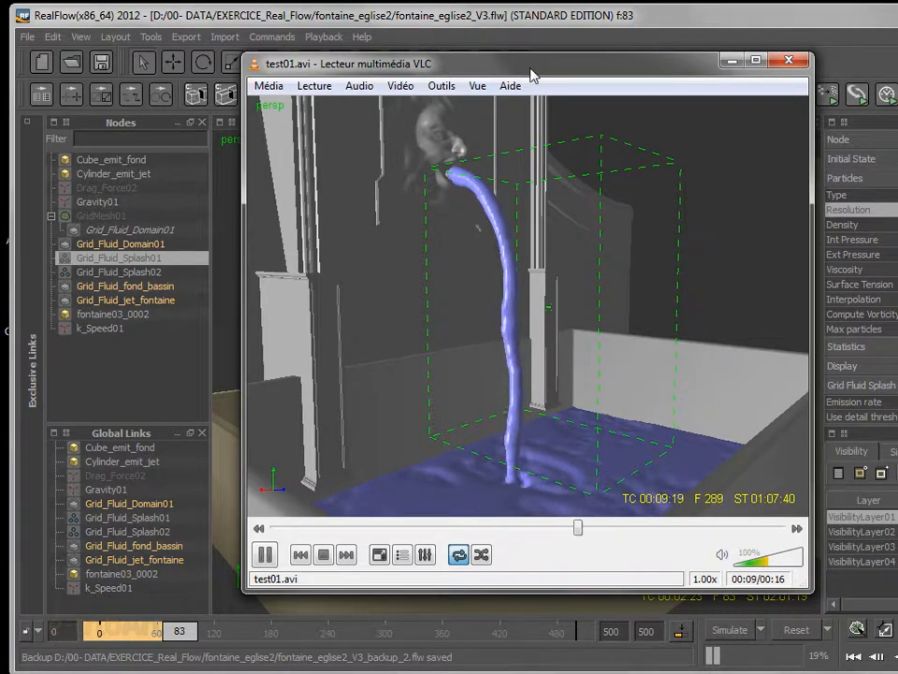
left_click_drag(561, 63, 897, 103)
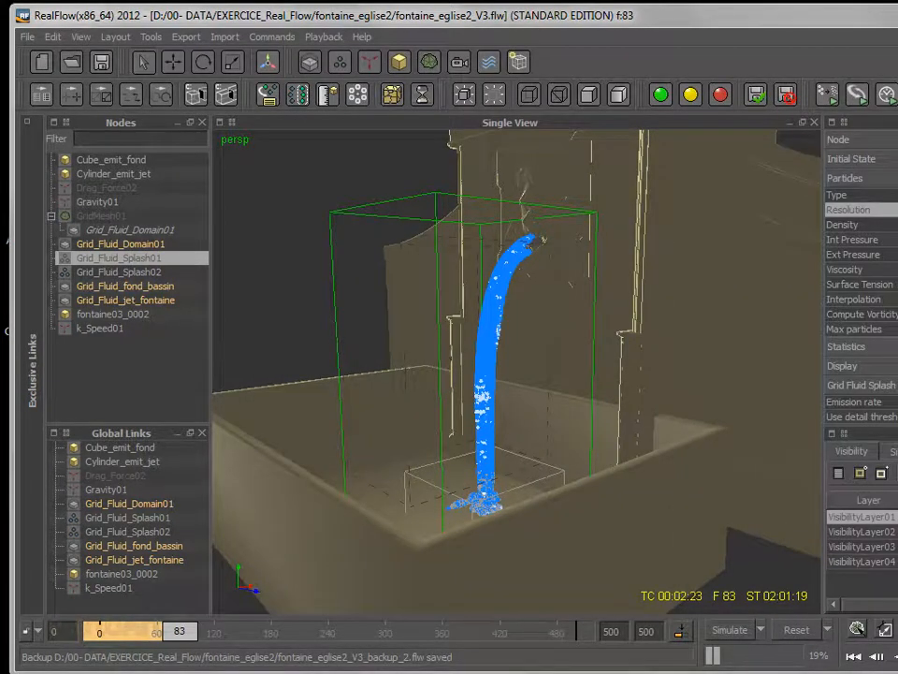
left_click_drag(897, 671, 897, 673)
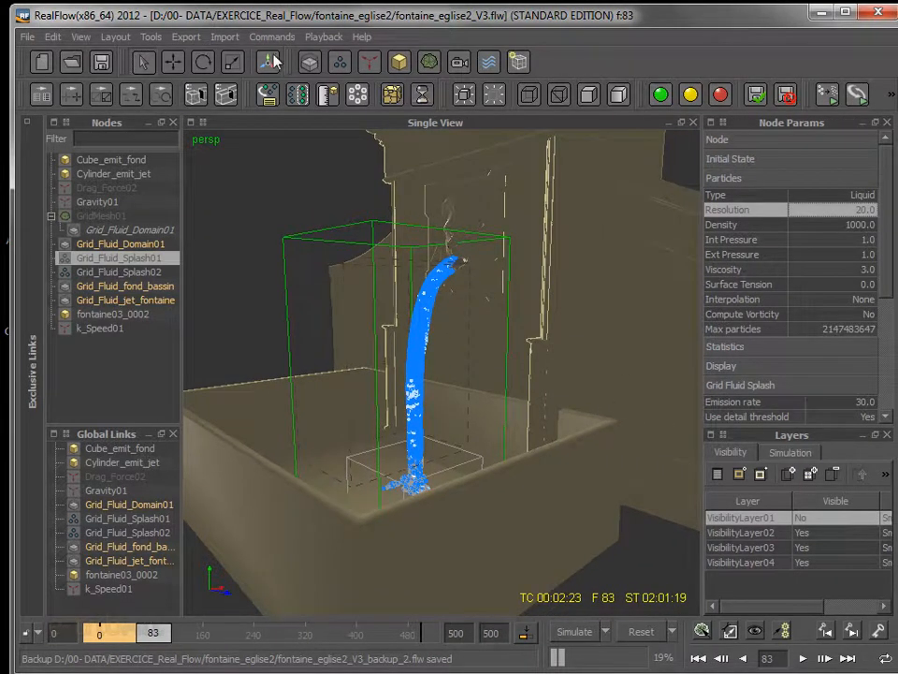
Add a third grid fluid Splash emitter and compare its parameters with those of the two existing splash emitters
left_click(310, 62)
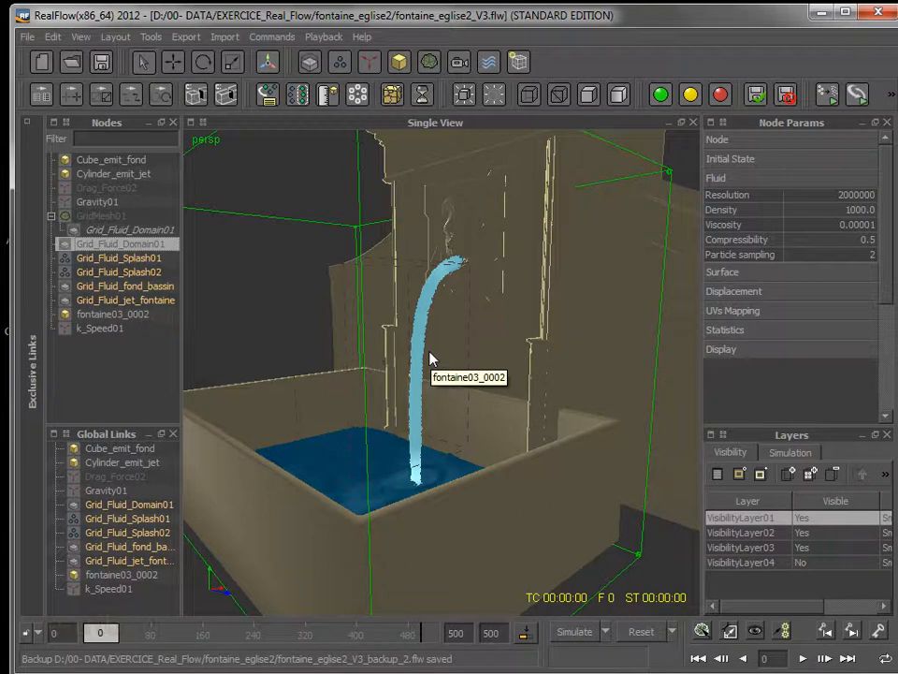
left_click(311, 63)
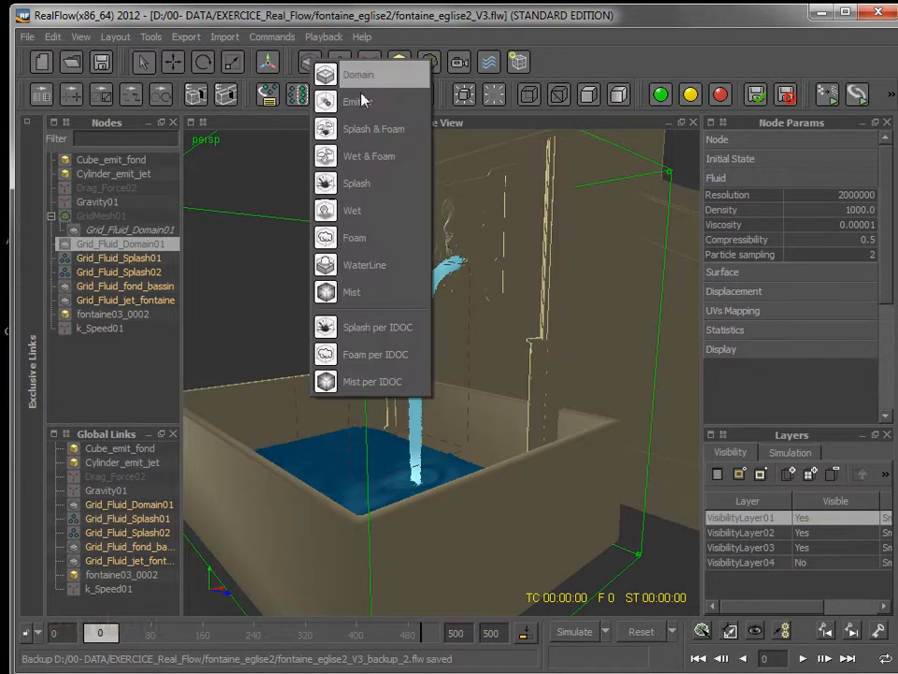
left_click(353, 185)
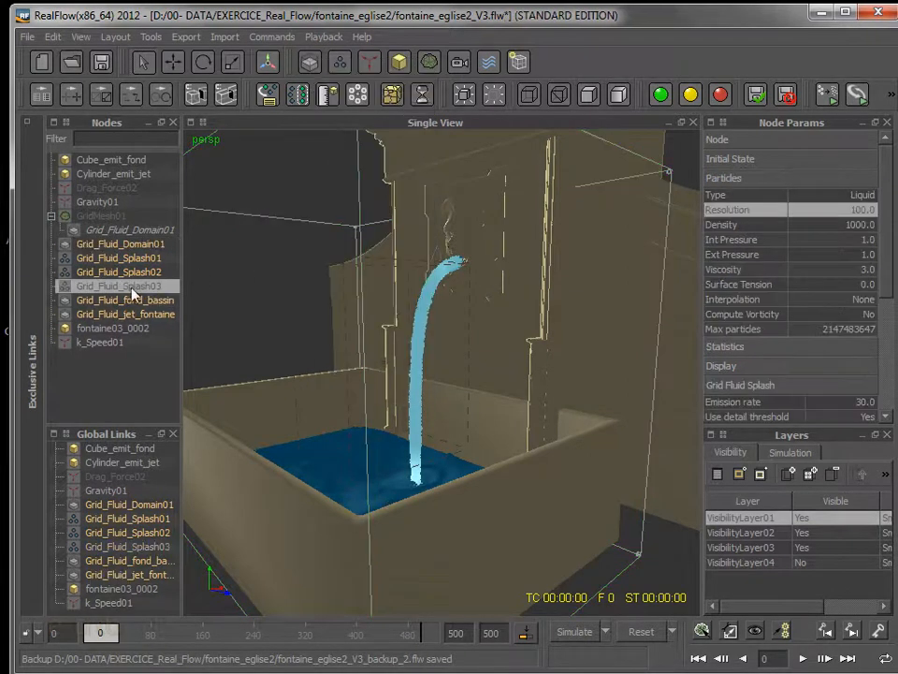
left_click(143, 259)
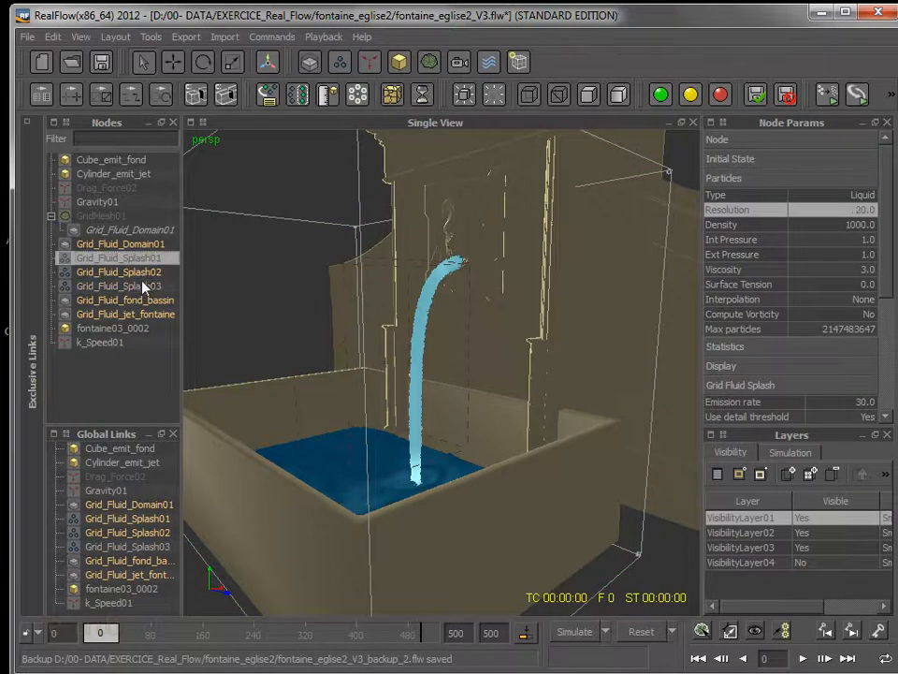
left_click(145, 271)
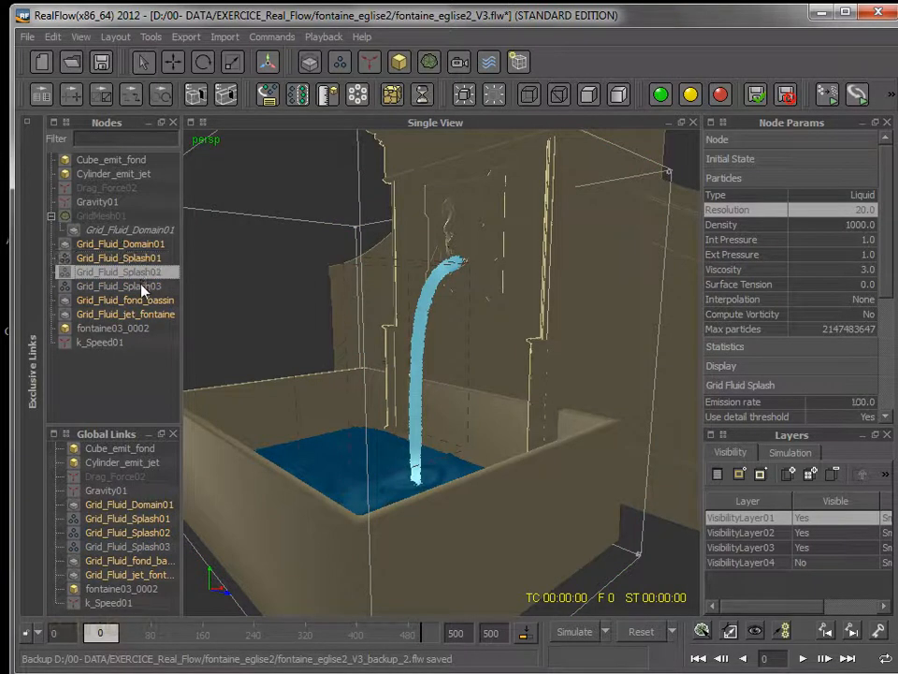
left_click(141, 285)
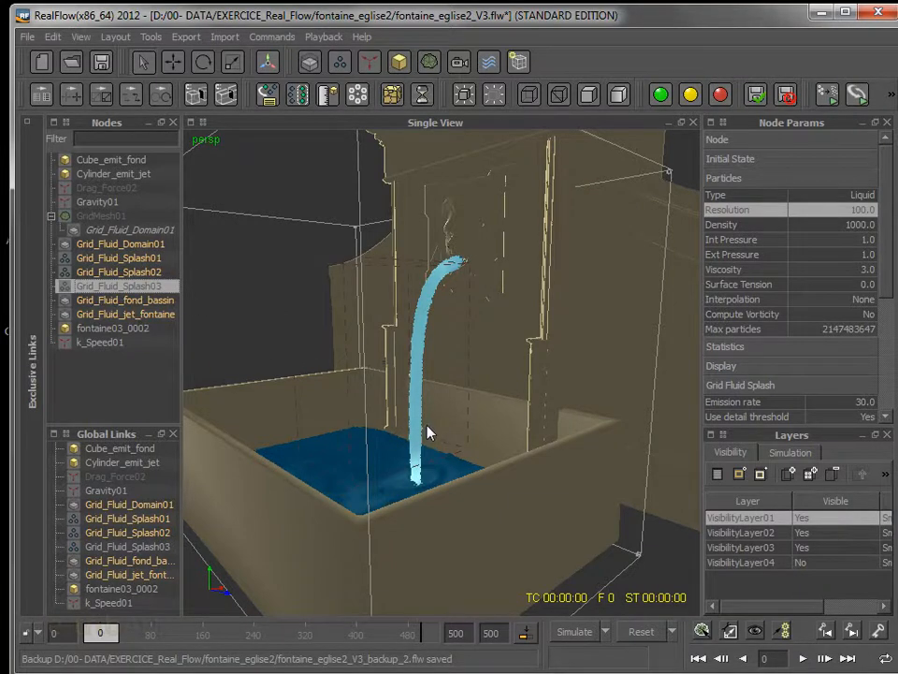
Hide VisibilityLayer01 so the fluid and its domain no longer cover the fountain
left_click_drag(517, 439, 440, 513, "alt")
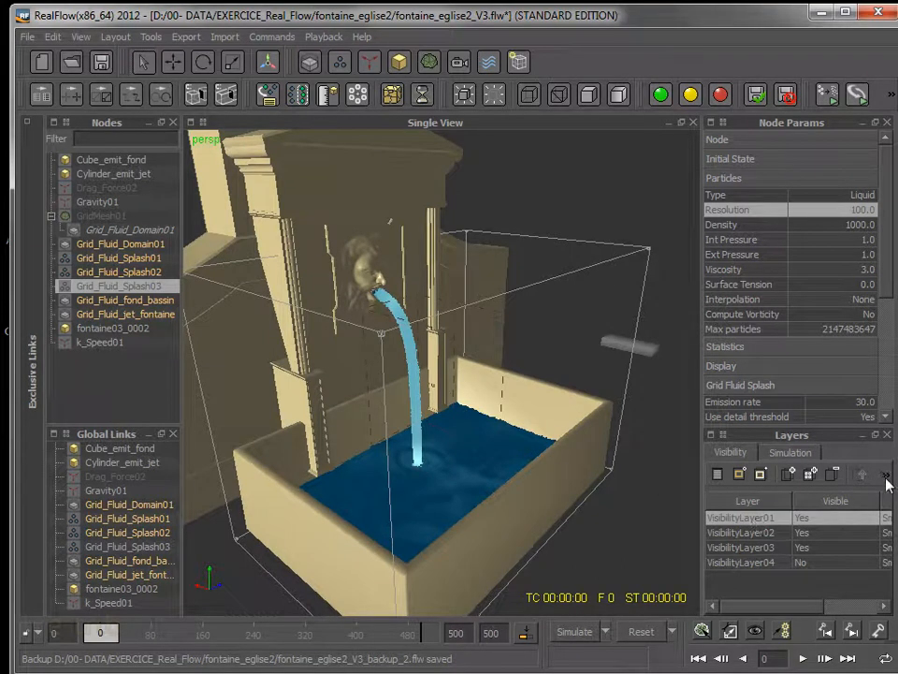
left_click(885, 476)
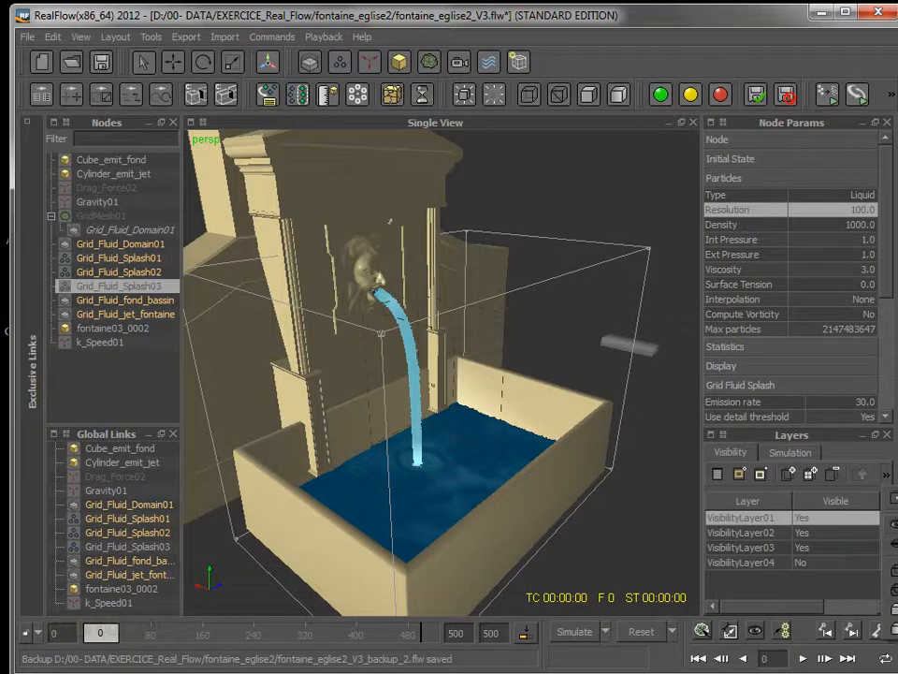
left_click(894, 546)
Locate the Grid_Fluid_Splash03 box away from the fountain and move it along its Z axis into the basin
left_click_drag(604, 478, 405, 517, "alt")
scroll(559, 455, "down", 5)
scroll(520, 475, "down", 3)
scroll(355, 524, "down", 2)
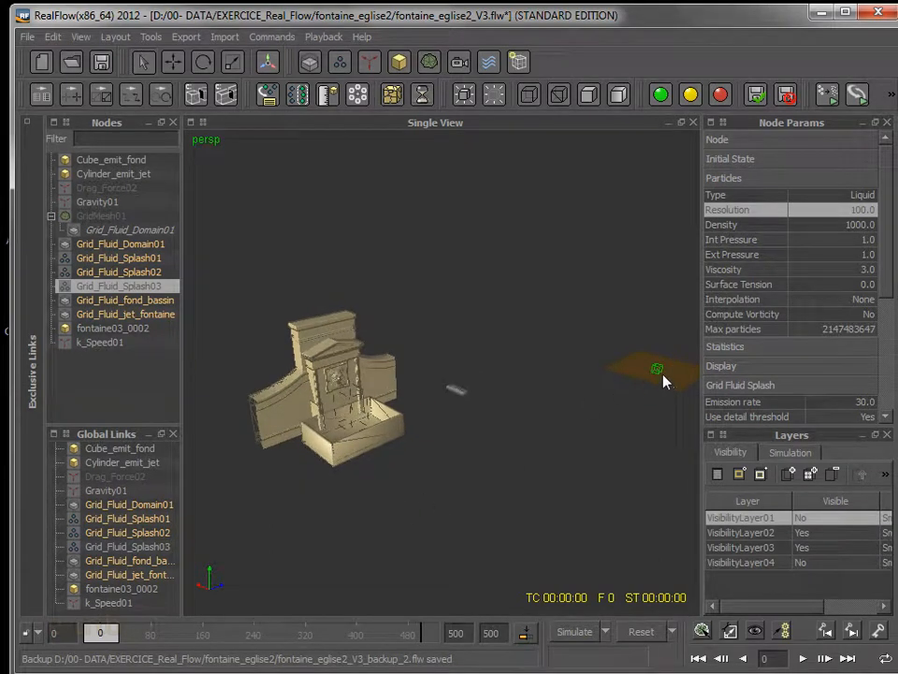
key("w")
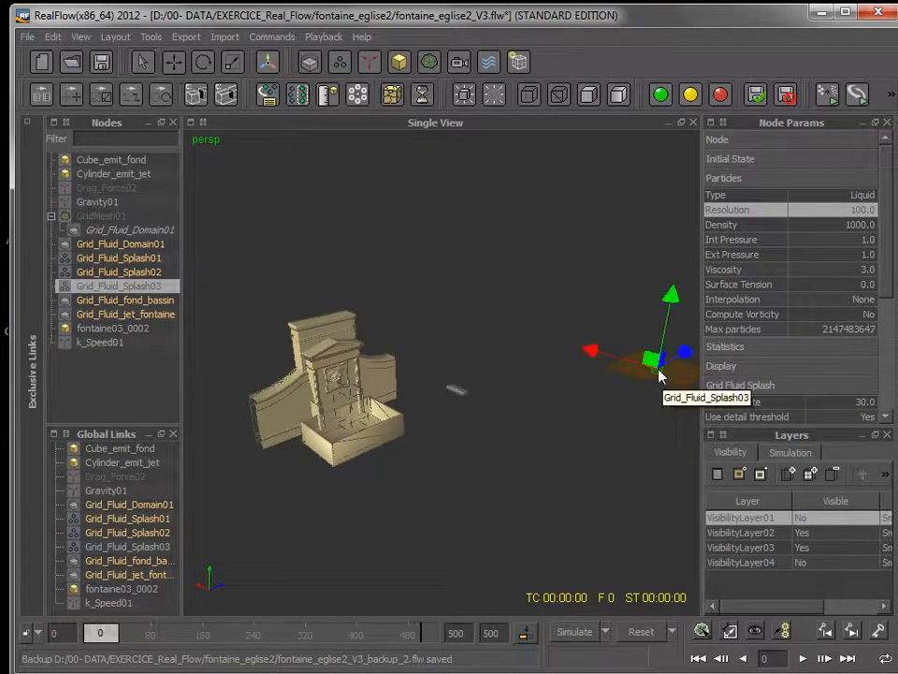
left_click_drag(683, 360, 409, 416)
scroll(402, 474, "up", 5)
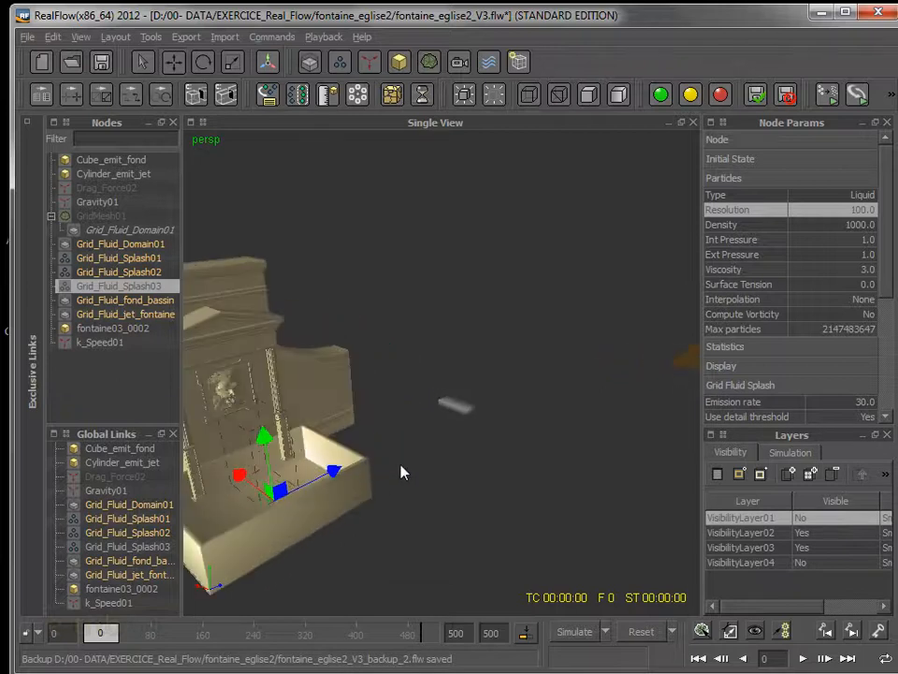
scroll(450, 460, "up", 8)
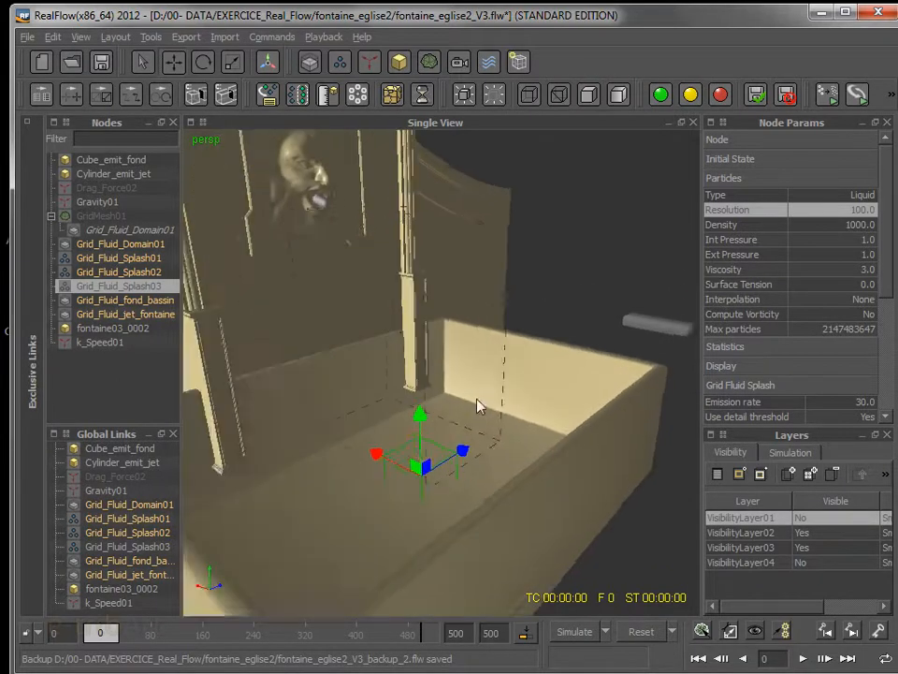
Raise the Grid_Fluid_Splash03 box above the basin floor and shift it sideways into line with the carved mouth
left_click_drag(581, 314, 467, 450, "alt")
left_click_drag(482, 358, 485, 261)
scroll(504, 369, "down", 4)
mouse_move(505, 375)
left_mouse_down("alt")
mouse_move(393, 420)
mouse_move(556, 405)
mouse_move(542, 389)
mouse_move(576, 447)
mouse_move(592, 441)
mouse_move(524, 427)
mouse_move(511, 363)
left_mouse_up("alt")
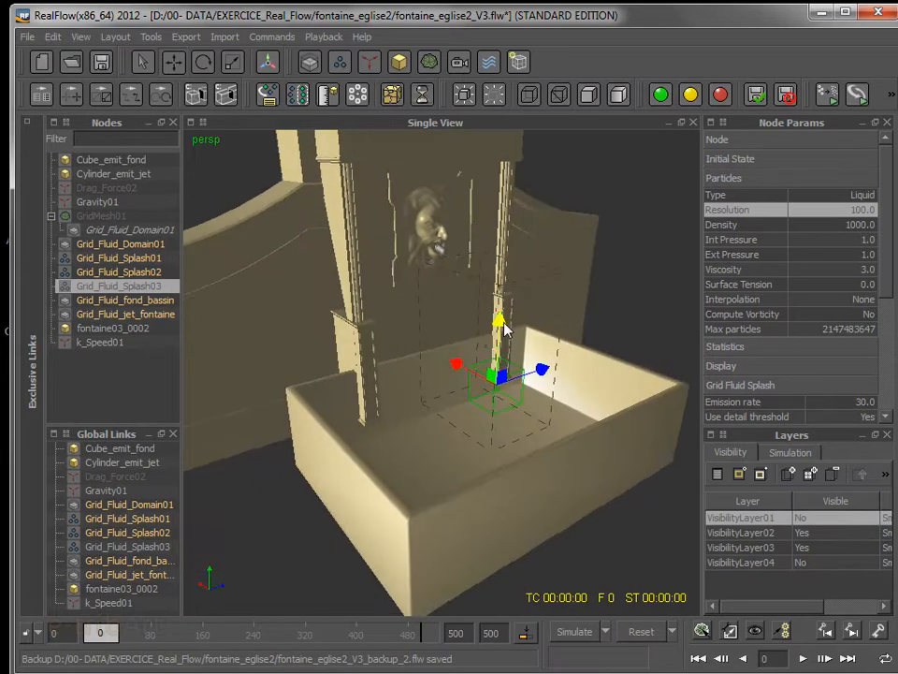
mouse_move(502, 296)
left_mouse_down()
mouse_move(501, 258)
mouse_move(499, 278)
left_mouse_up()
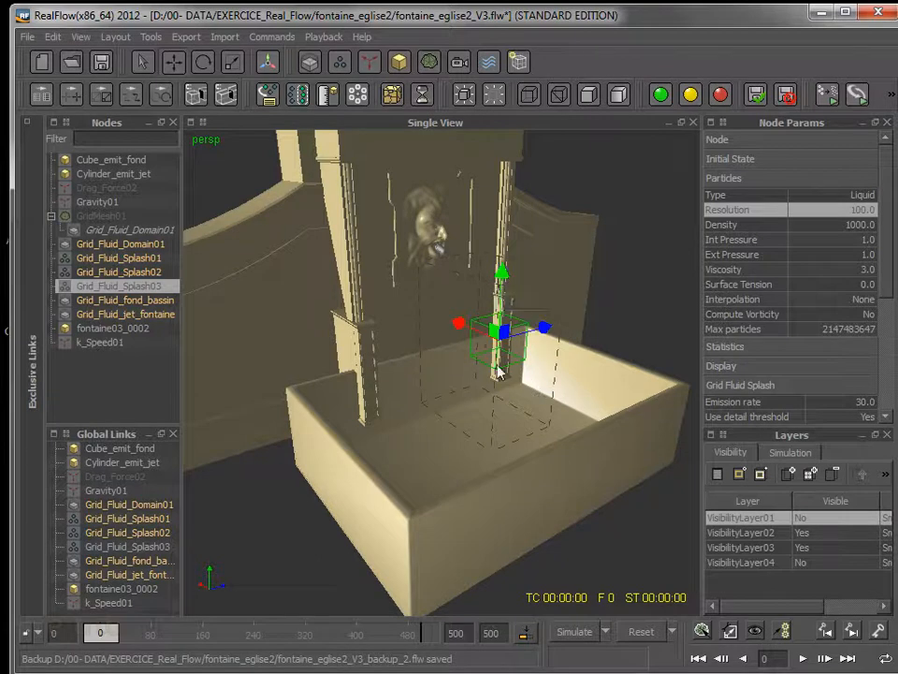
left_click_drag(546, 331, 530, 344)
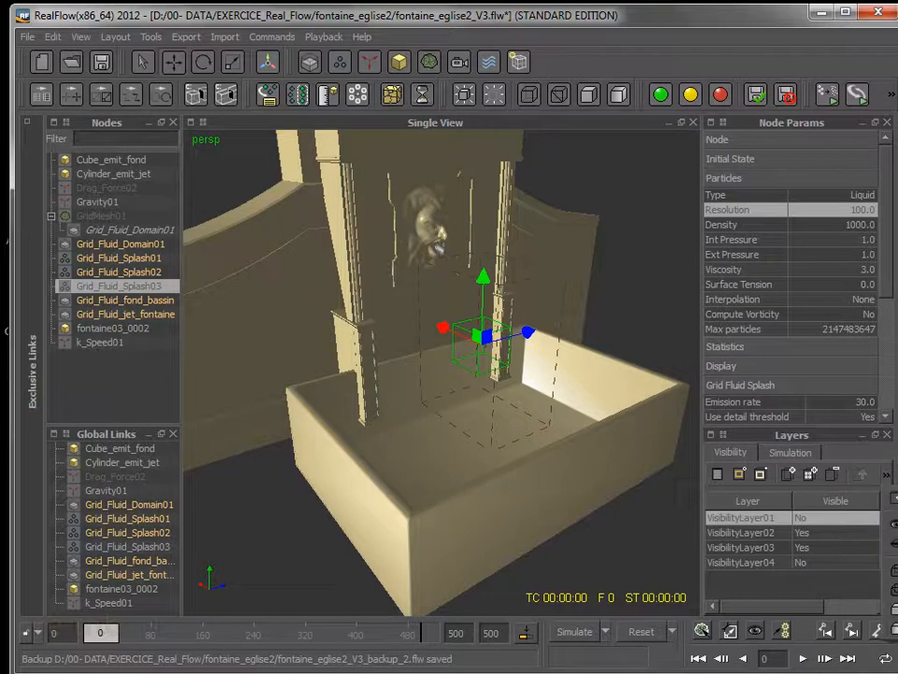
Show VisibilityLayer01 again and check the Grid_Fluid_Splash03 box's alignment with the water jet
left_click(893, 524)
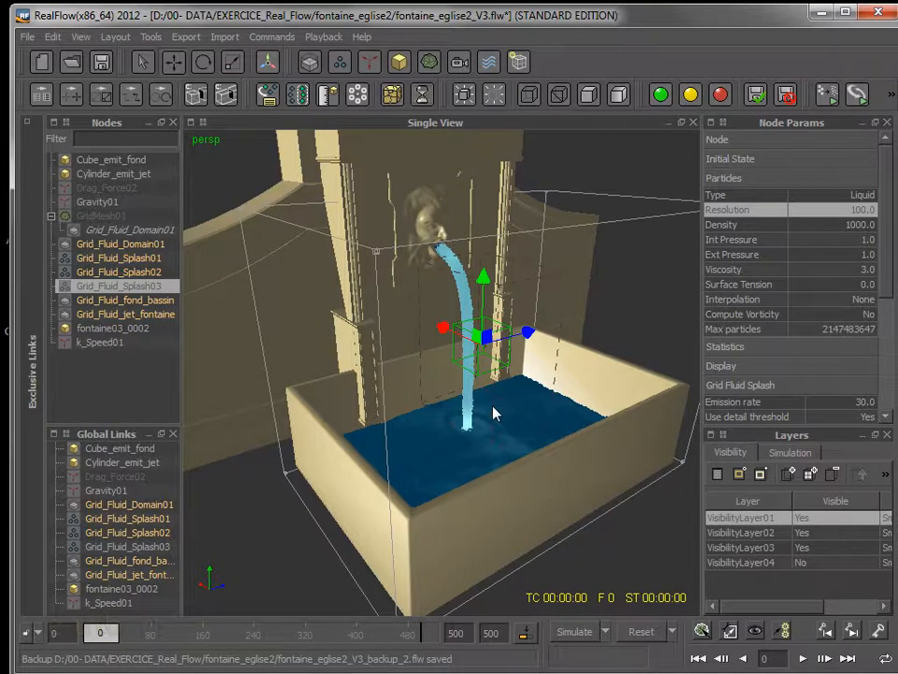
left_click_drag(517, 412, 431, 327, "alt")
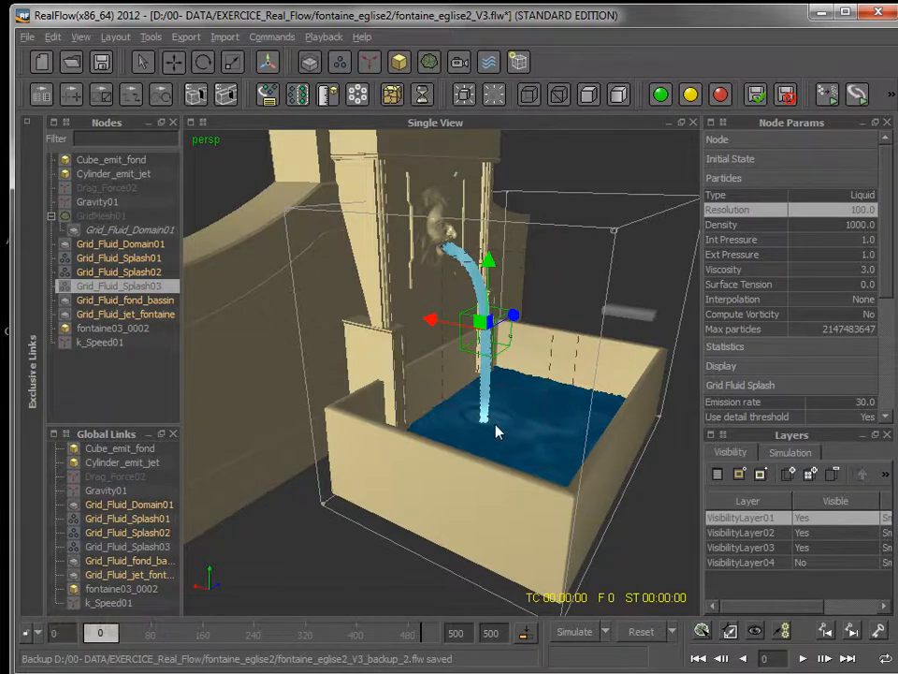
scroll(496, 430, "up", 5)
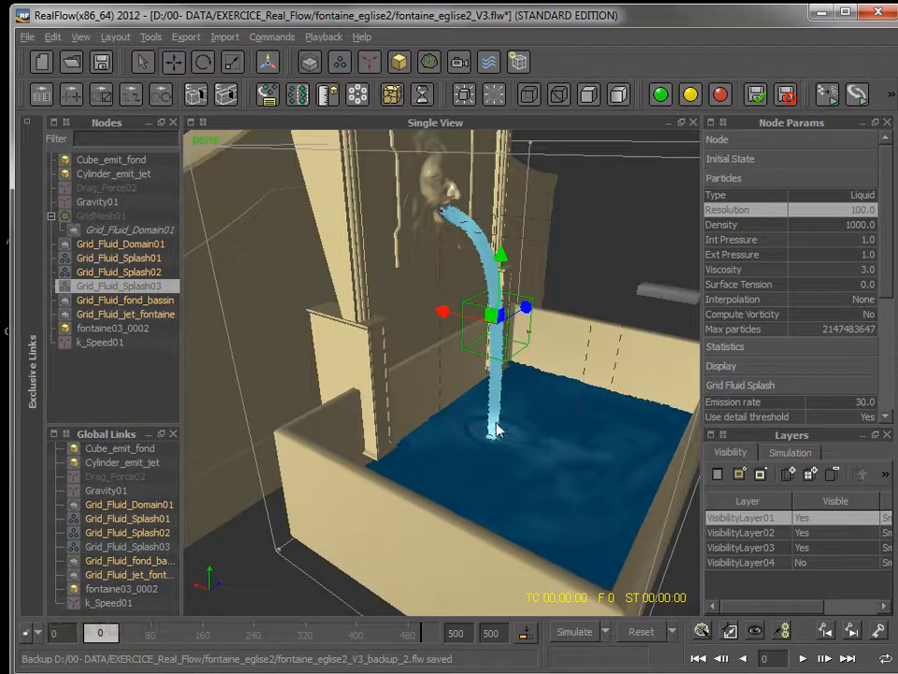
Stretch the Grid_Fluid_Splash03 box vertically to span the jet from mouth to water surface and adjust its height
key("r")
left_click_drag(508, 259, 532, 28)
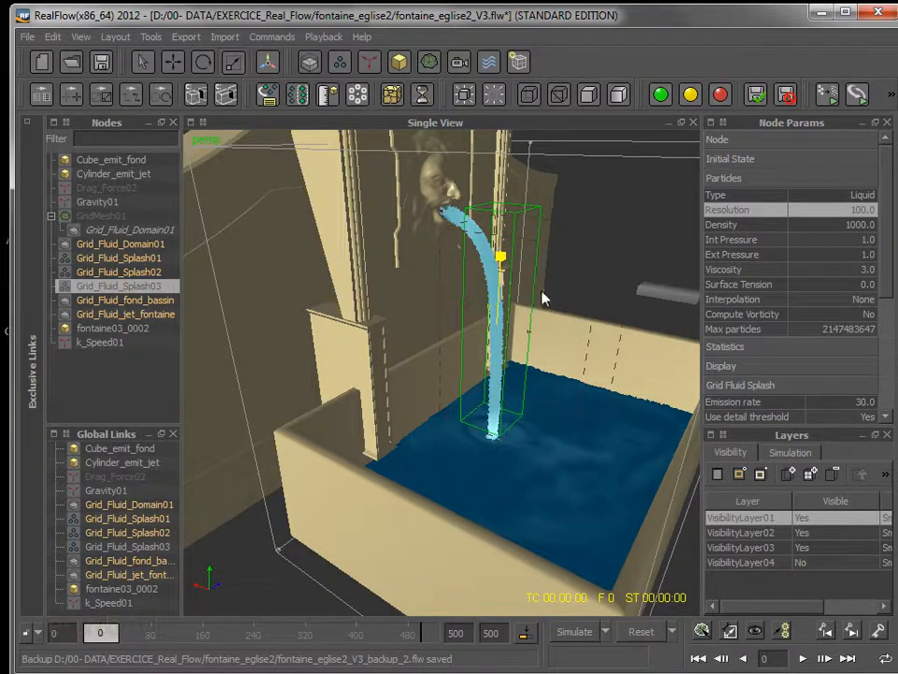
left_click_drag(500, 255, 503, 190)
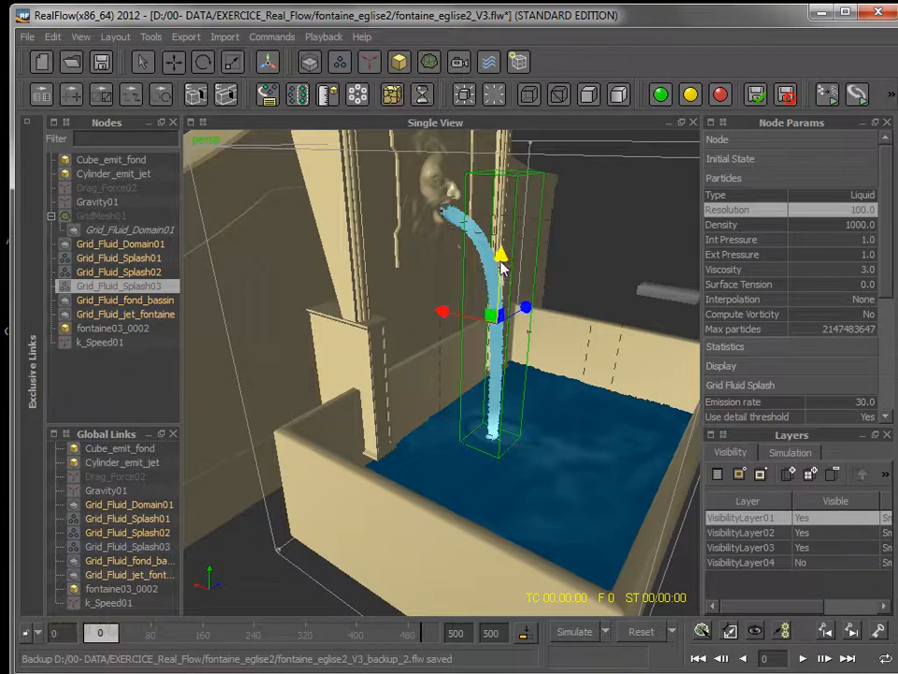
left_click_drag(502, 272, 503, 264)
Widen the Grid_Fluid_Splash03 box horizontally to enclose the whole jet and enlarge the node parameters area
key("e")
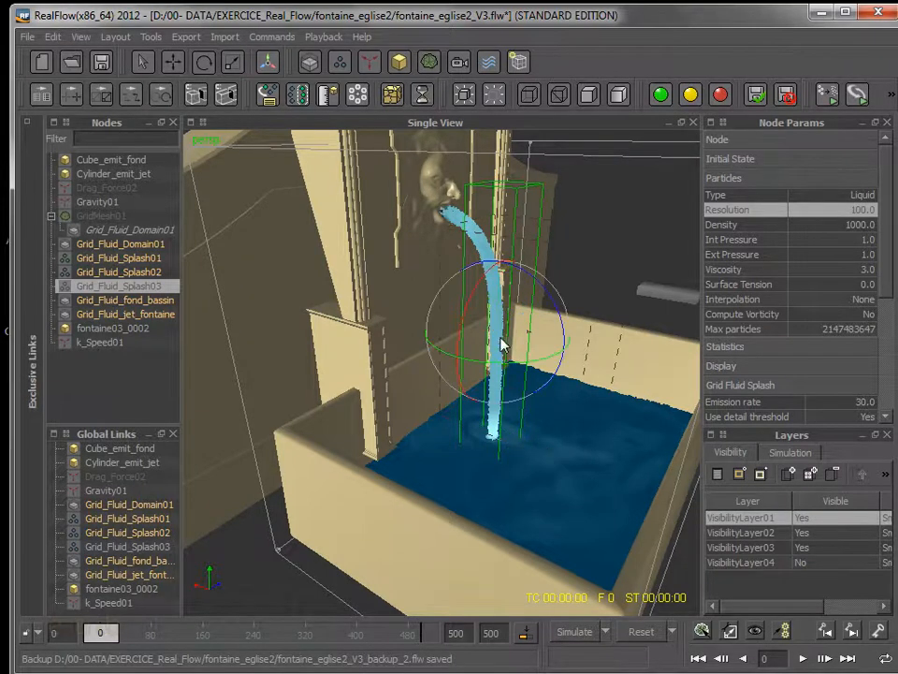
key("r")
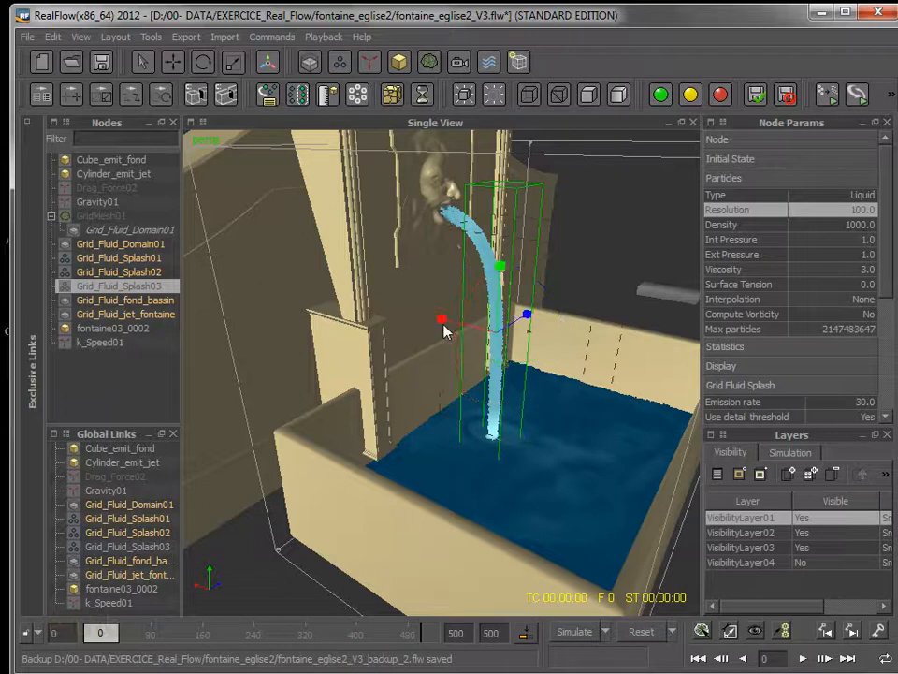
left_click_drag(441, 319, 538, 333)
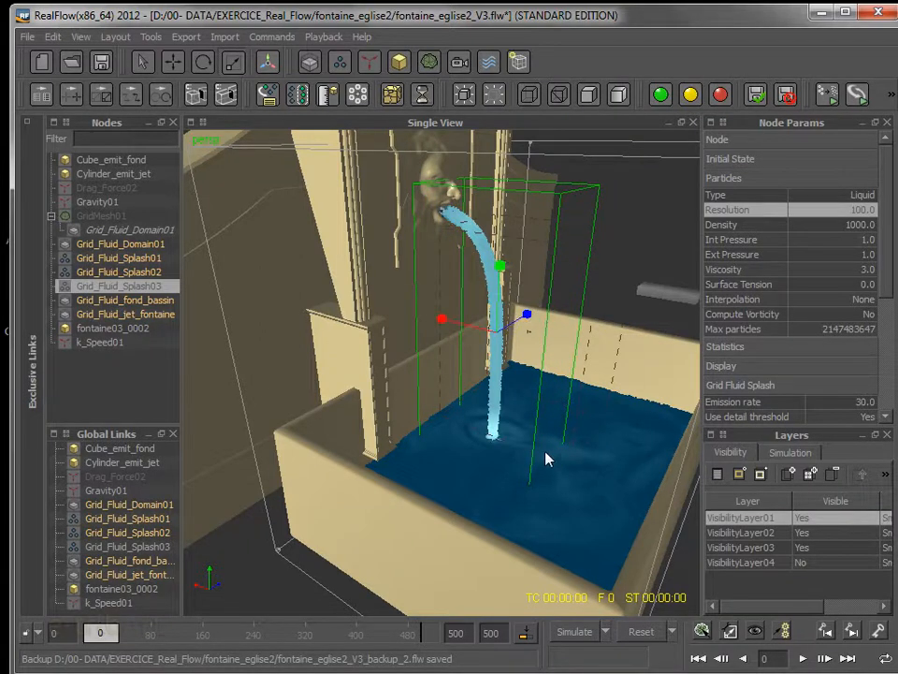
left_click_drag(506, 449, 465, 444, "alt")
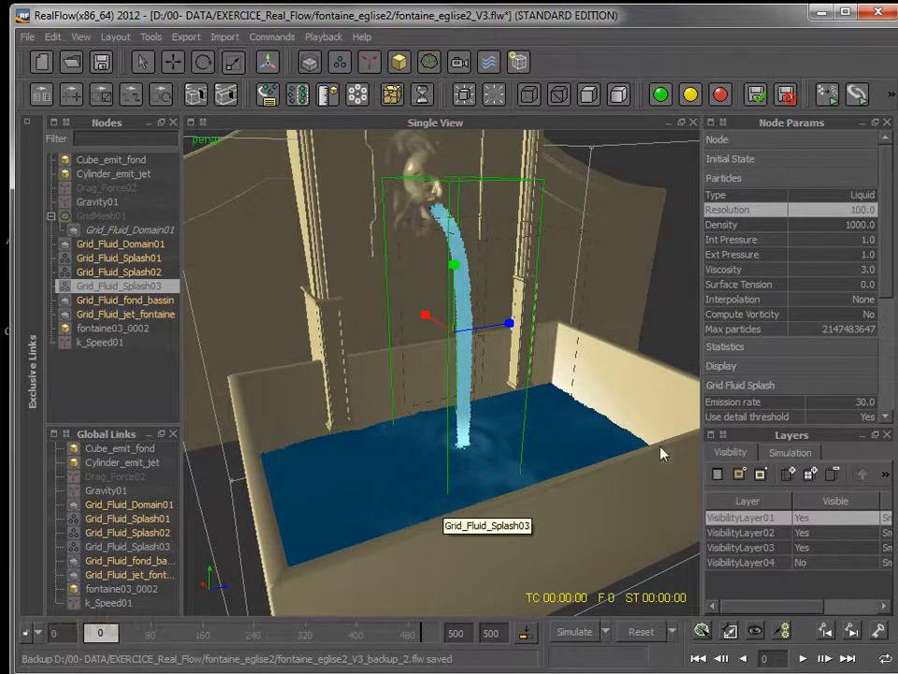
left_click_drag(703, 391, 597, 391)
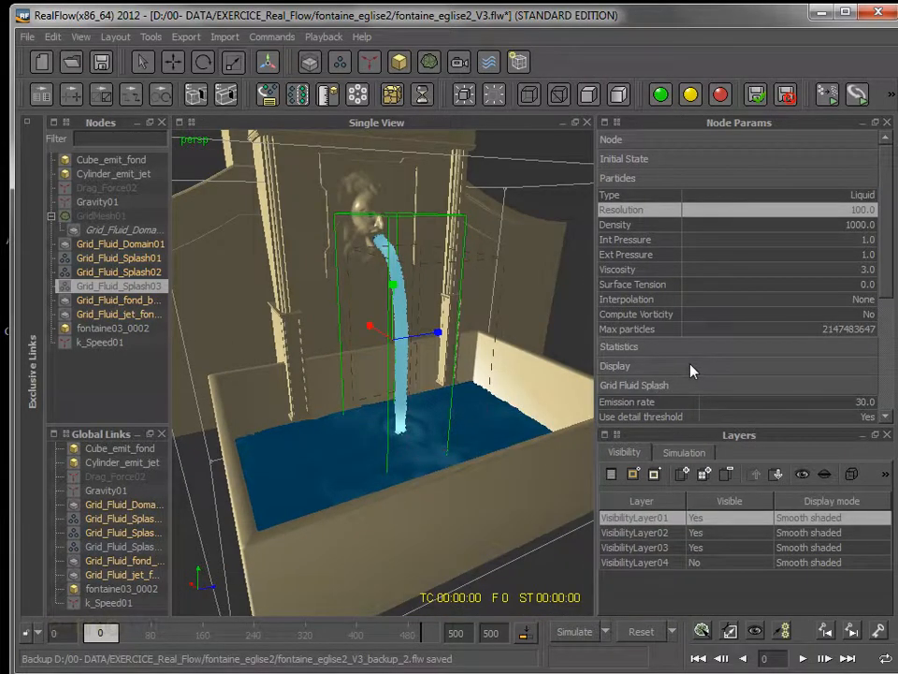
Open Export Central and examine the export formats of Grid_Fluid_Splash03, including its Particle cache (.bin) entry
left_click(185, 37)
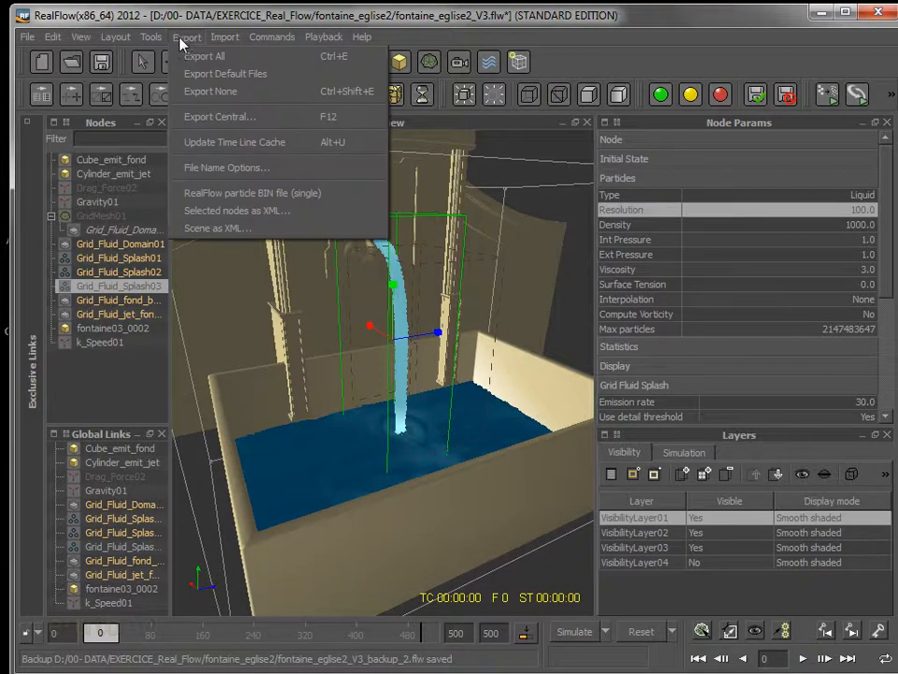
left_click(225, 122)
left_click_drag(248, 106, 383, 68)
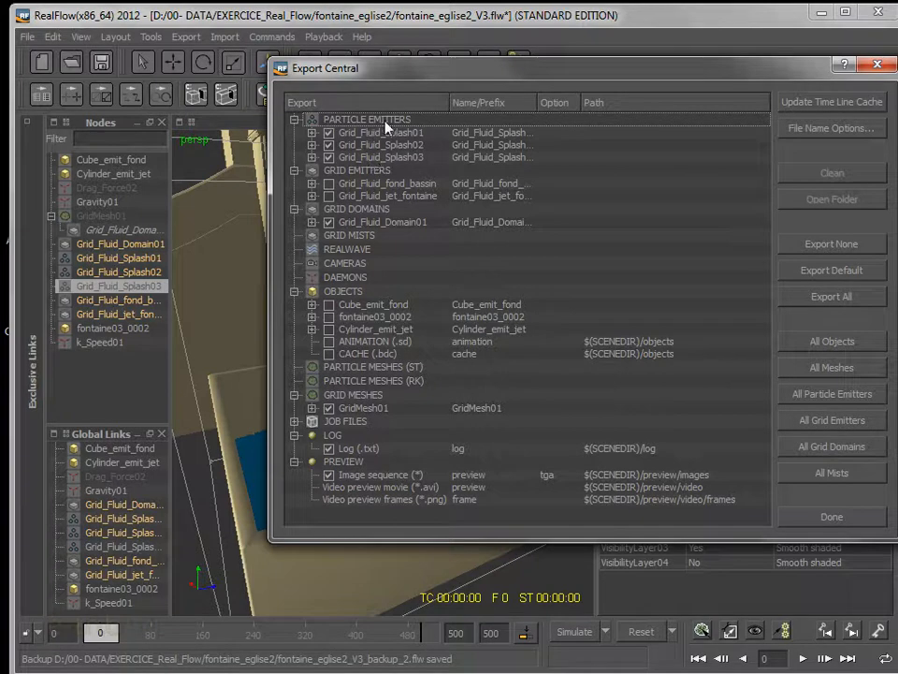
left_click(312, 158)
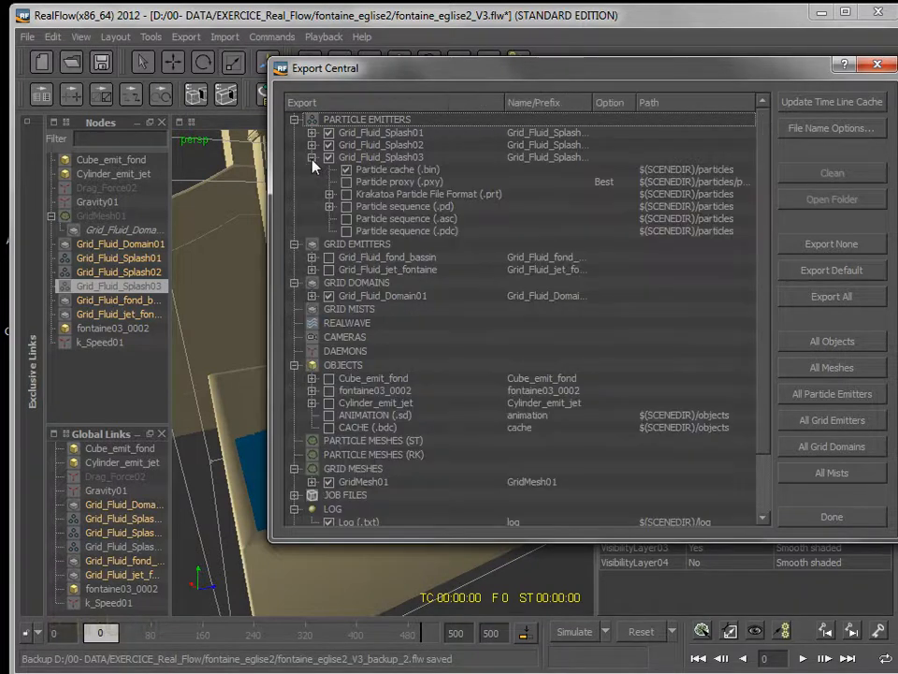
left_click(371, 172)
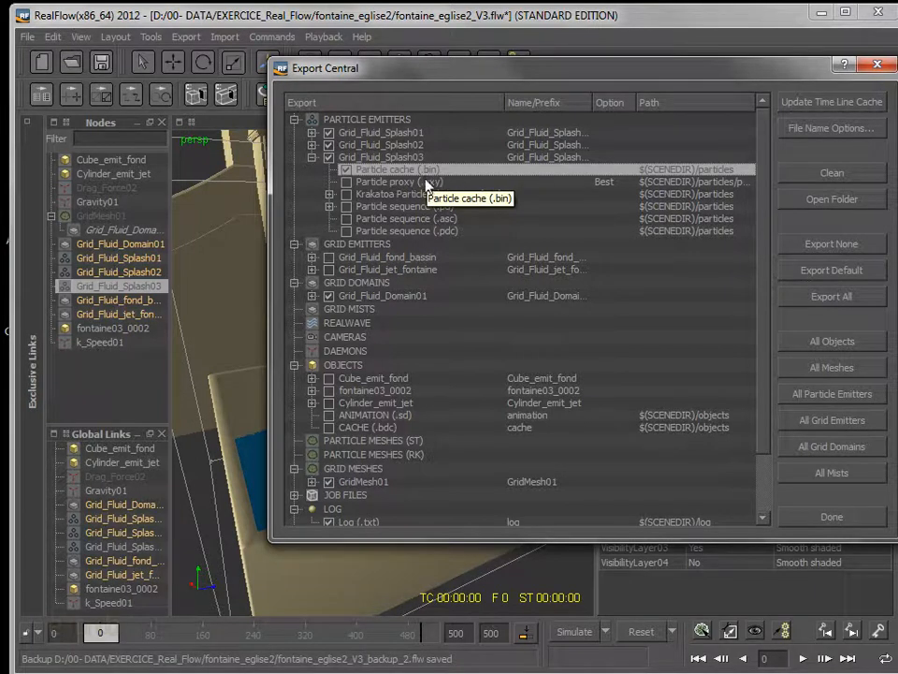
Collapse Grid_Fluid_Splash03's export formats, close Export Central and add a standard particle mesh to the scene
left_click(311, 158)
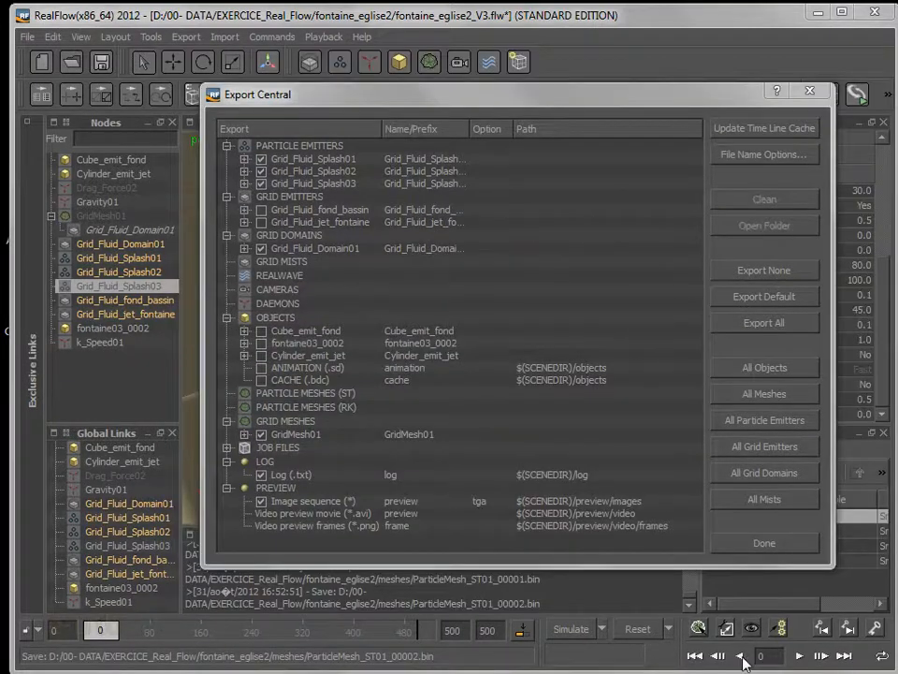
left_click(767, 550)
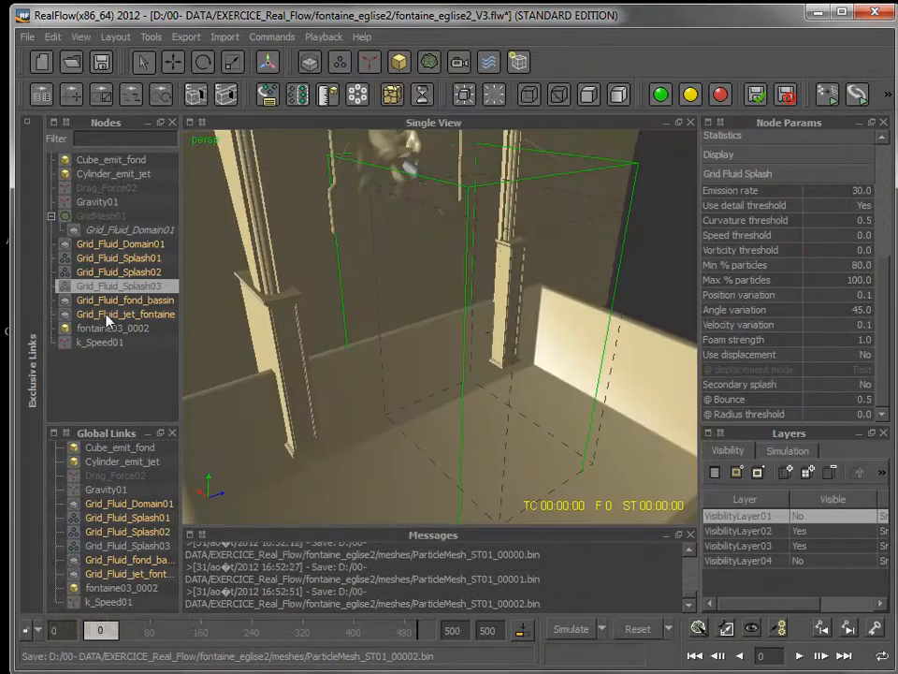
left_click(429, 62)
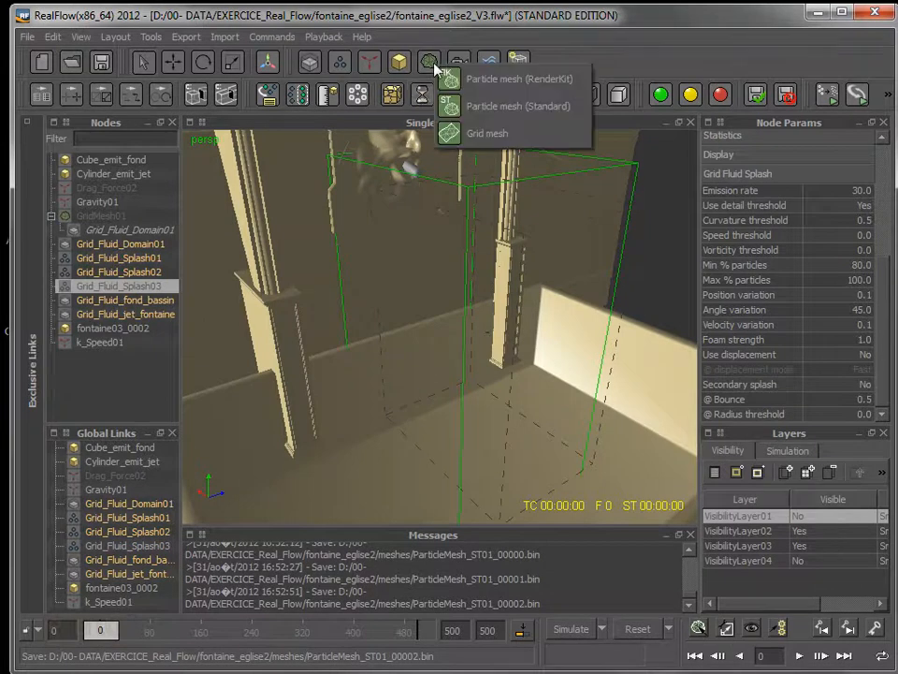
left_click(499, 108)
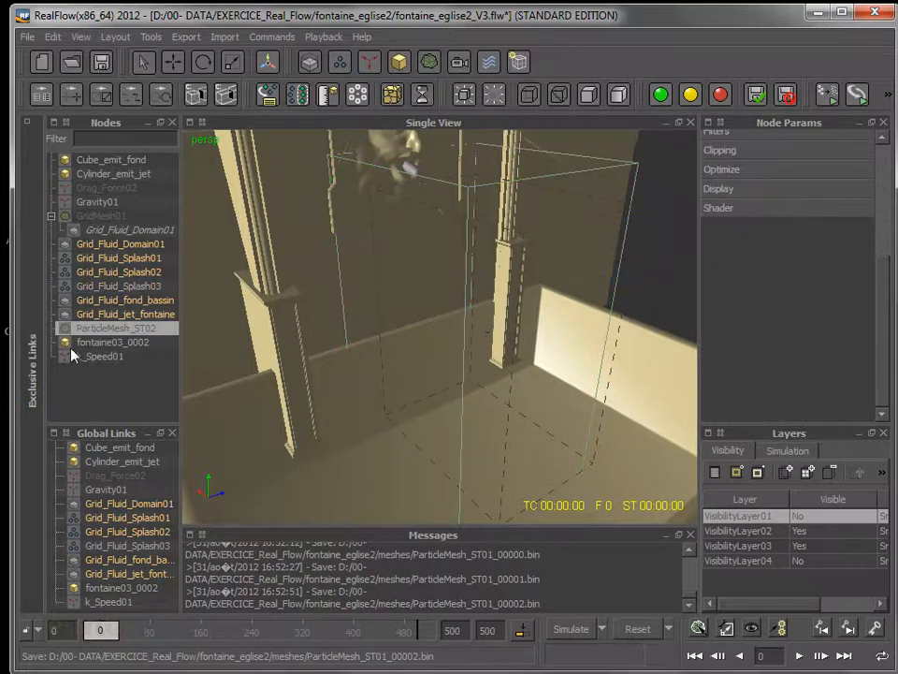
Insert Grid_Fluid_Splash03 as the emitter of the new standard particle mesh
right_click(110, 330)
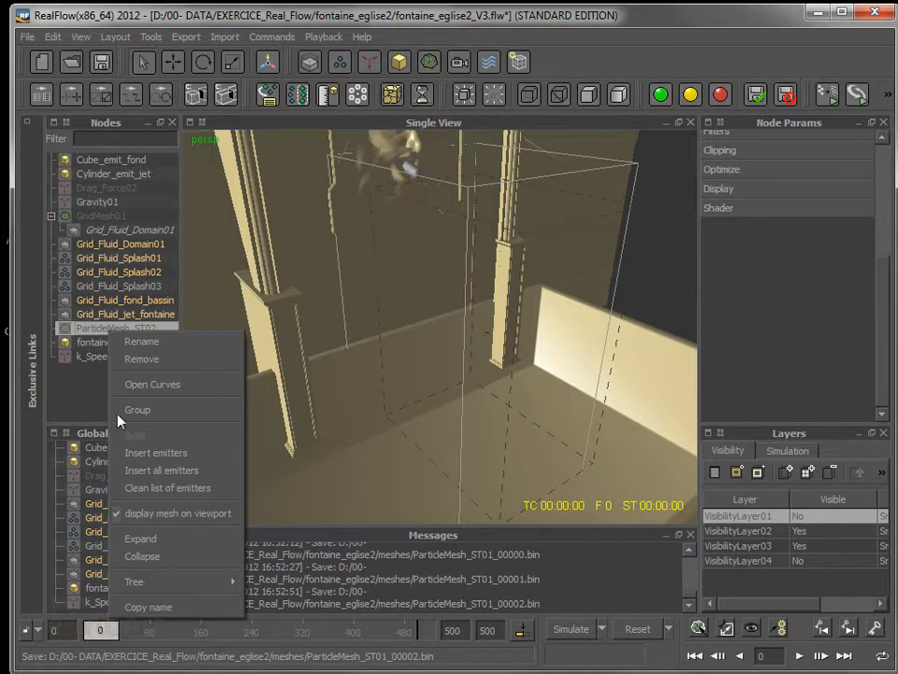
left_click(140, 454)
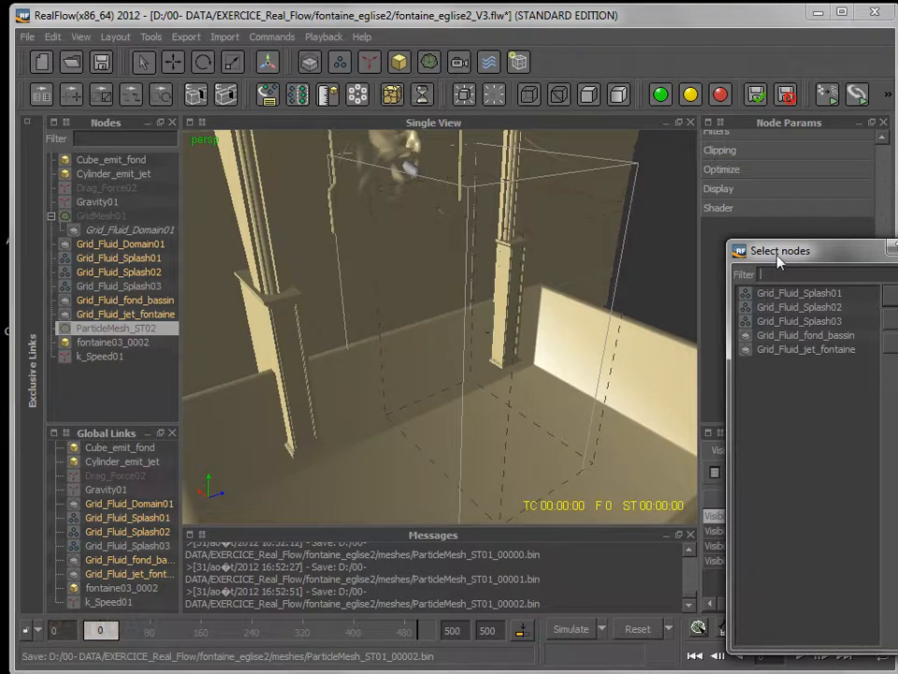
left_click_drag(775, 259, 633, 210)
left_click(652, 278)
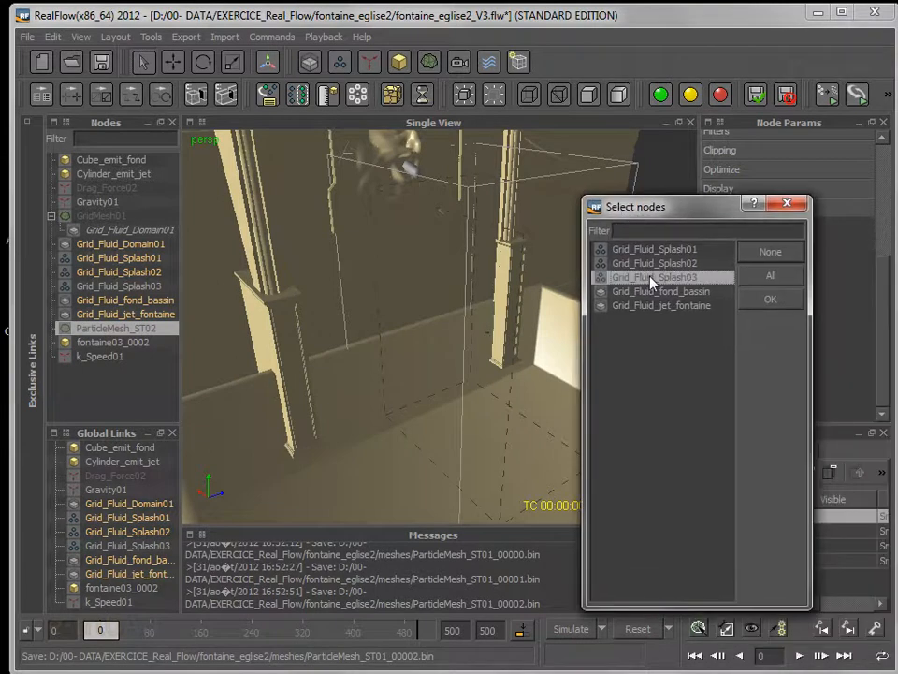
double_click(652, 282)
left_click(50, 329)
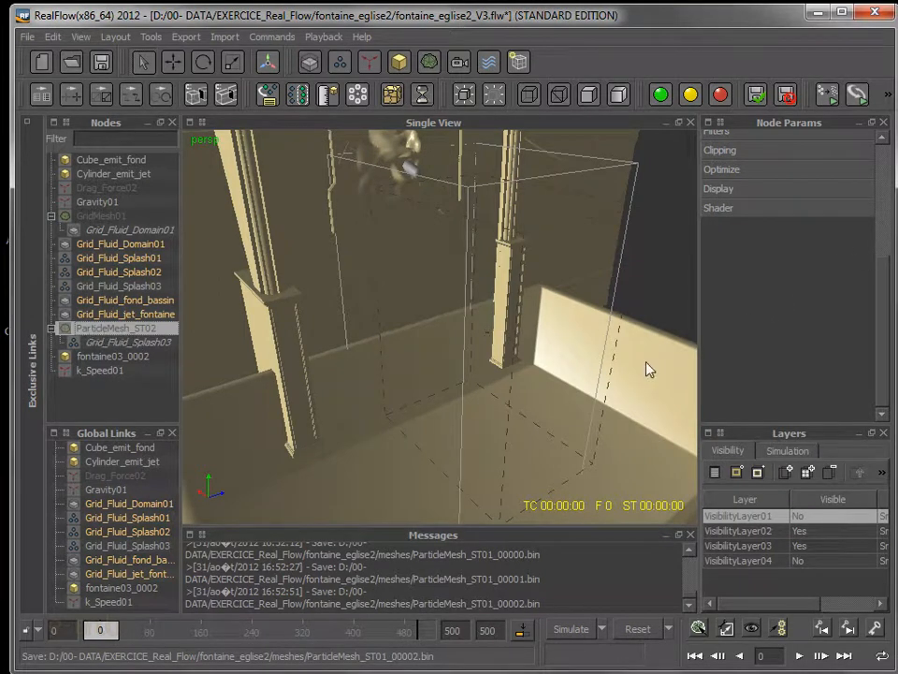
Review the parameters of the particle mesh, the Grid_Fluid_Splash03 emitter and Grid_Fluid_Domain01
scroll(888, 216, "up", 5)
scroll(868, 245, "down", 2)
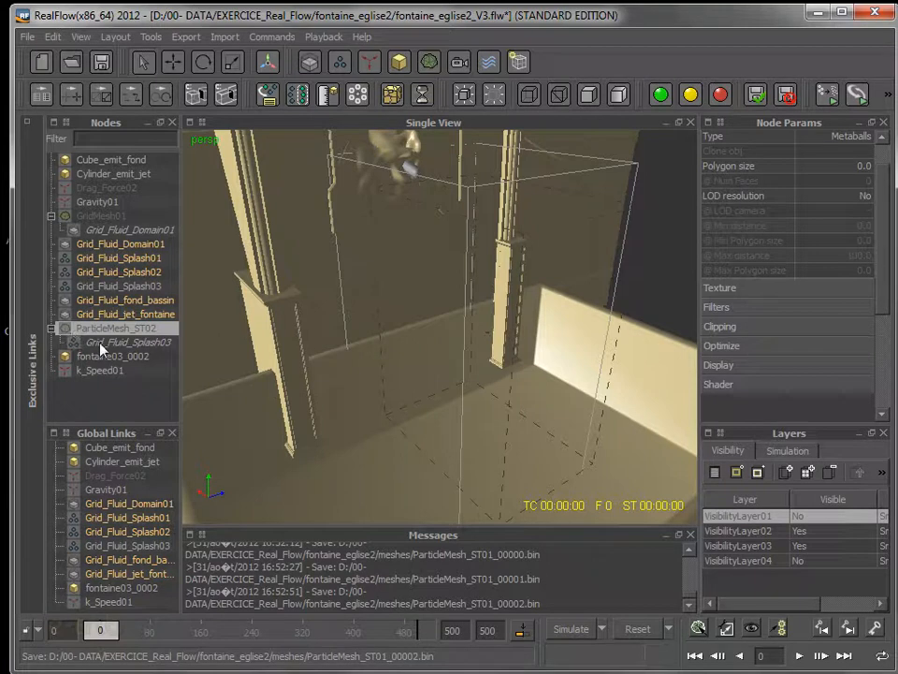
left_click(101, 287)
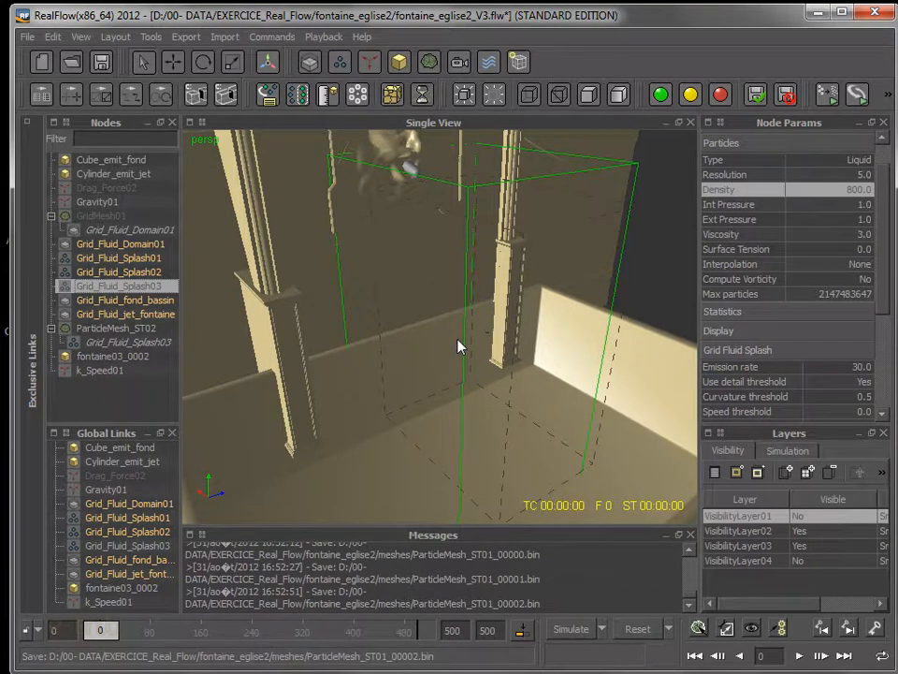
left_click(120, 244)
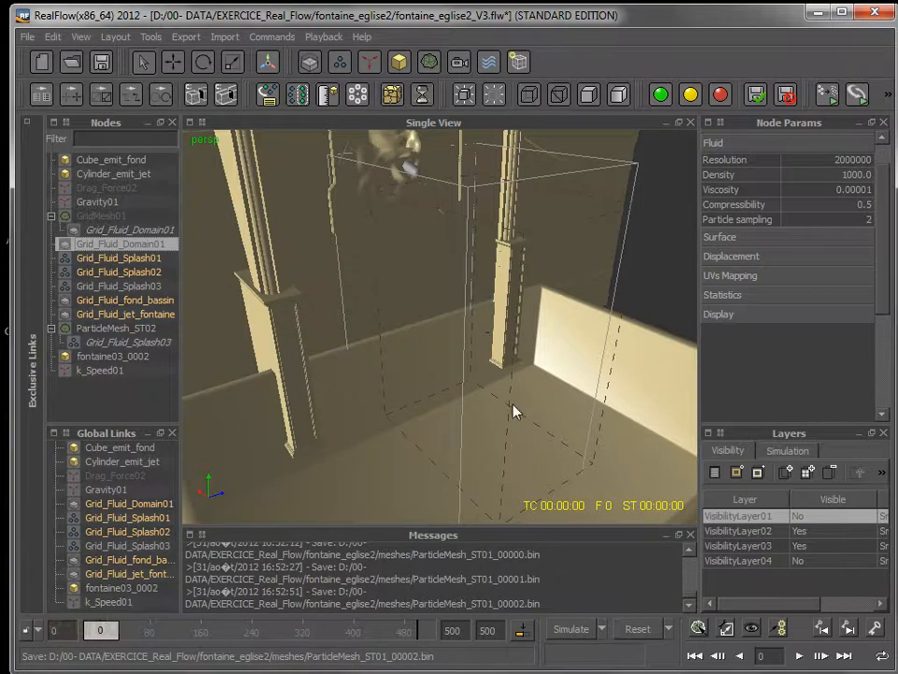
left_click(132, 286)
left_click(124, 329)
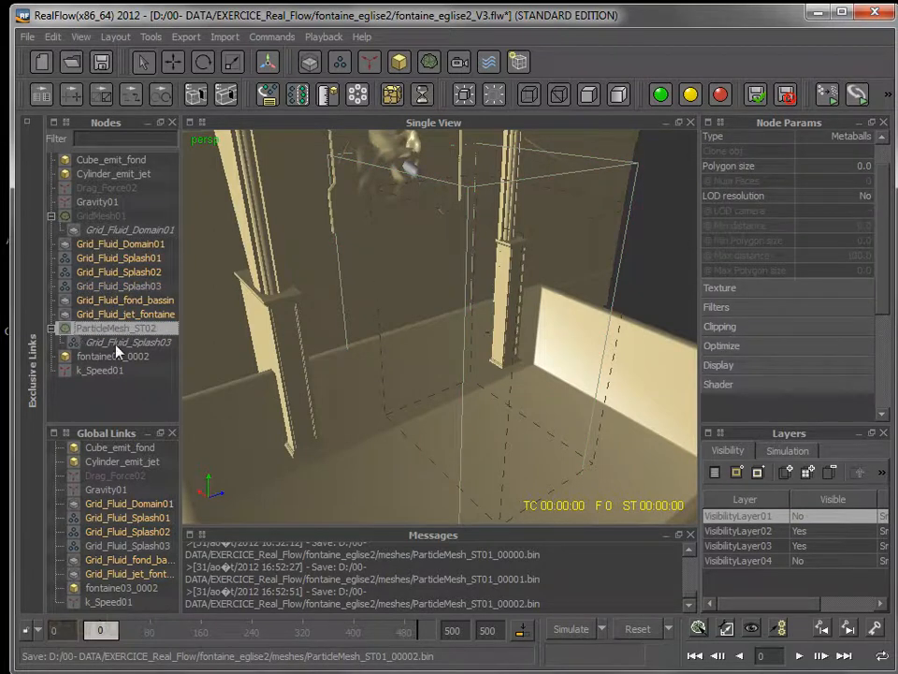
Simulate to frame 3 to test the splash mesh, stop the run and reset the scene to frame 0
left_click(565, 632)
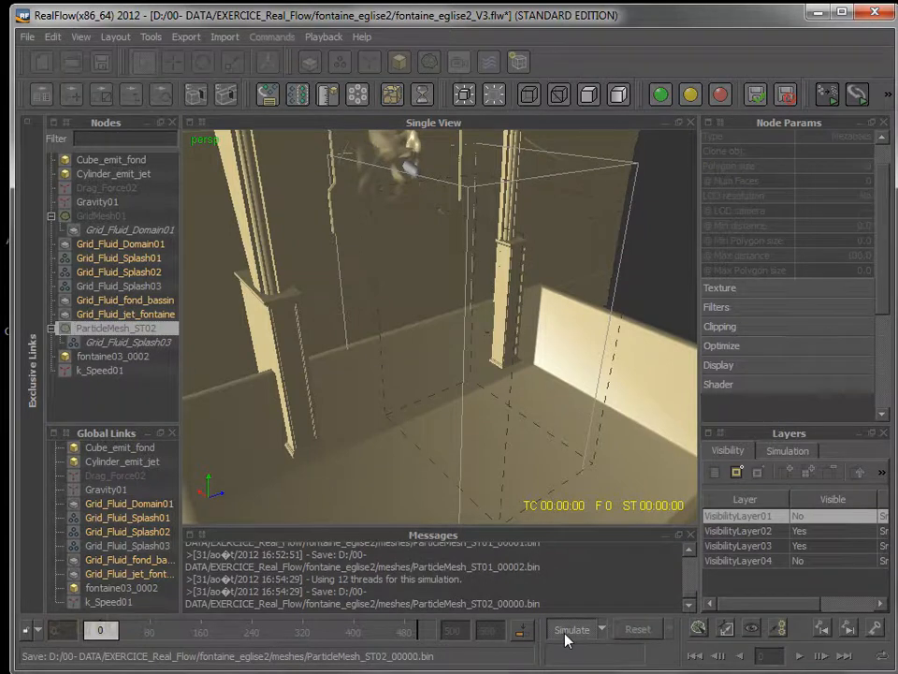
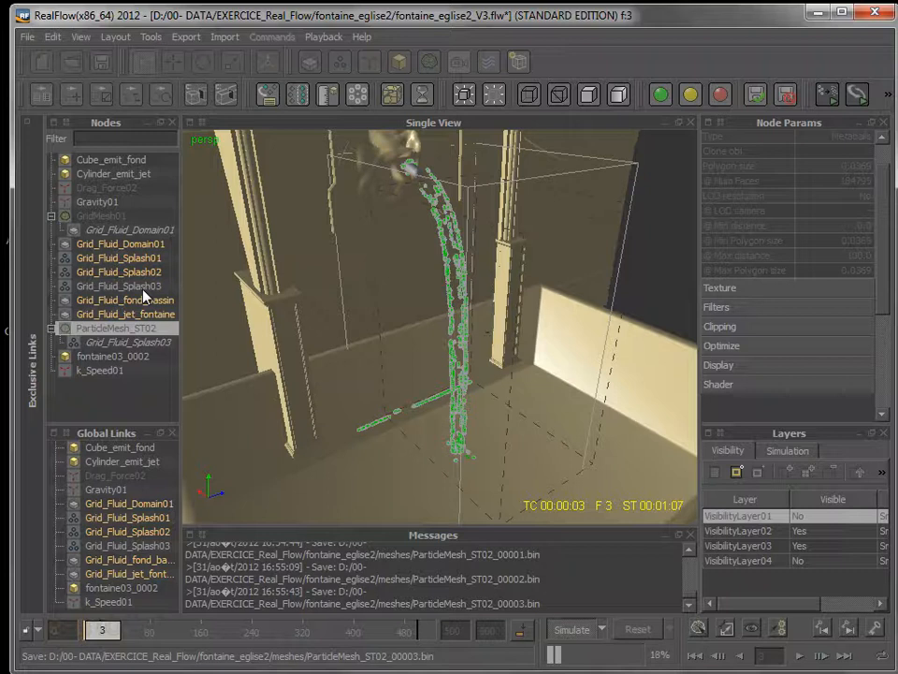
left_click(580, 631)
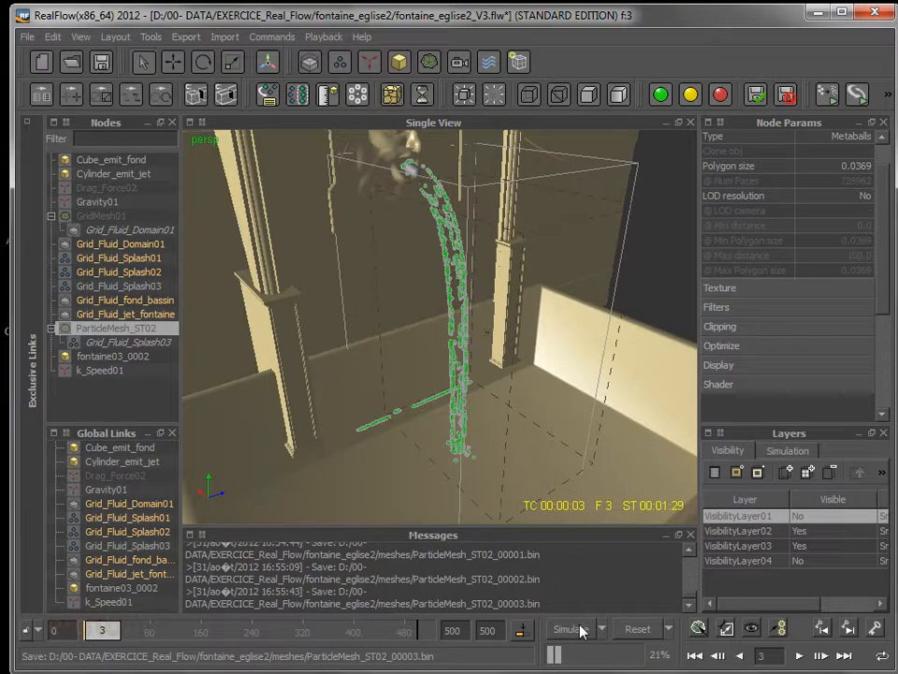
left_click(636, 629)
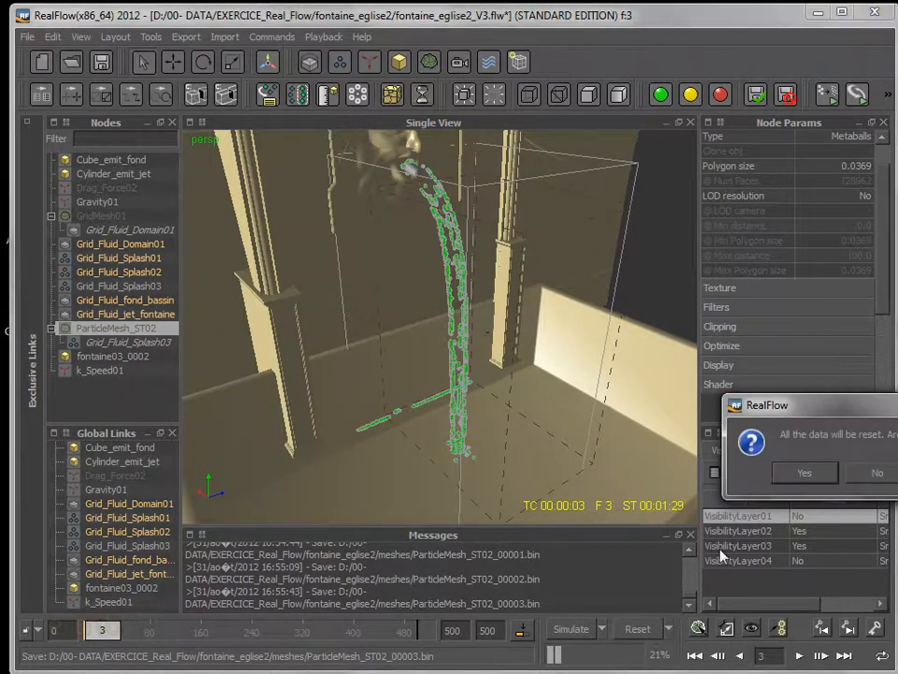
left_click(803, 472)
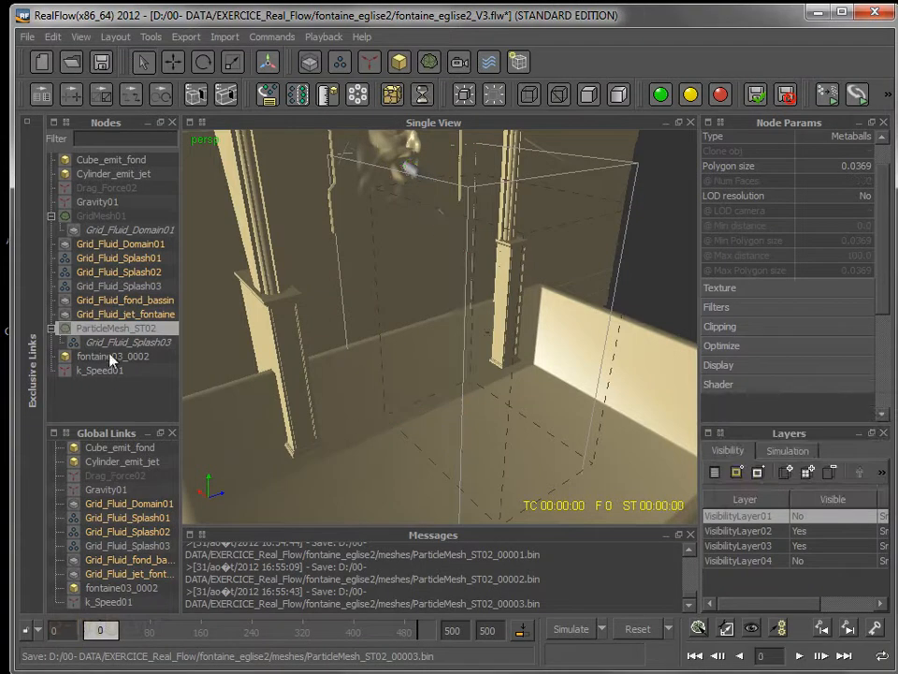
Delete the Grid_Fluid_Splash03 emitter from the scene
left_click(119, 286)
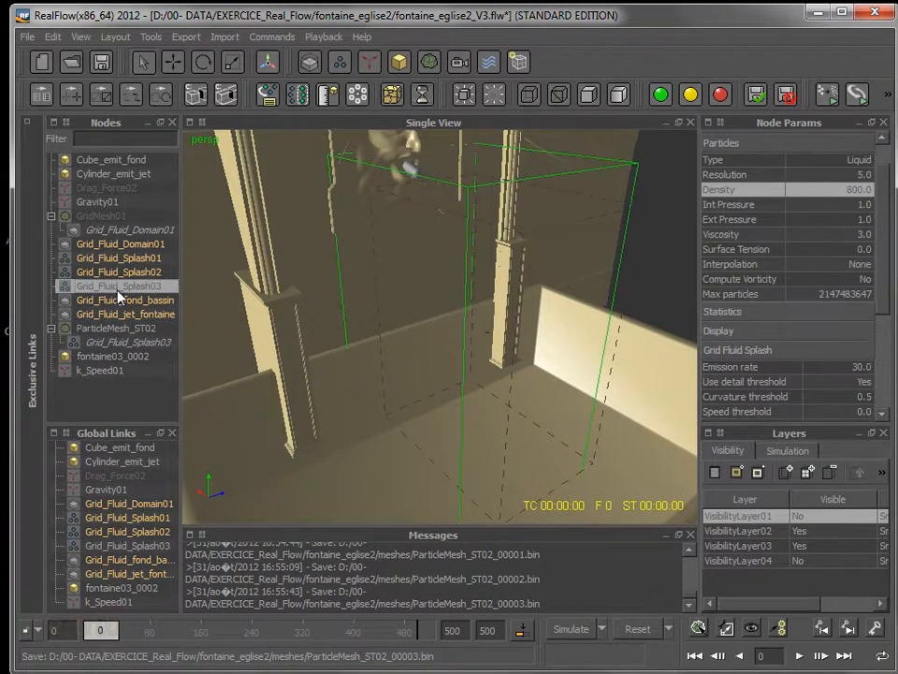
key("Delete")
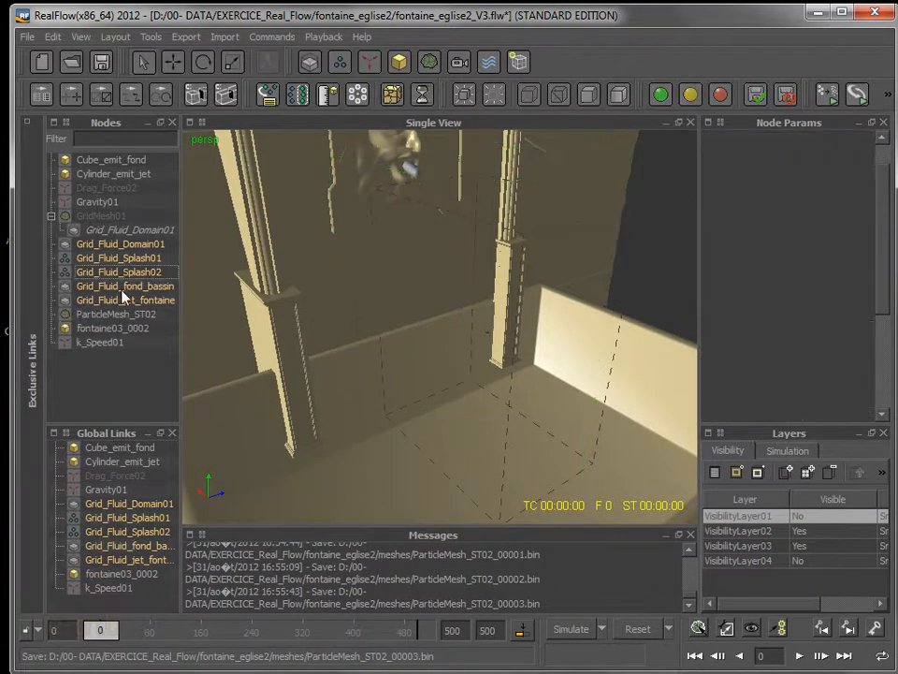
Select Grid_Fluid_Splash01 and Grid_Fluid_Splash02, and make VisibilityLayer04 and VisibilityLayer01 visible
left_click(123, 272)
left_click(123, 258)
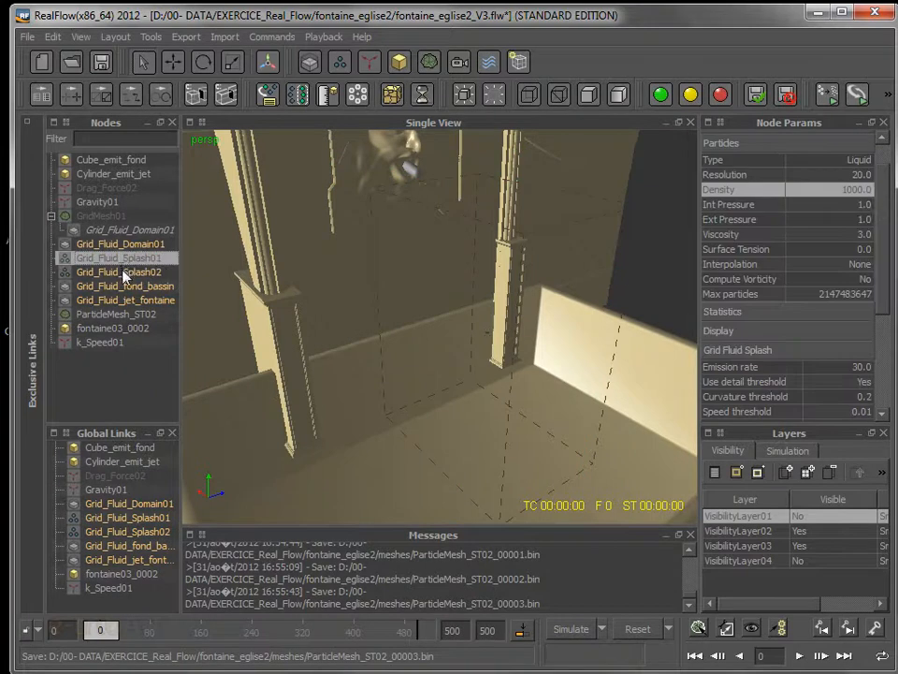
left_click(122, 272, "ctrl")
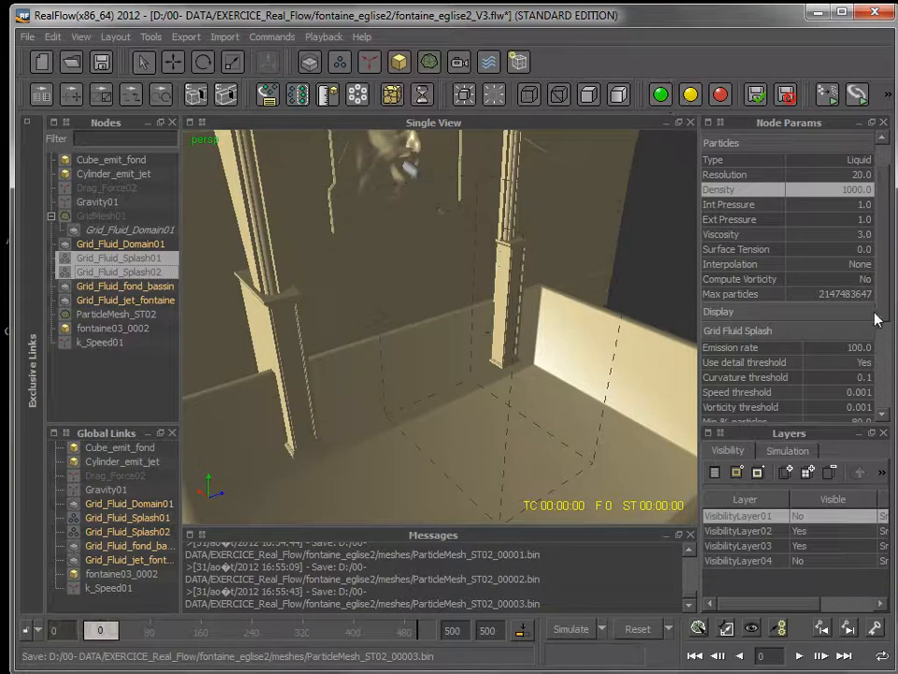
left_click(759, 561)
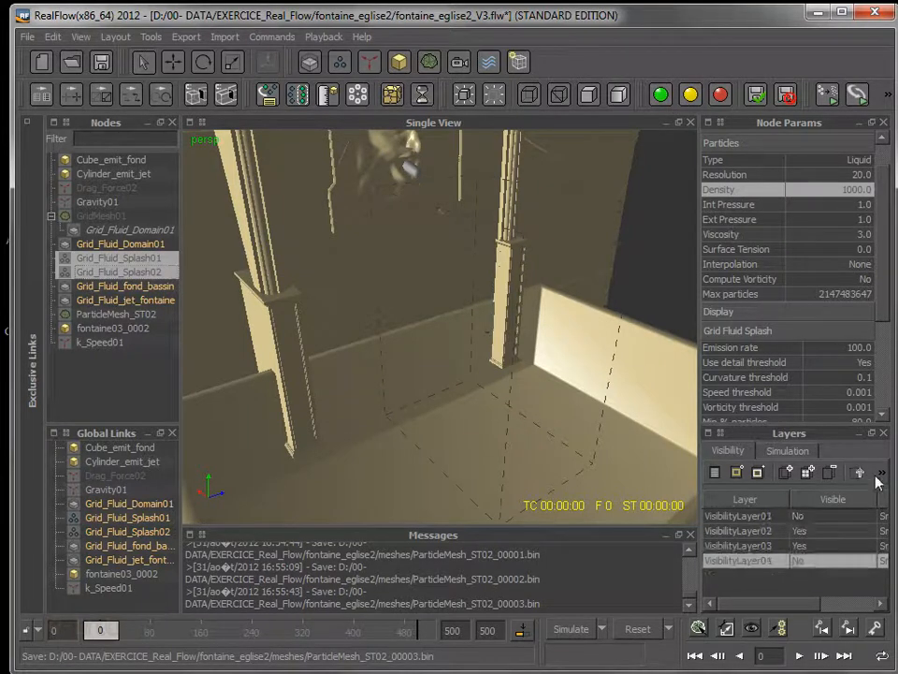
left_click(806, 560)
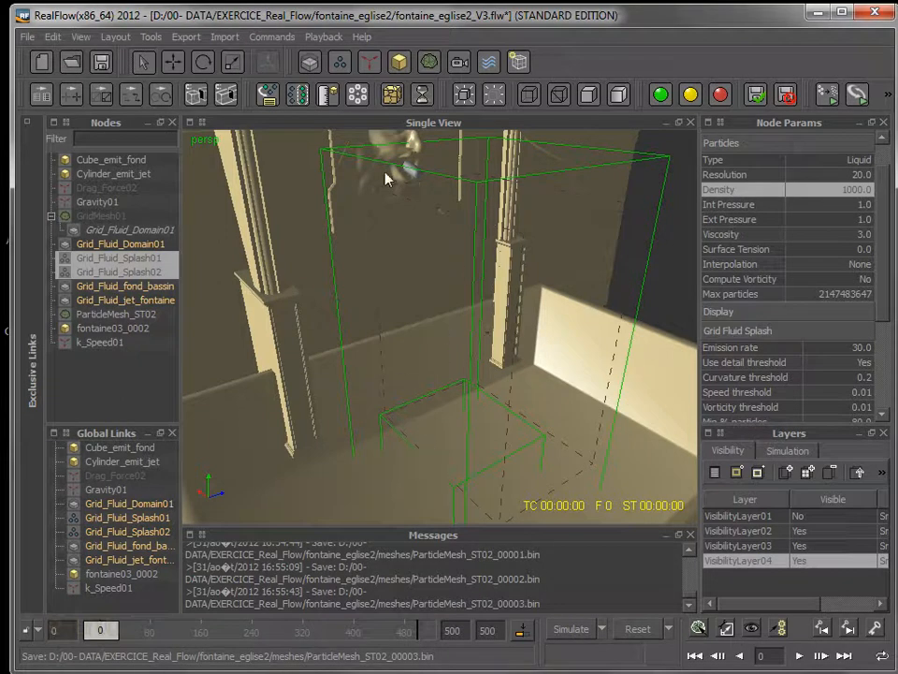
left_click(829, 518)
left_click(880, 473)
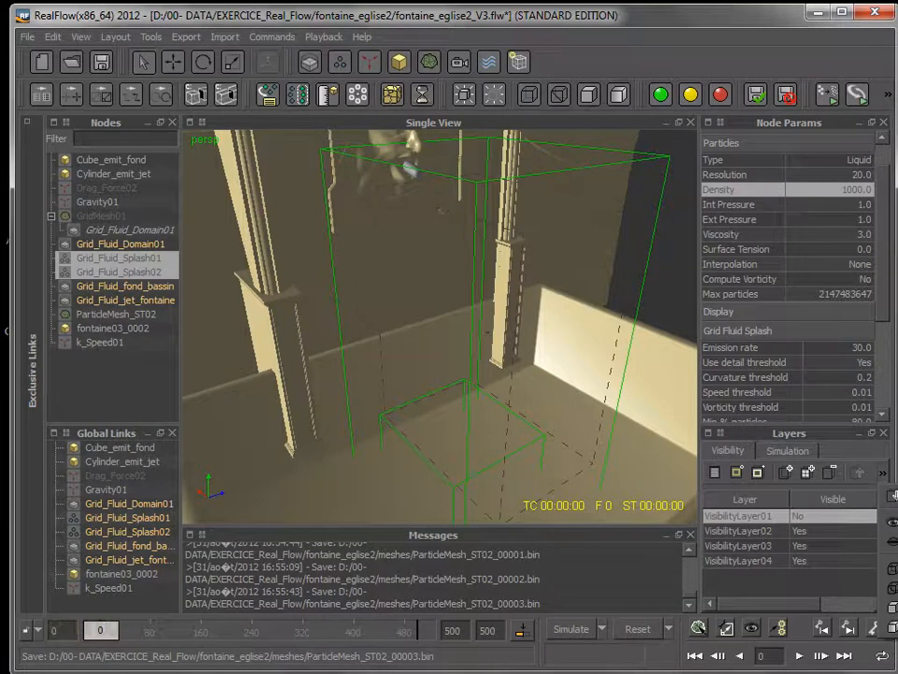
left_click(893, 522)
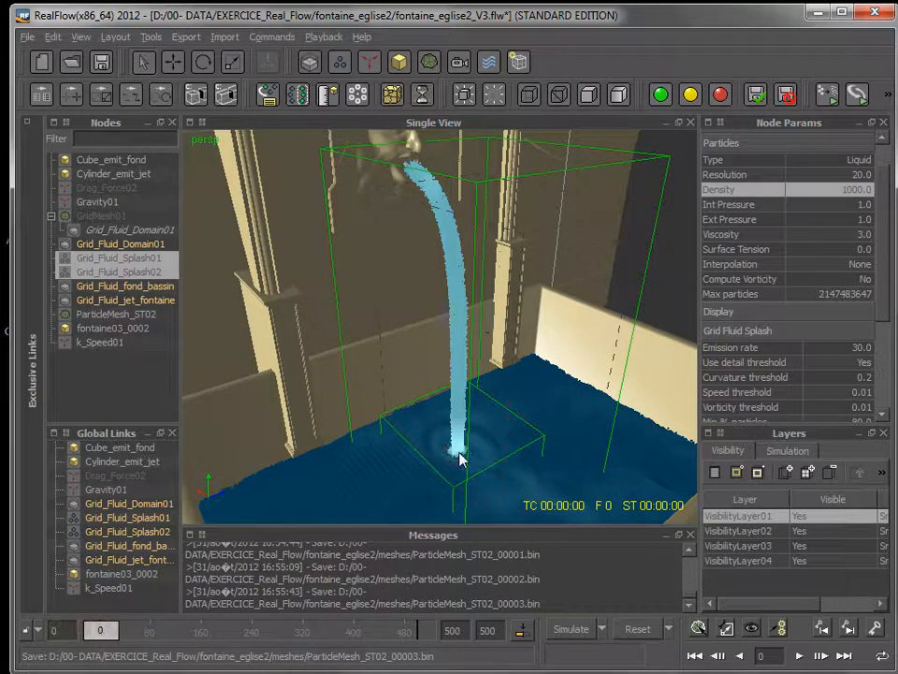
Examine how the Grid_Fluid_Domain01, Grid_Fluid_Splash01 and Grid_Fluid_Splash02 boxes sit around the jet and its impact on the water
left_click_drag(467, 452, 487, 412, "alt")
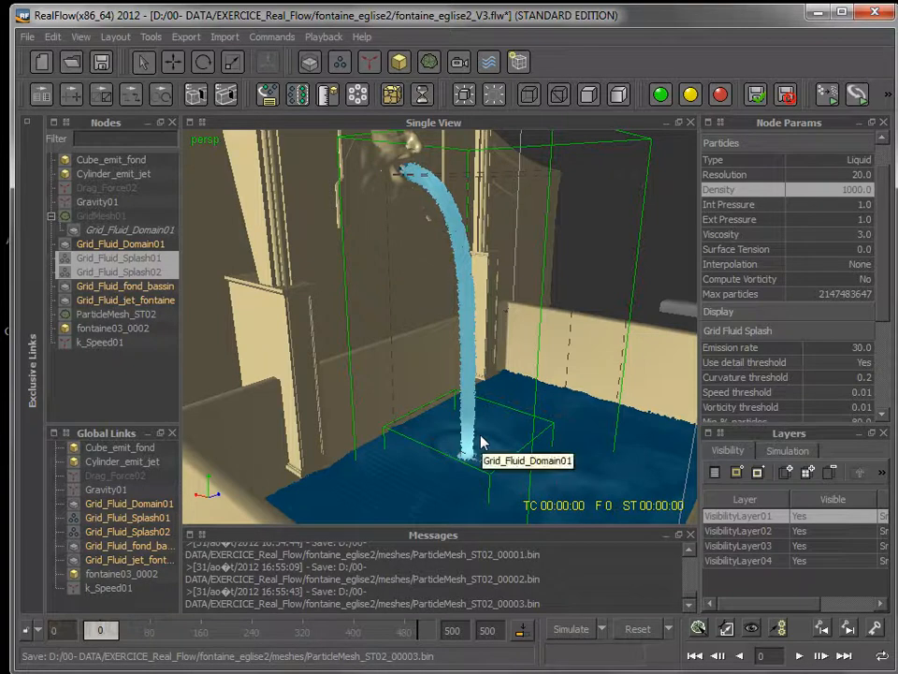
mouse_move(466, 429)
left_mouse_down("alt")
mouse_move(458, 436)
mouse_move(455, 430)
left_mouse_up("alt")
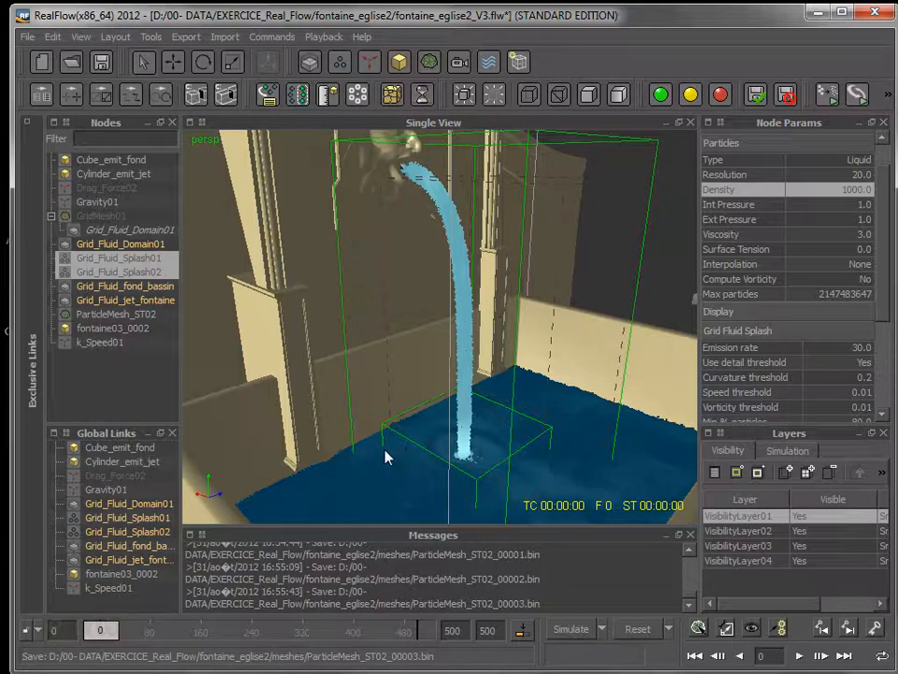
left_click(148, 245)
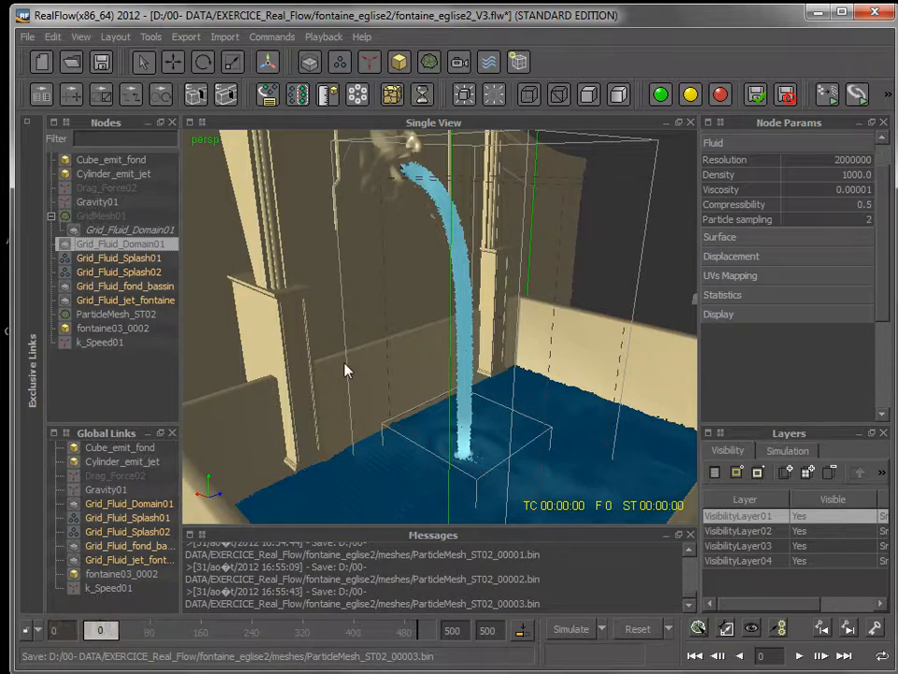
scroll(344, 363, "down", 2)
left_click_drag(393, 374, 398, 269, "alt")
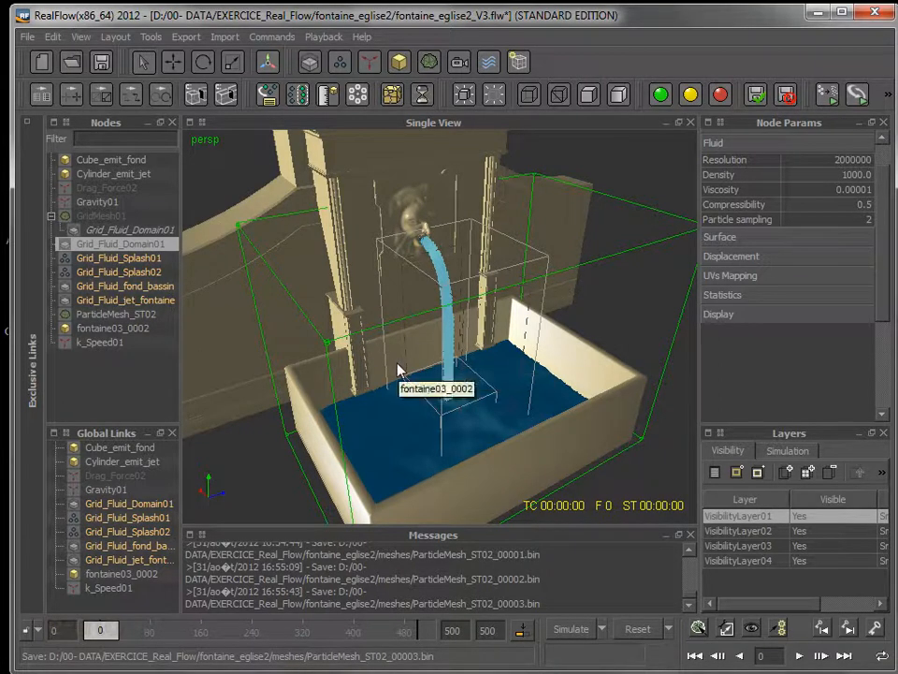
left_click_drag(433, 381, 451, 375, "alt")
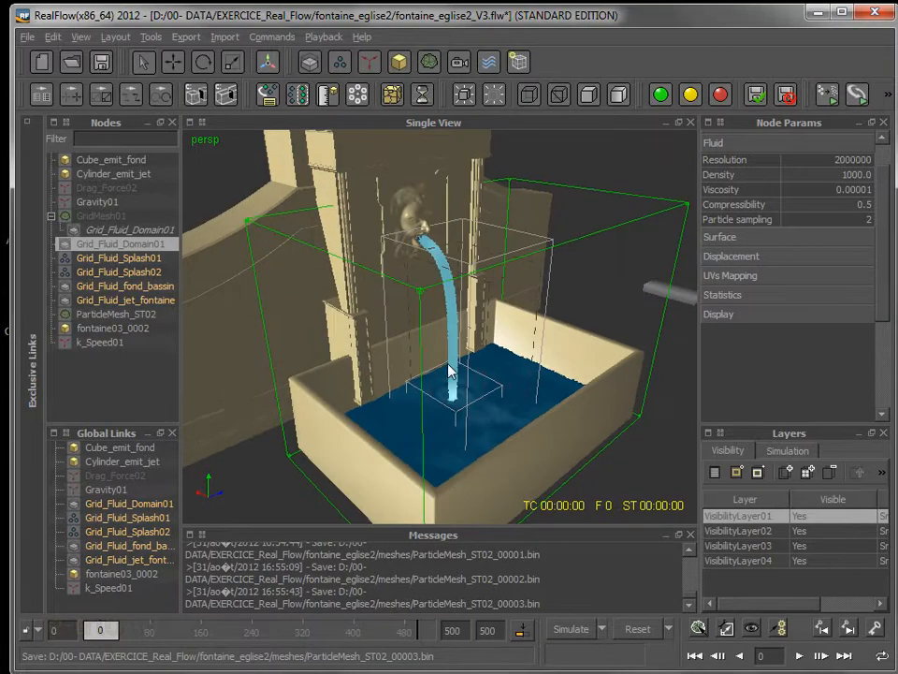
left_click(141, 271)
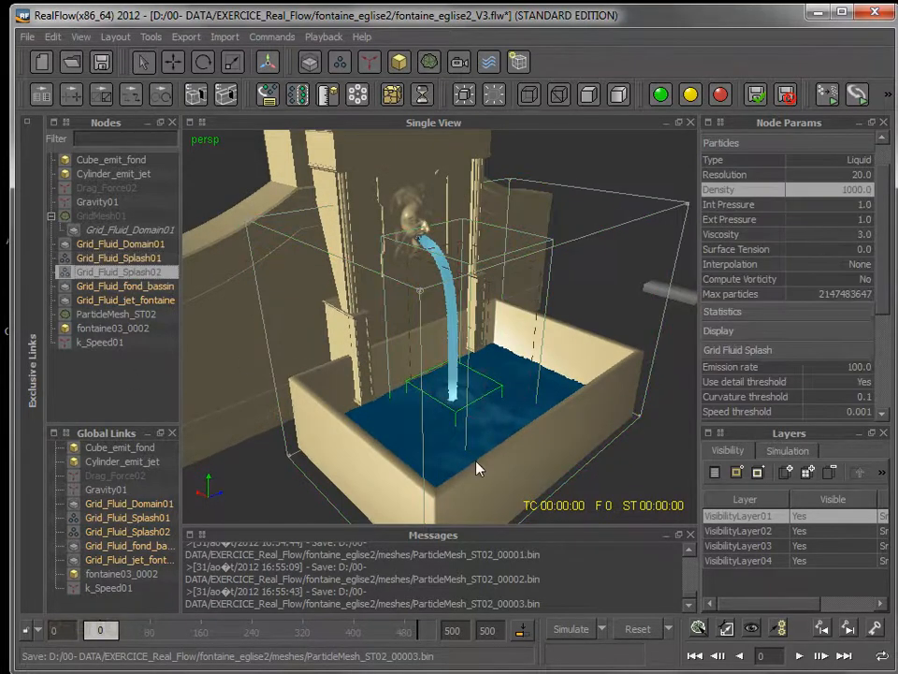
scroll(475, 460, "up", 5)
left_click_drag(463, 438, 449, 385, "alt")
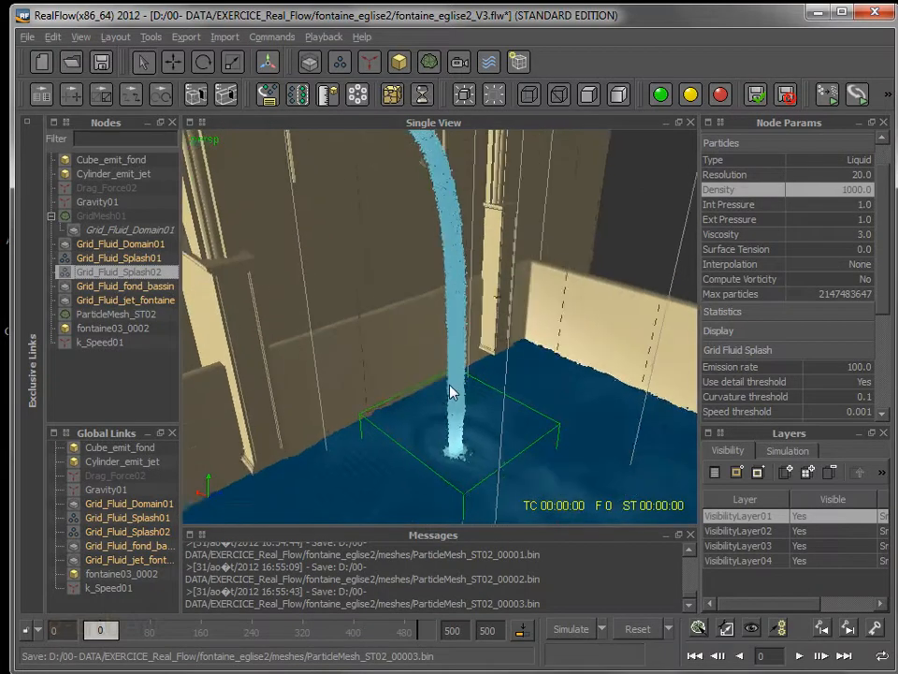
scroll(449, 386, "down", 4)
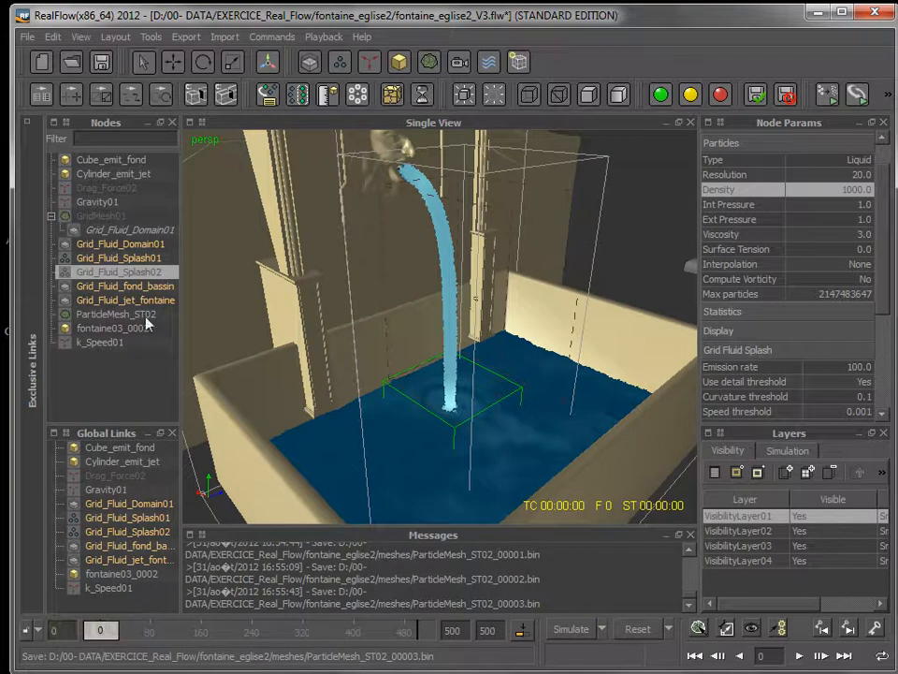
Insert the Grid_Fluid_Splash01 and Grid_Fluid_Splash02 emitters into the ParticleMesh_ST02 particle mesh
left_click(92, 315)
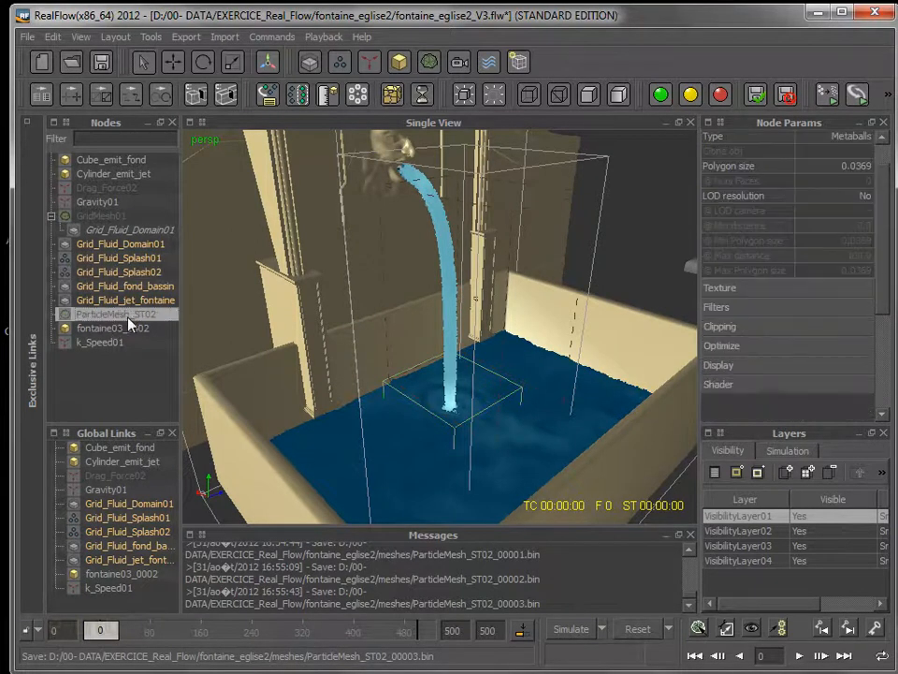
right_click(129, 321)
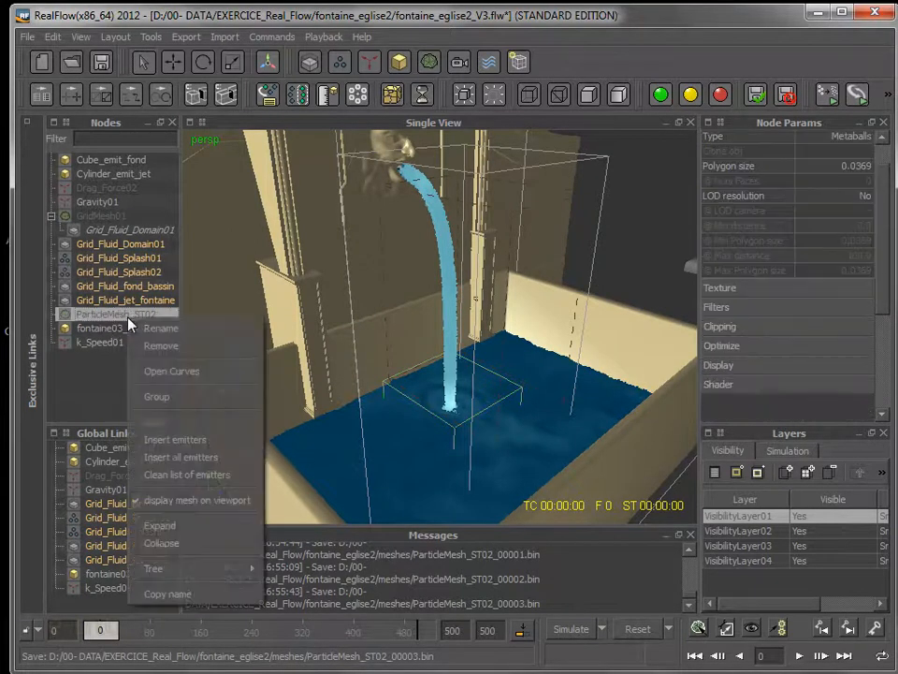
left_click(187, 447)
left_click(817, 295)
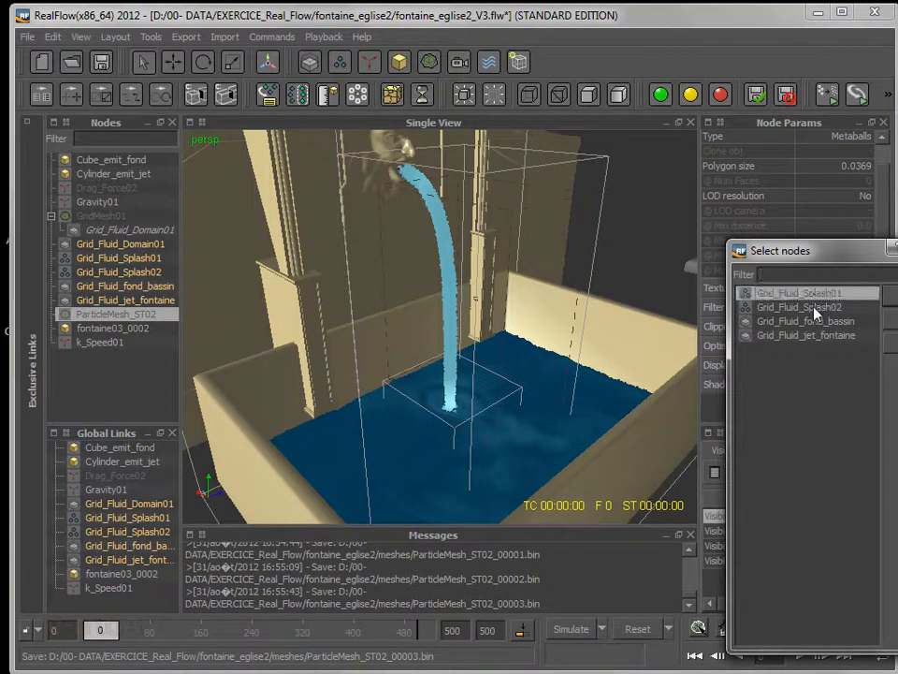
left_click(816, 313, "ctrl")
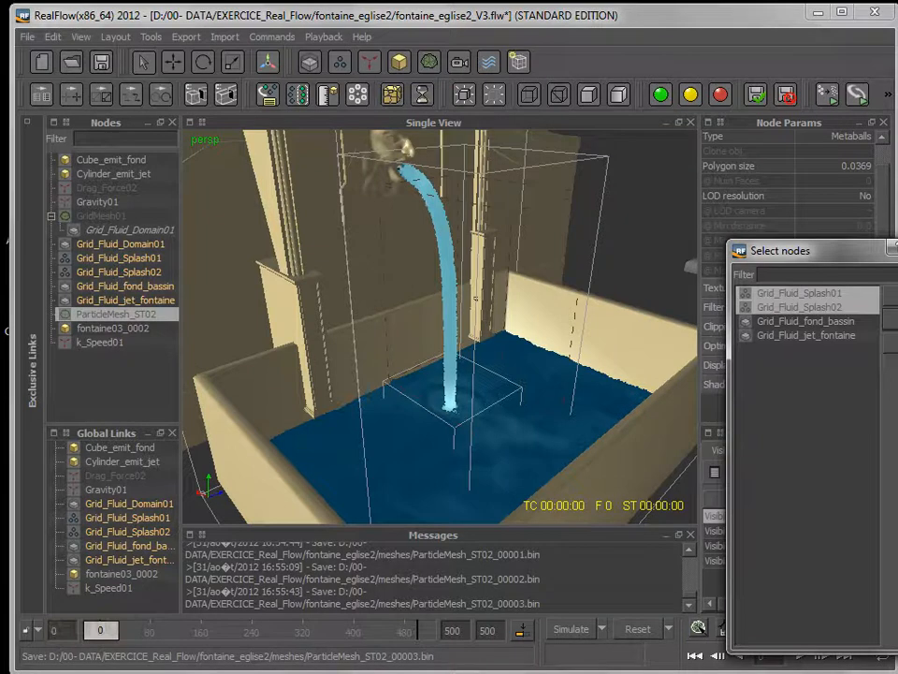
left_click(894, 319)
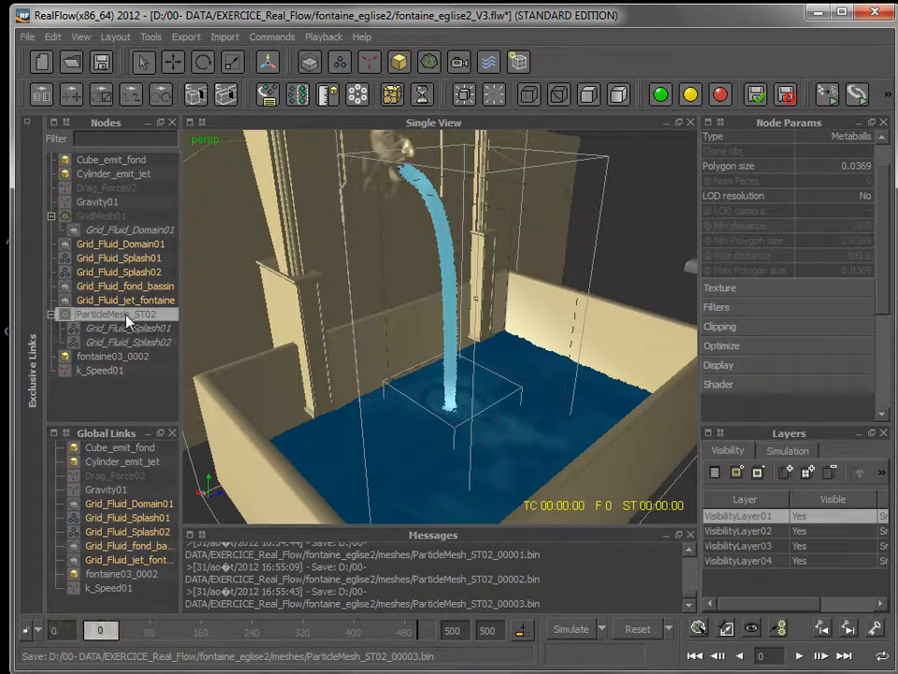
Rename the ParticleMesh_ST02 particle mesh as meshes_splash01
right_click(127, 321)
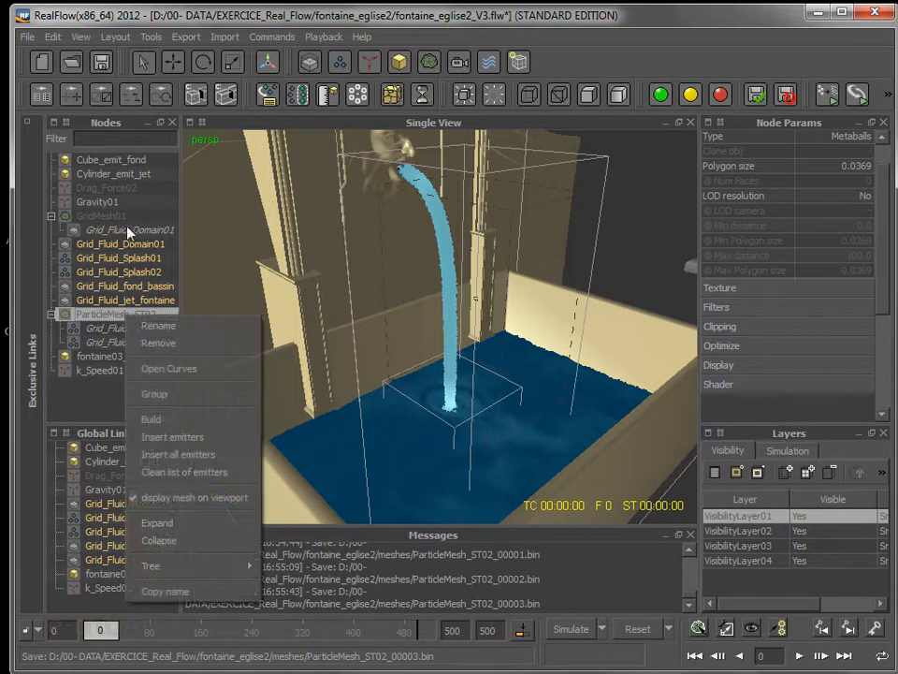
left_click(151, 326)
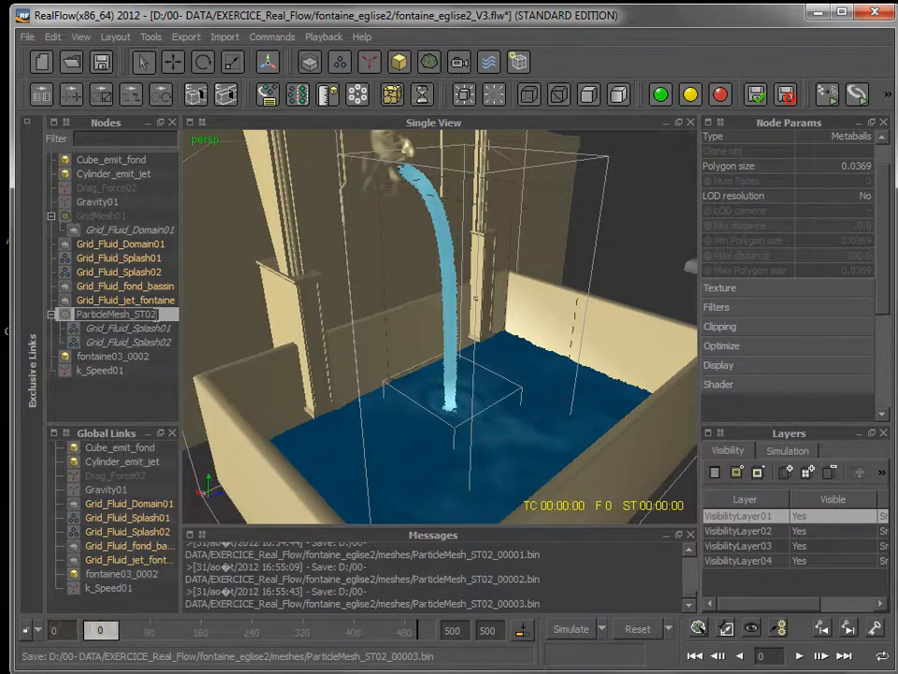
left_click_drag(120, 314, 42, 313)
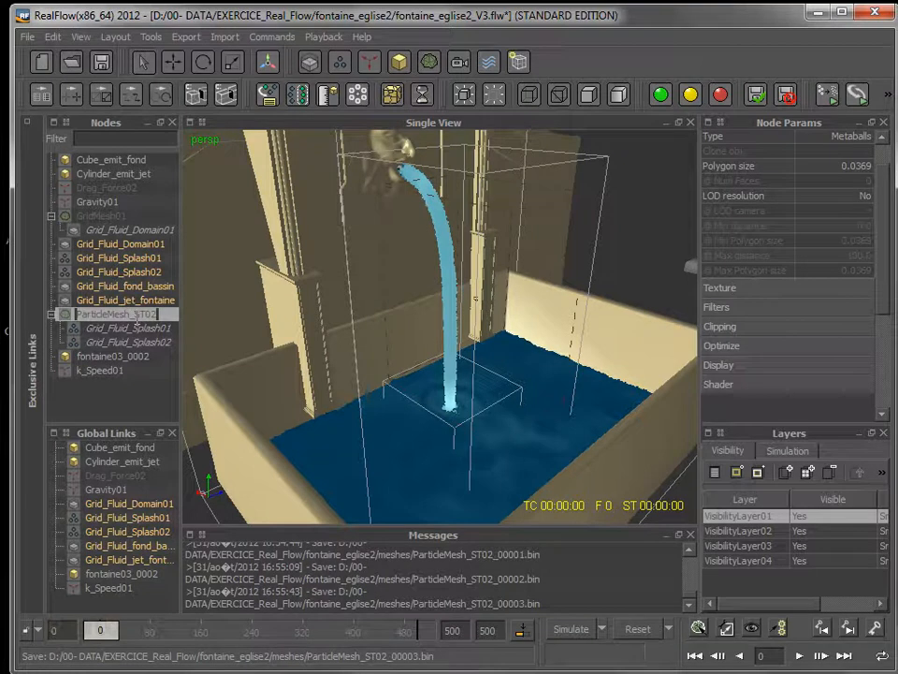
key("BackSpace")
type("meshes")
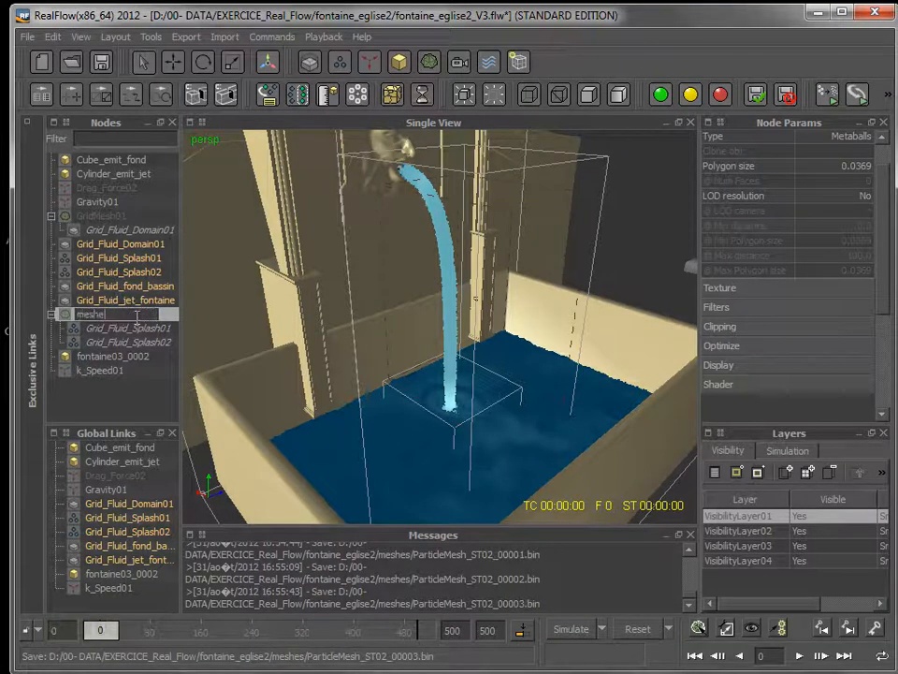
type("_splash01")
key("Return")
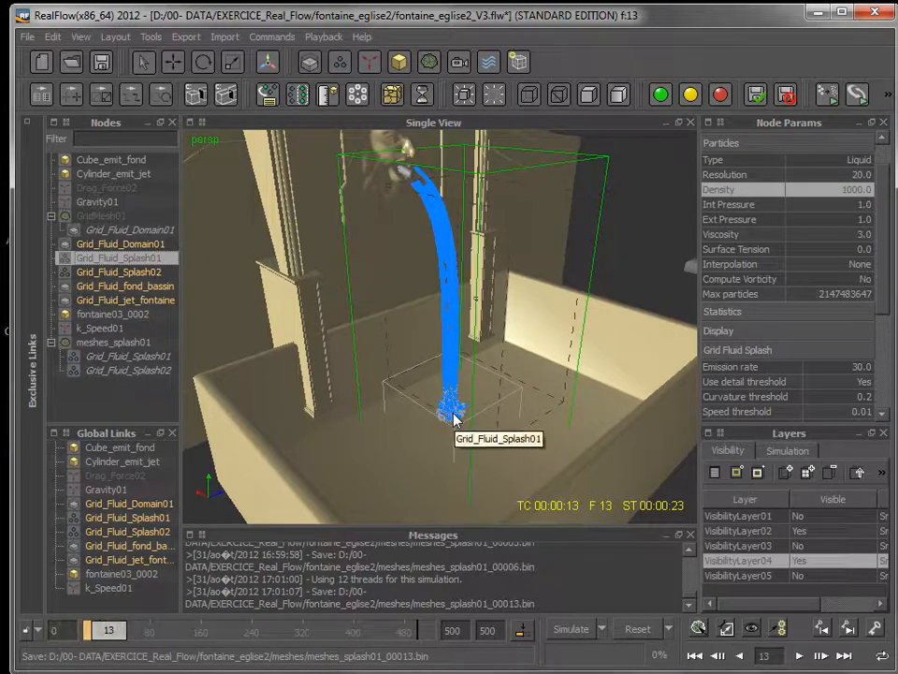
Inspect the Grid_Fluid_Splash02 particles, then select meshes_splash01 and continue the simulation to frame 16
left_click(119, 271)
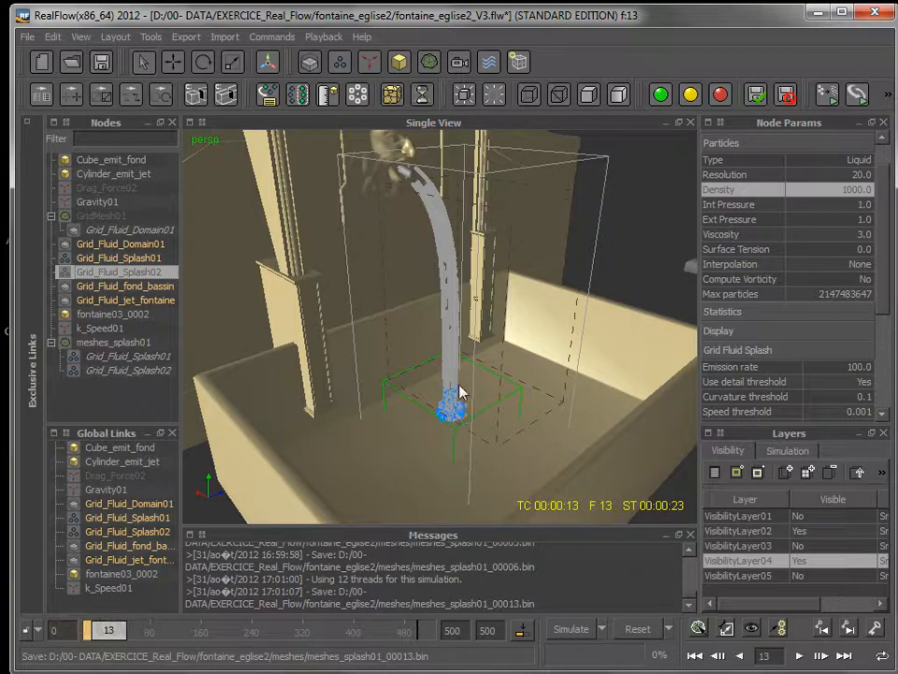
left_click(118, 343)
left_click(570, 630)
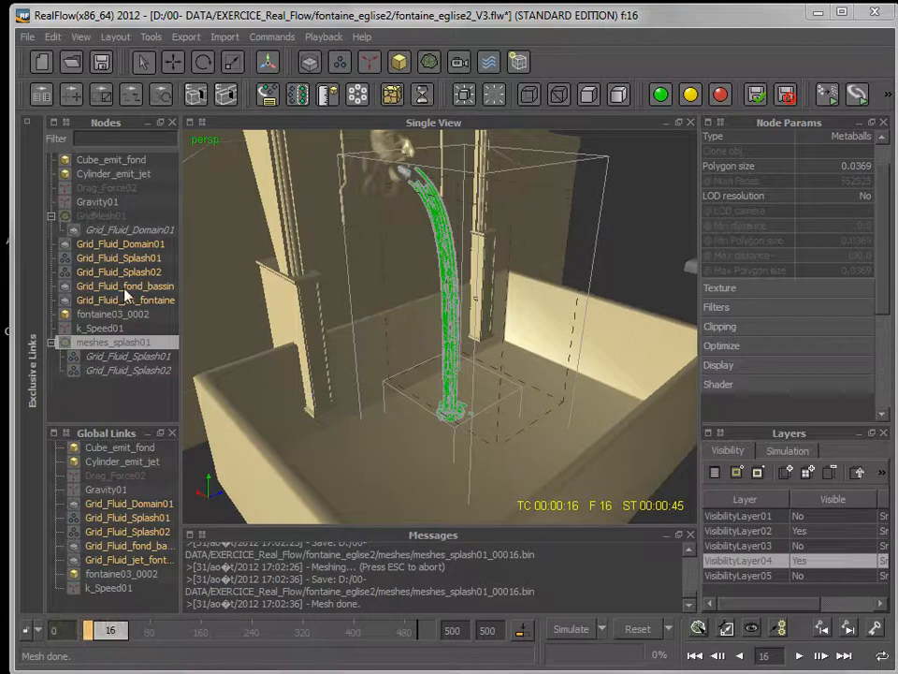
Select Grid_Fluid_Splash01 and hide VisibilityLayer04 so only the meshed splash is displayed
left_click(135, 263)
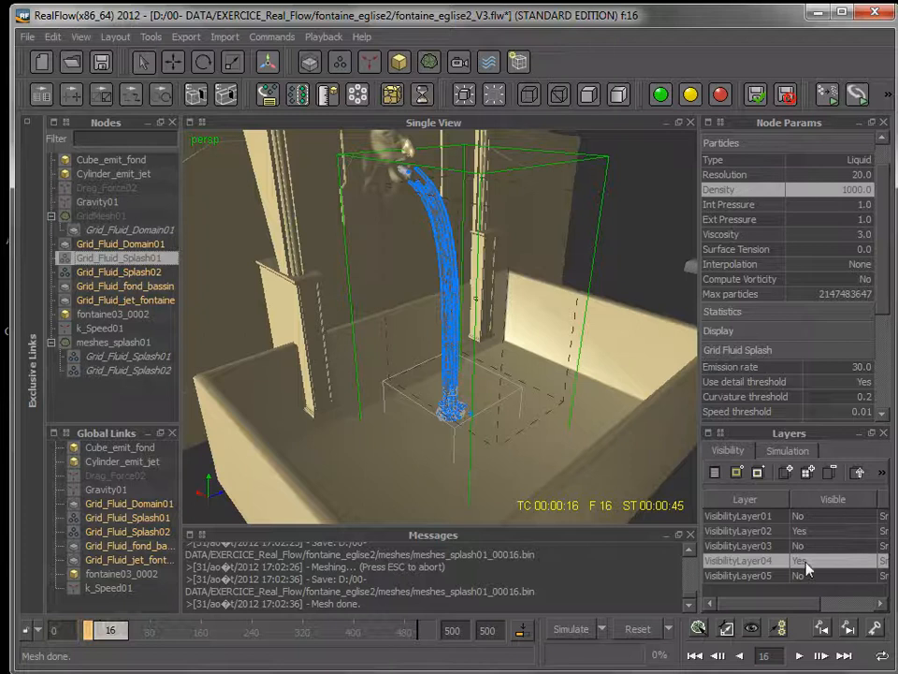
left_click(883, 474)
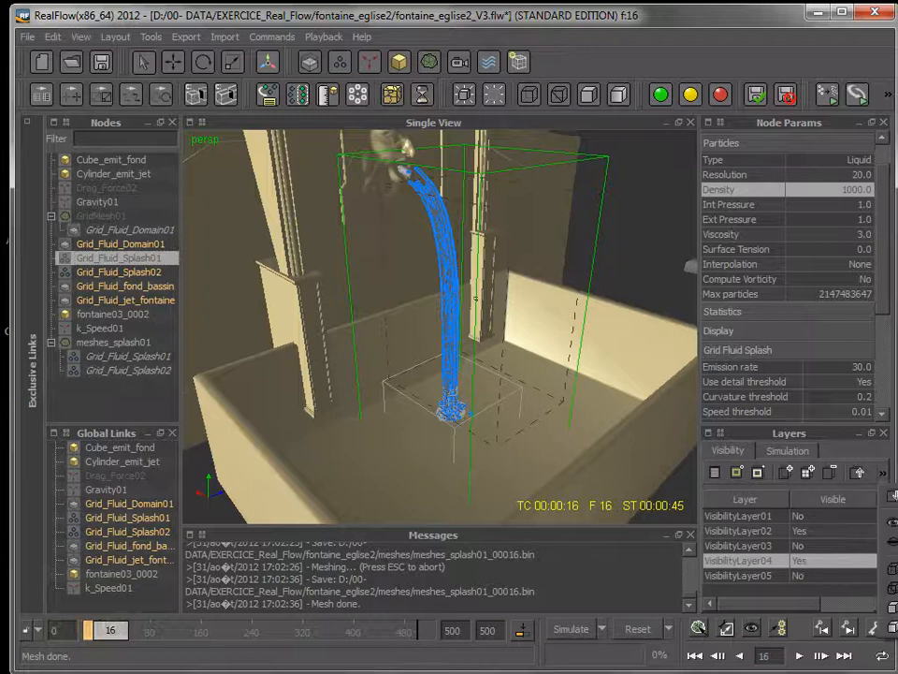
left_click(893, 542)
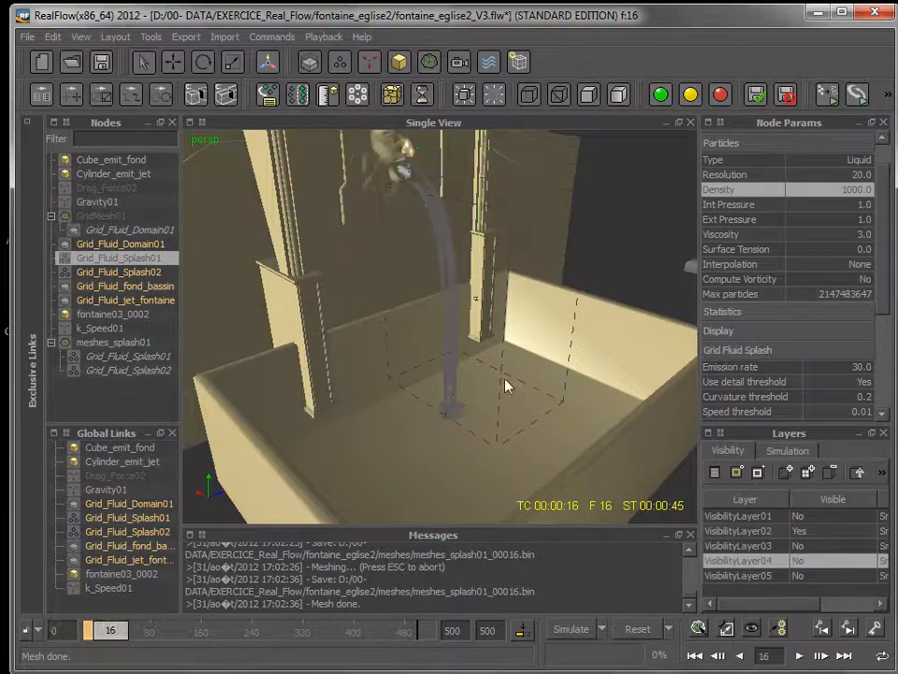
Change the display color of meshes_splash01 to a paler light blue and clear the selection
left_click(126, 342)
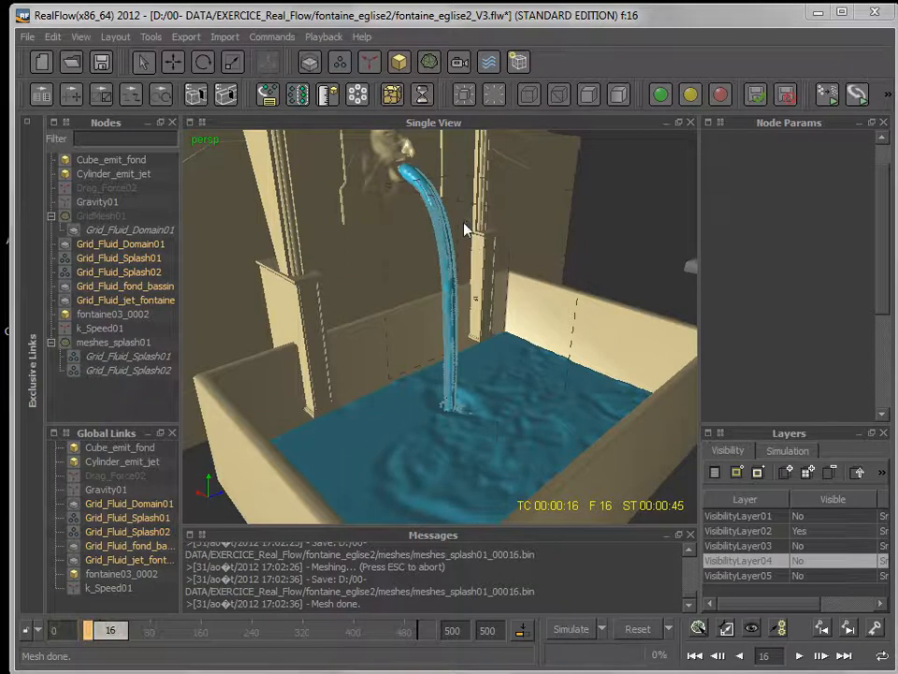
left_click(114, 343)
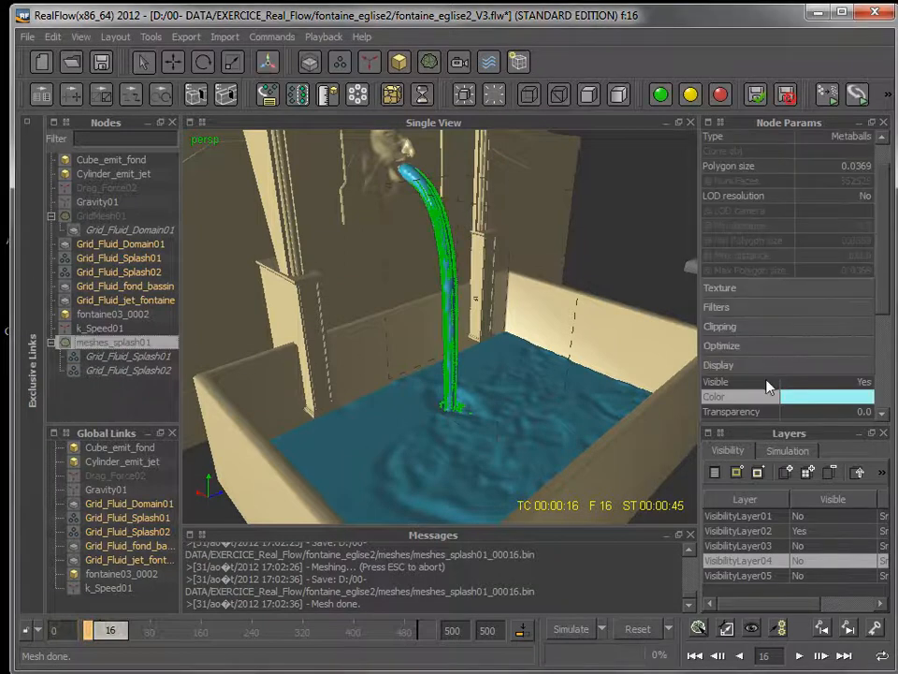
left_click(792, 397)
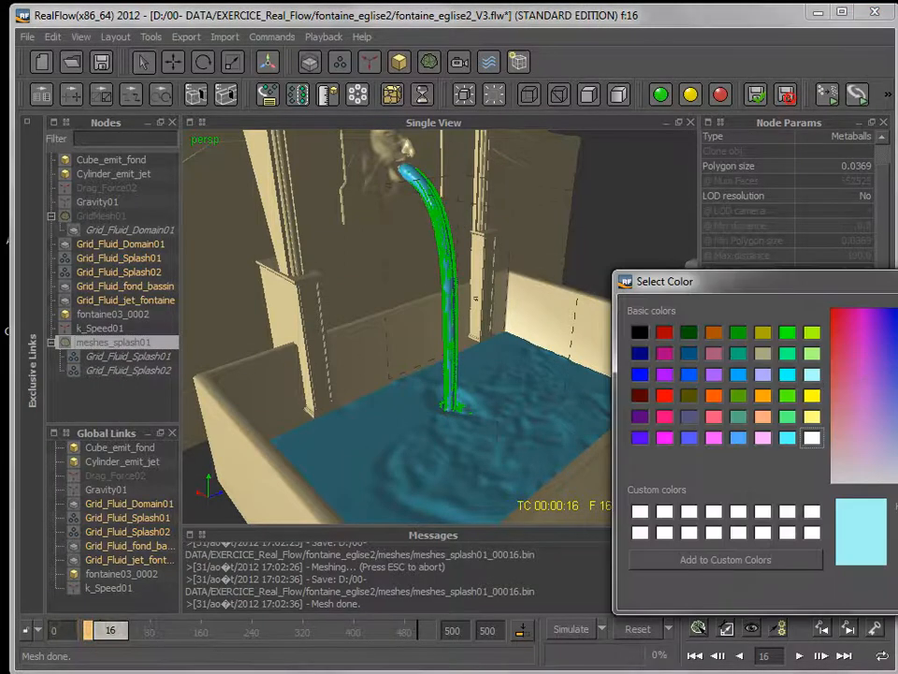
left_click_drag(897, 415, 897, 449)
left_click(897, 594)
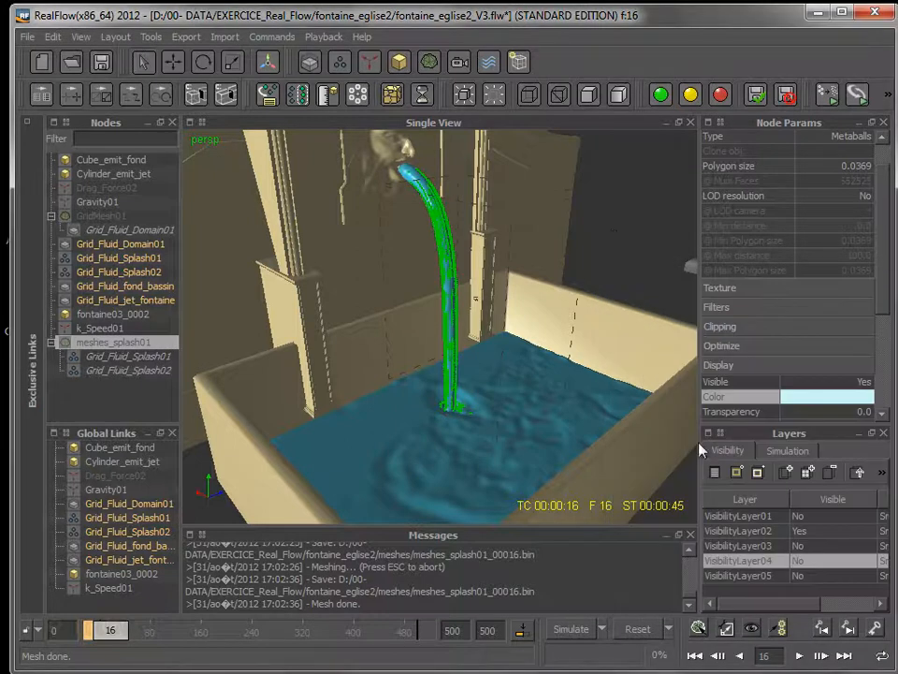
left_click(542, 251)
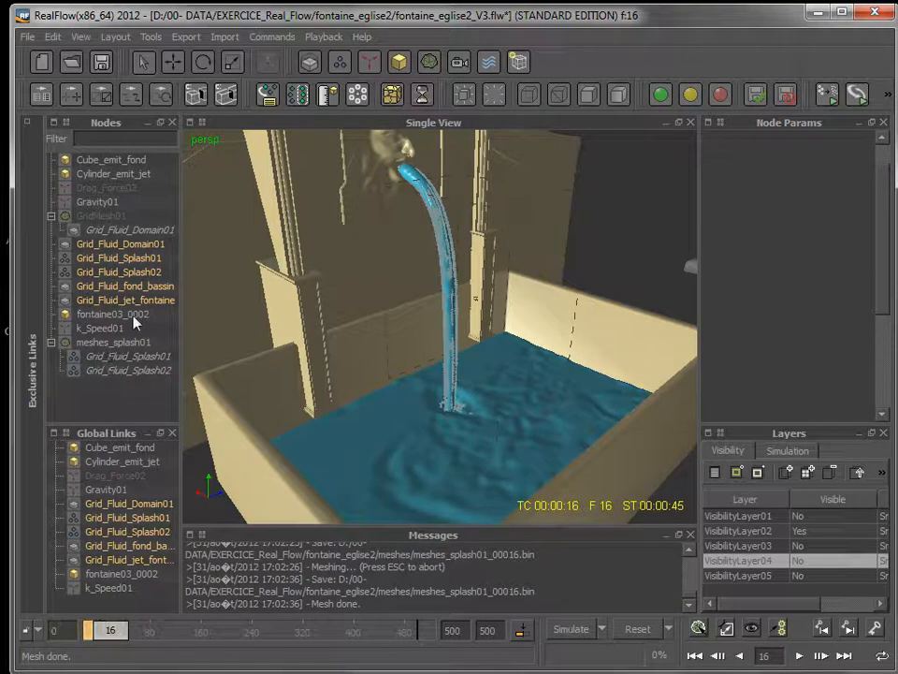
Select the Grid_Fluid_Splash01 emitter to show its parameters
left_click(131, 260)
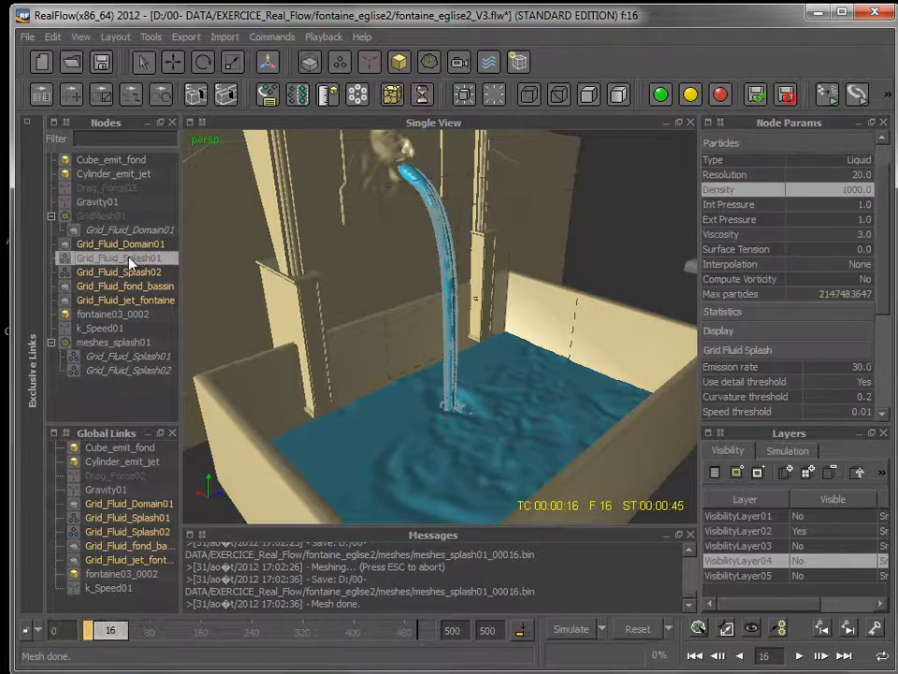